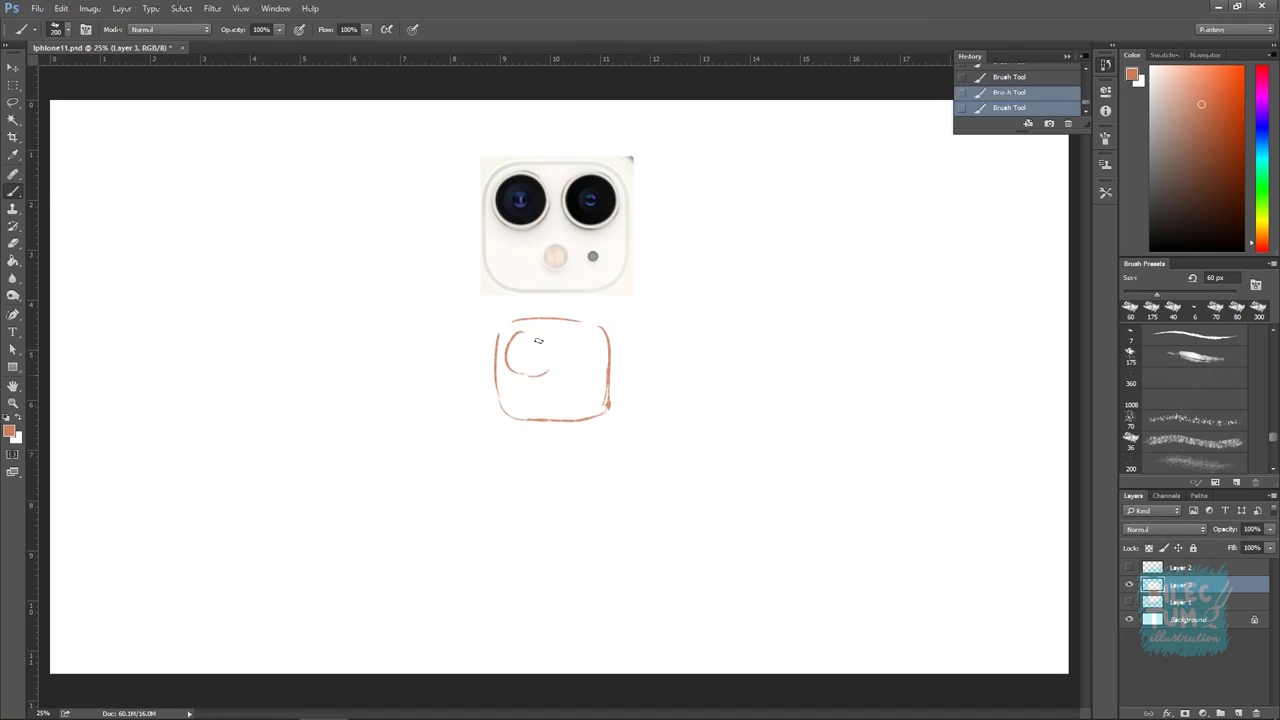
Draw lens circles inside the square sketch and a rounded oval face beside it
mouse_move(534, 375)
mouse_down()
mouse_move(609, 363)
mouse_move(587, 393)
mouse_up()
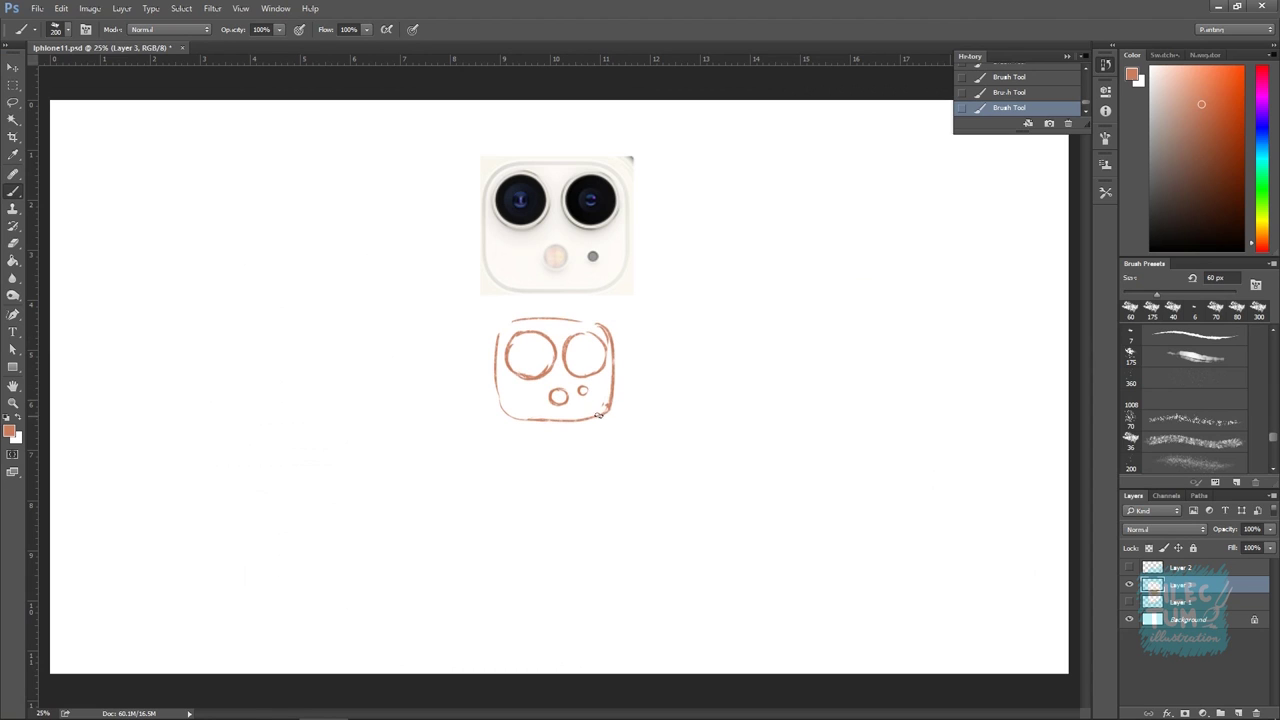
mouse_move(686, 346)
mouse_down()
mouse_move(664, 348)
mouse_move(758, 372)
mouse_up()
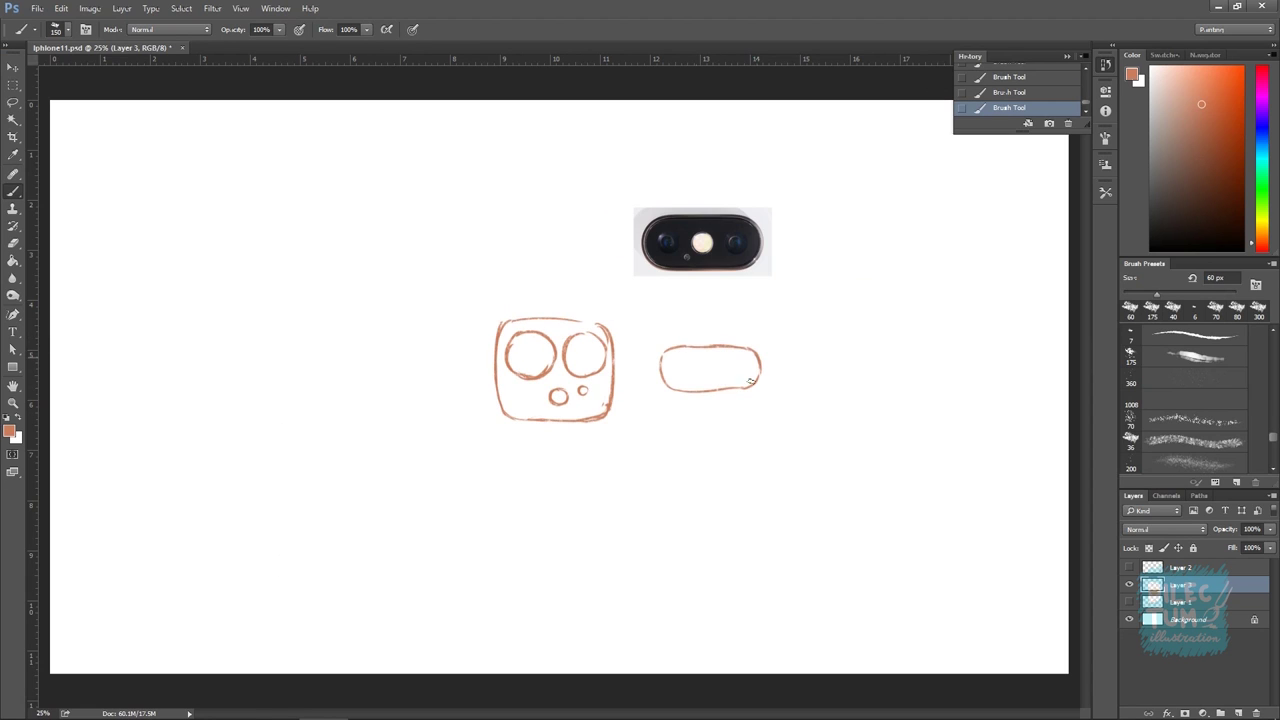
drag(743, 360, 800, 346)
Scale down and reposition both sketches with Free Transform
key(ctrl+t)
key(Return)
key(e)
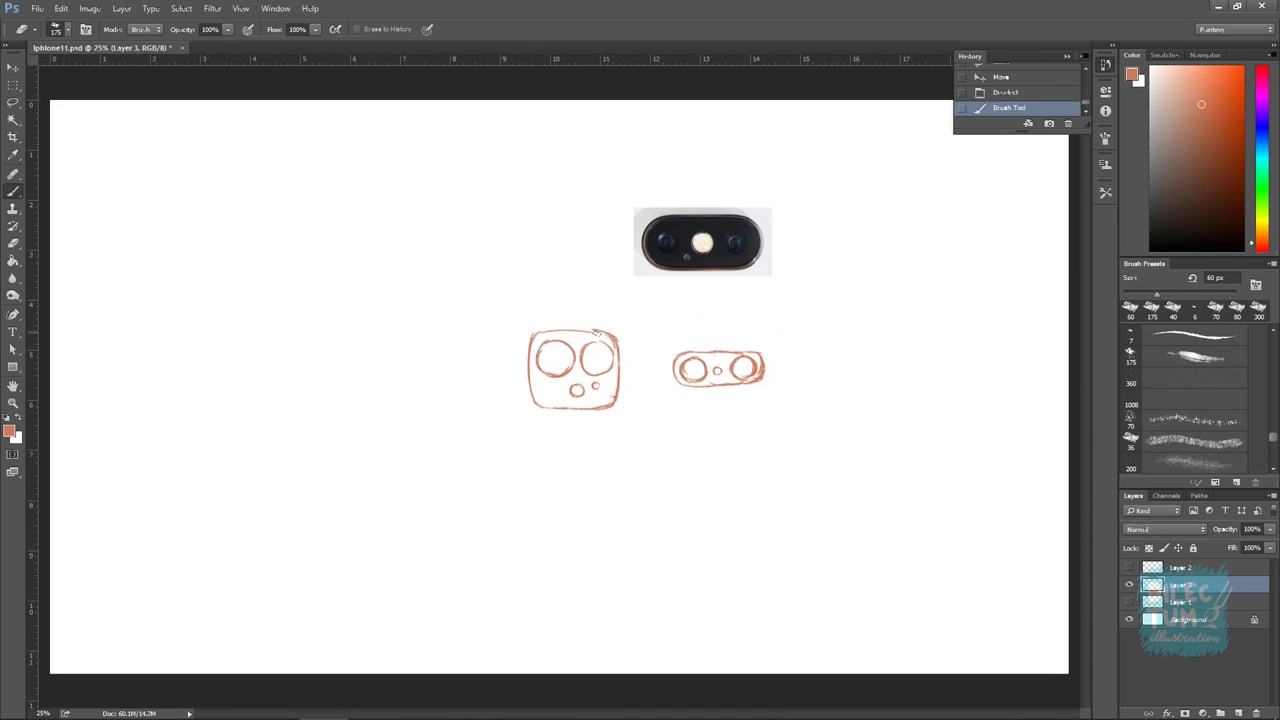
key(b)
Add eye circles inside the oval and a small circle left of the square face
mouse_move(690, 352)
mouse_down()
mouse_move(663, 363)
mouse_move(765, 378)
mouse_up()
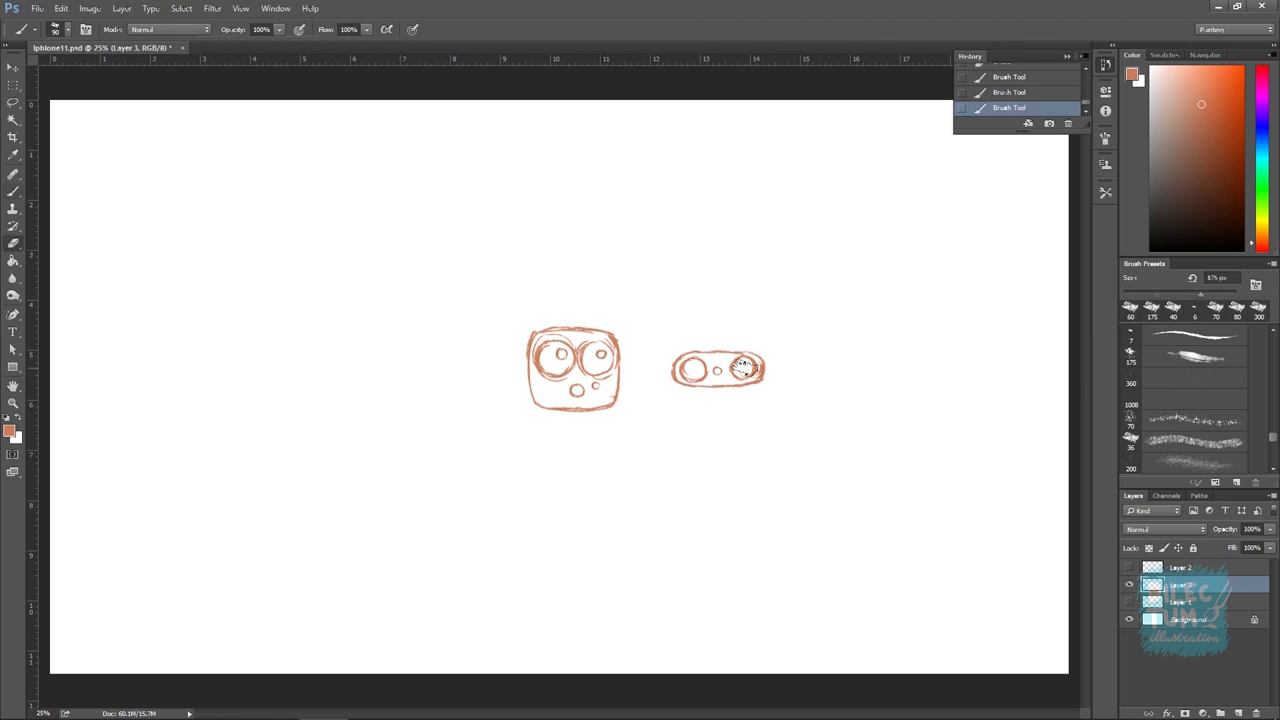
key(ctrl+z)
drag(400, 348, 412, 348)
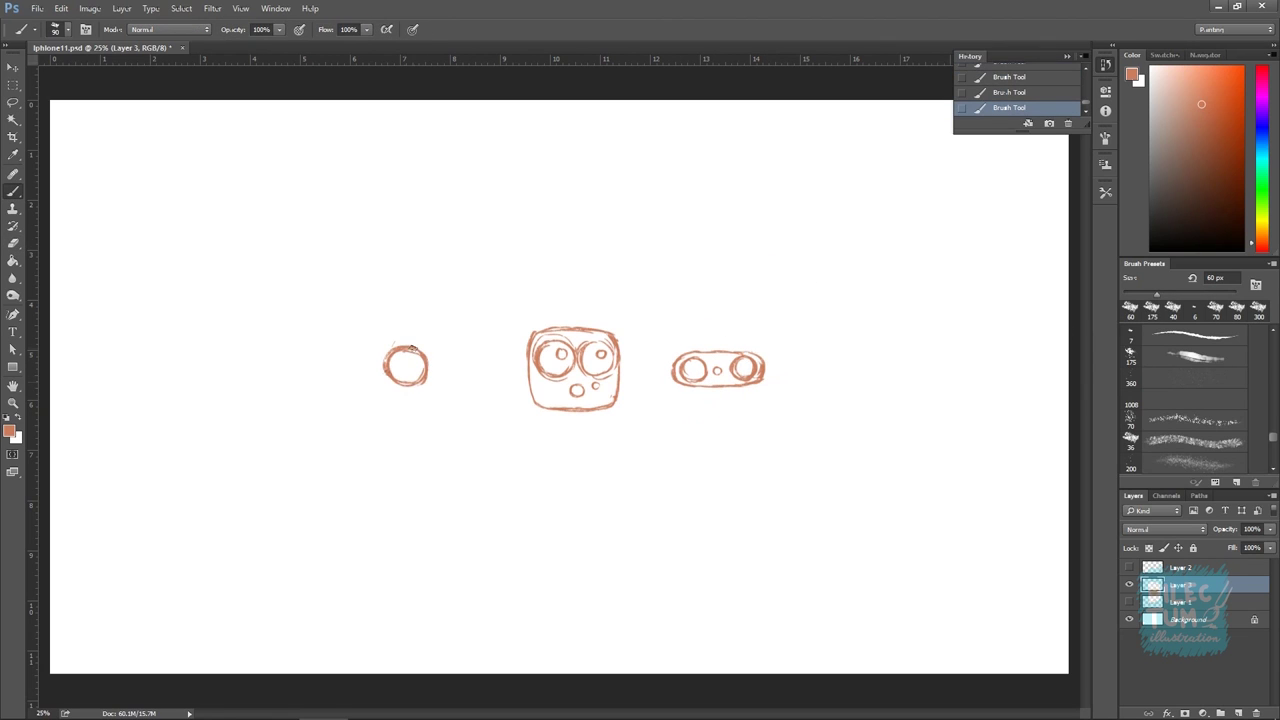
Outline a large head around the oval face with jaw, mouth line and nose stem
mouse_move(665, 376)
mouse_down()
mouse_move(669, 476)
mouse_move(778, 432)
mouse_up()
mouse_move(666, 410)
mouse_down()
mouse_move(782, 402)
mouse_move(716, 408)
mouse_up()
drag(672, 340, 783, 372)
drag(765, 314, 776, 458)
Lasso the head's eye region and try resizing it with Free Transform
key(l)
drag(771, 354, 760, 375)
key(ctrl+t)
key(Escape)
key(ctrl+z)
key(b)
Redraw the head's top arc and left side, and add a lower mouth line with teeth
drag(694, 318, 772, 316)
drag(692, 308, 677, 472)
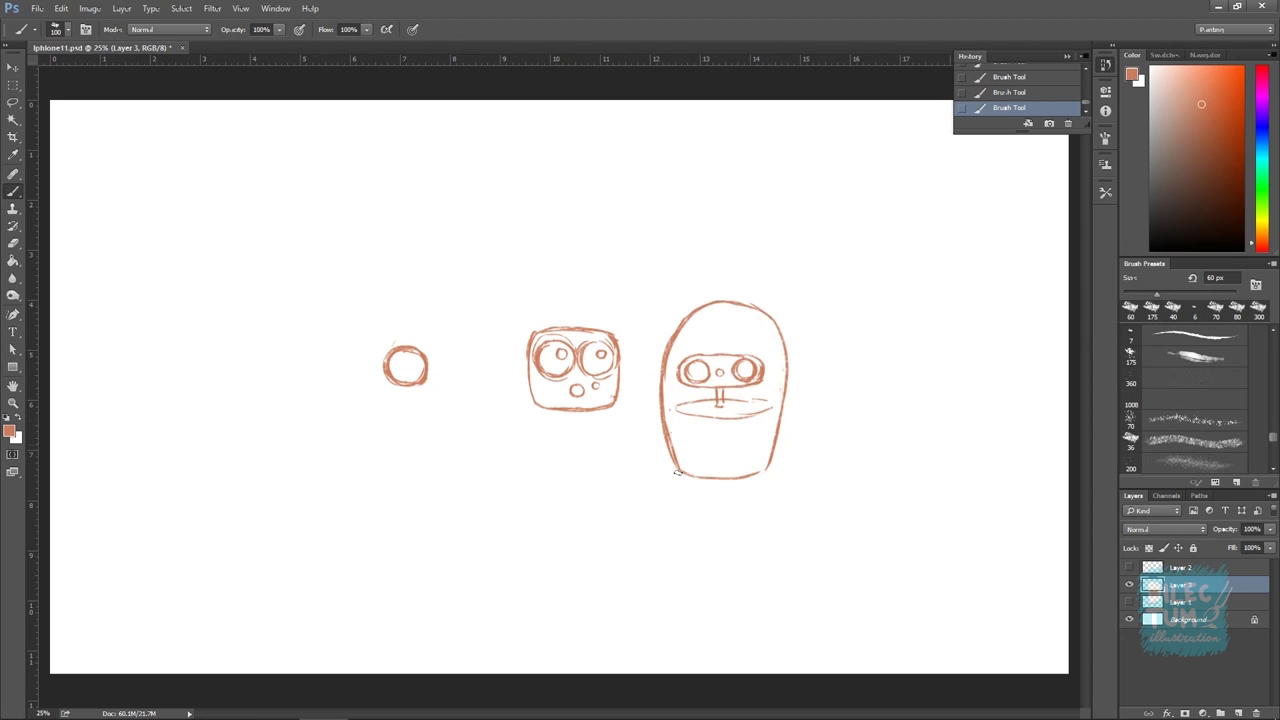
key(e)
key(b)
mouse_move(690, 310)
mouse_down()
mouse_move(785, 340)
mouse_move(760, 312)
mouse_move(770, 468)
mouse_up()
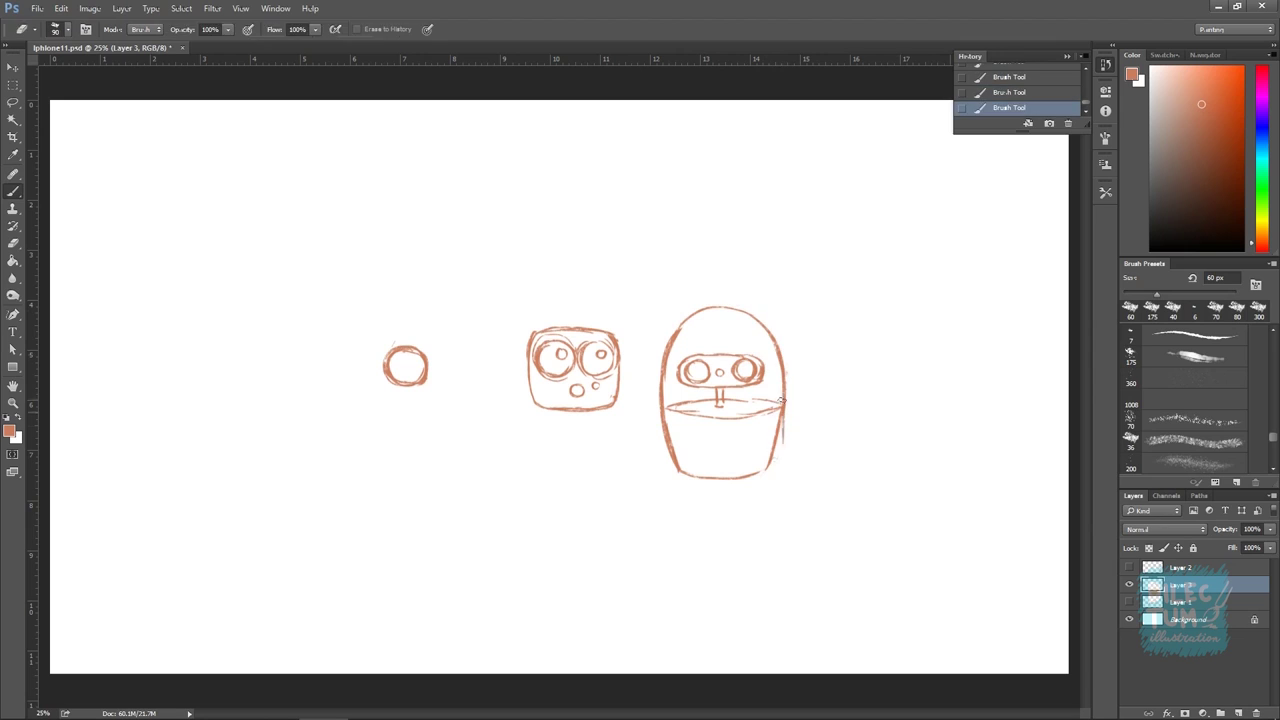
drag(668, 424, 782, 412)
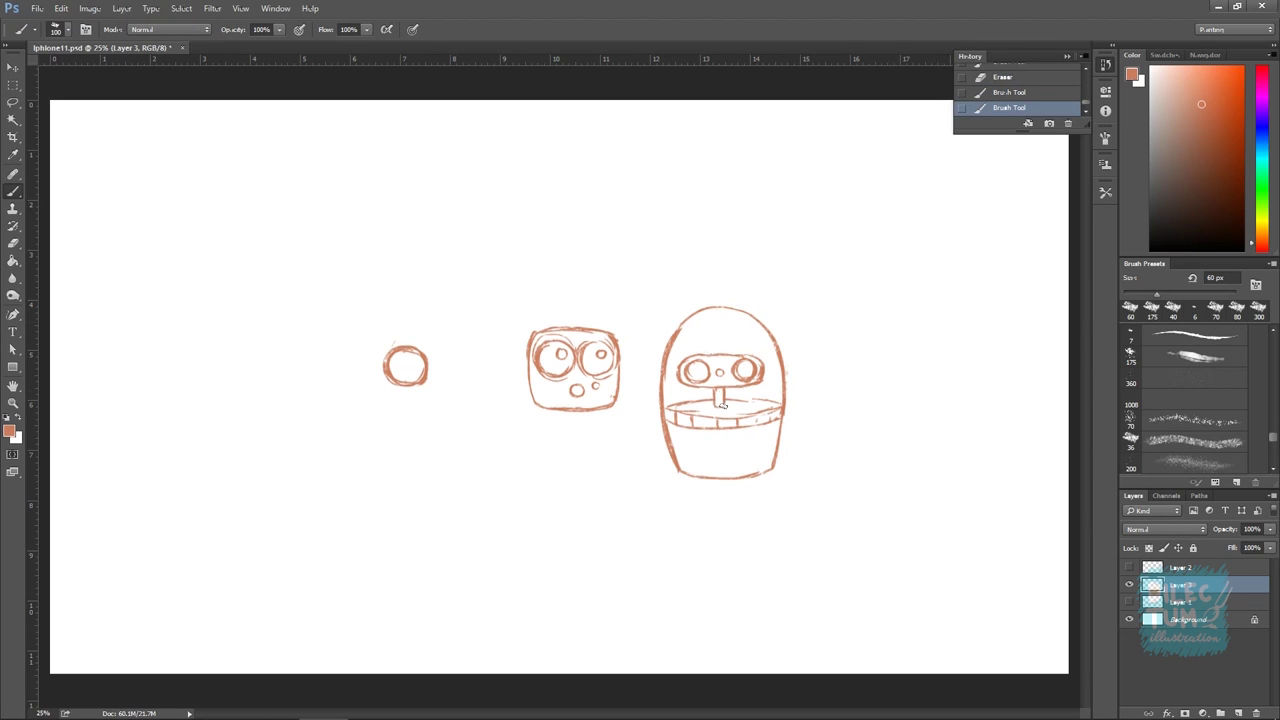
Give the domed robot a boxed platform base and two arms
mouse_move(686, 519)
mouse_down()
mouse_move(768, 538)
mouse_move(766, 506)
mouse_up()
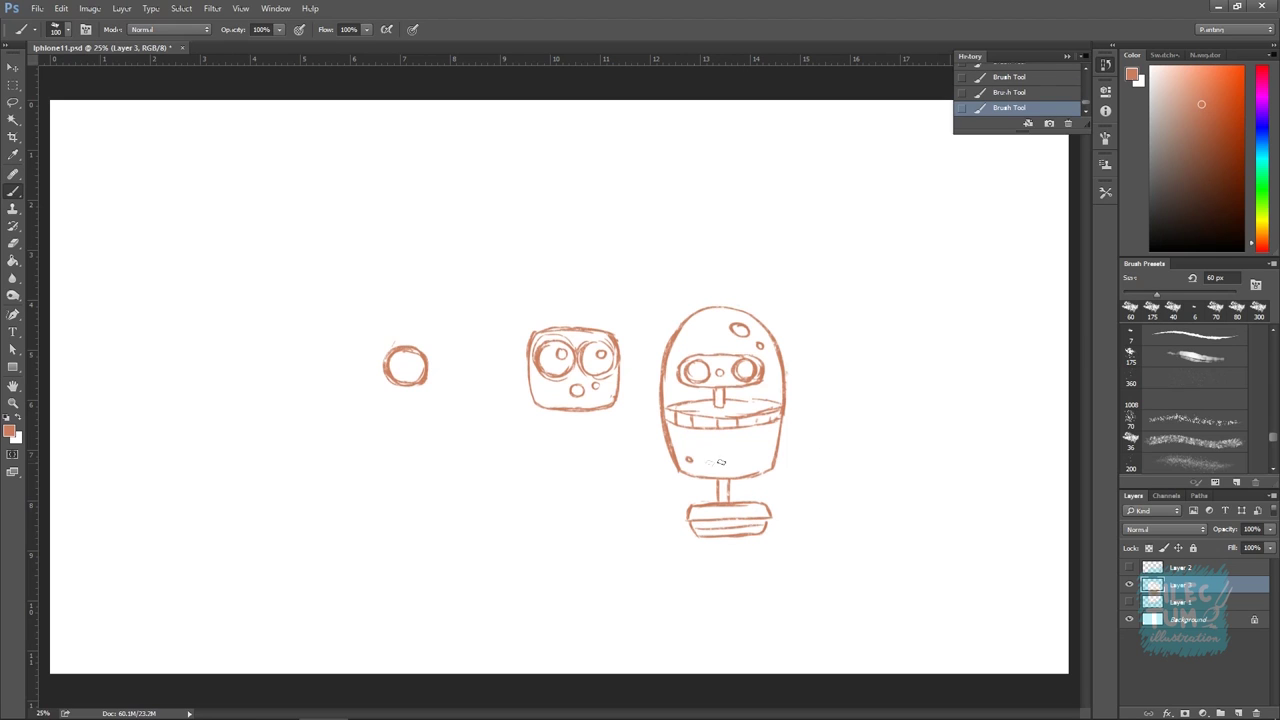
key(ctrl+z)
key(ctrl+z)
mouse_move(784, 424)
mouse_down()
mouse_move(810, 476)
mouse_move(822, 464)
mouse_up()
drag(662, 424, 628, 472)
Transform the domed robot and draw two antennae on the middle head
key(ctrl+minus)
key(ctrl+t)
mouse_move(610, 300)
mouse_down()
mouse_move(605, 310)
mouse_move(634, 296)
mouse_up()
drag(518, 332, 516, 302)
Build the left robot: hatched head, neck stem, antenna and body bottom
drag(390, 356, 425, 380)
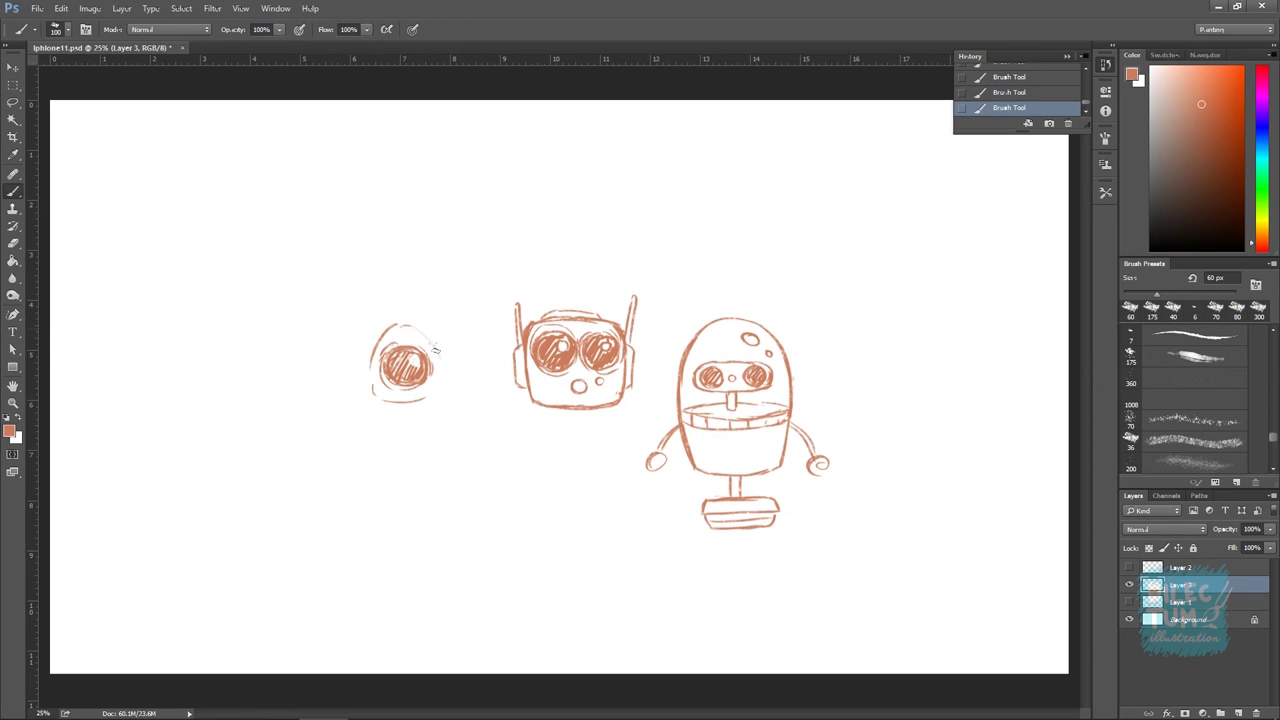
drag(404, 404, 402, 456)
drag(375, 528, 445, 523)
key(e)
drag(395, 410, 400, 450)
key(b)
drag(404, 404, 398, 452)
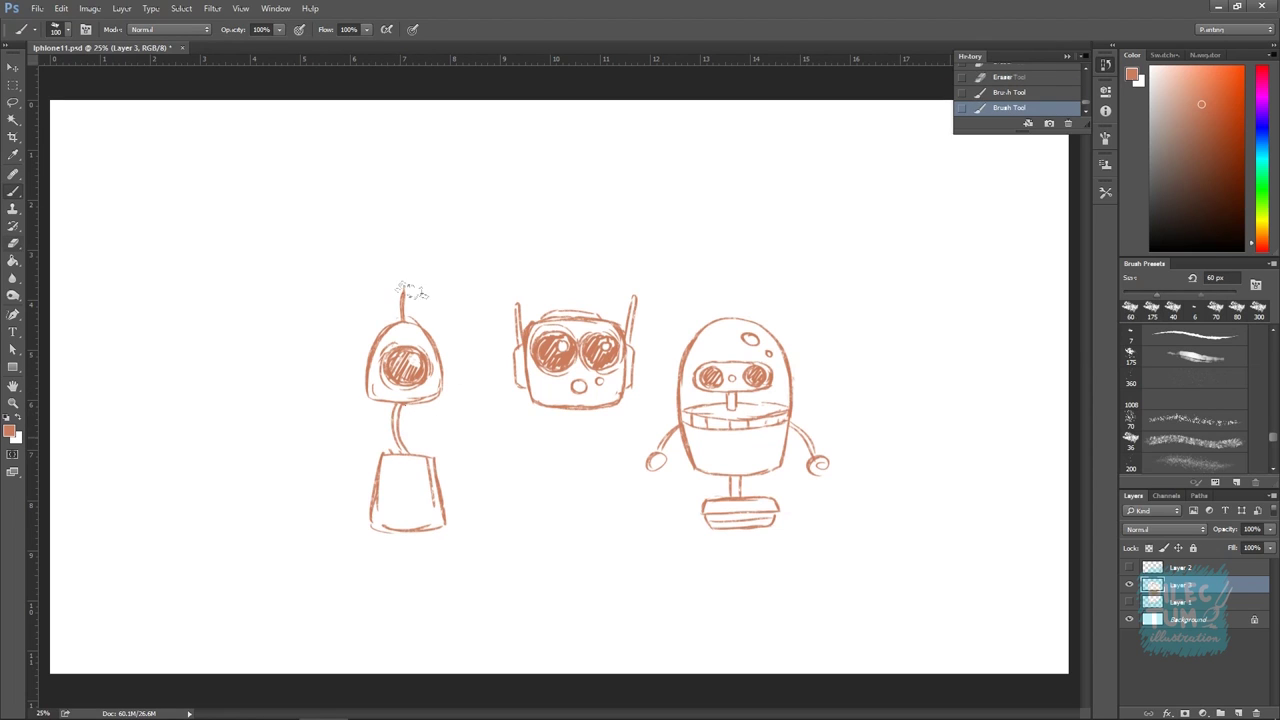
drag(407, 312, 407, 283)
mouse_move(425, 322)
mouse_down()
mouse_move(441, 385)
mouse_move(370, 398)
mouse_move(440, 398)
mouse_up()
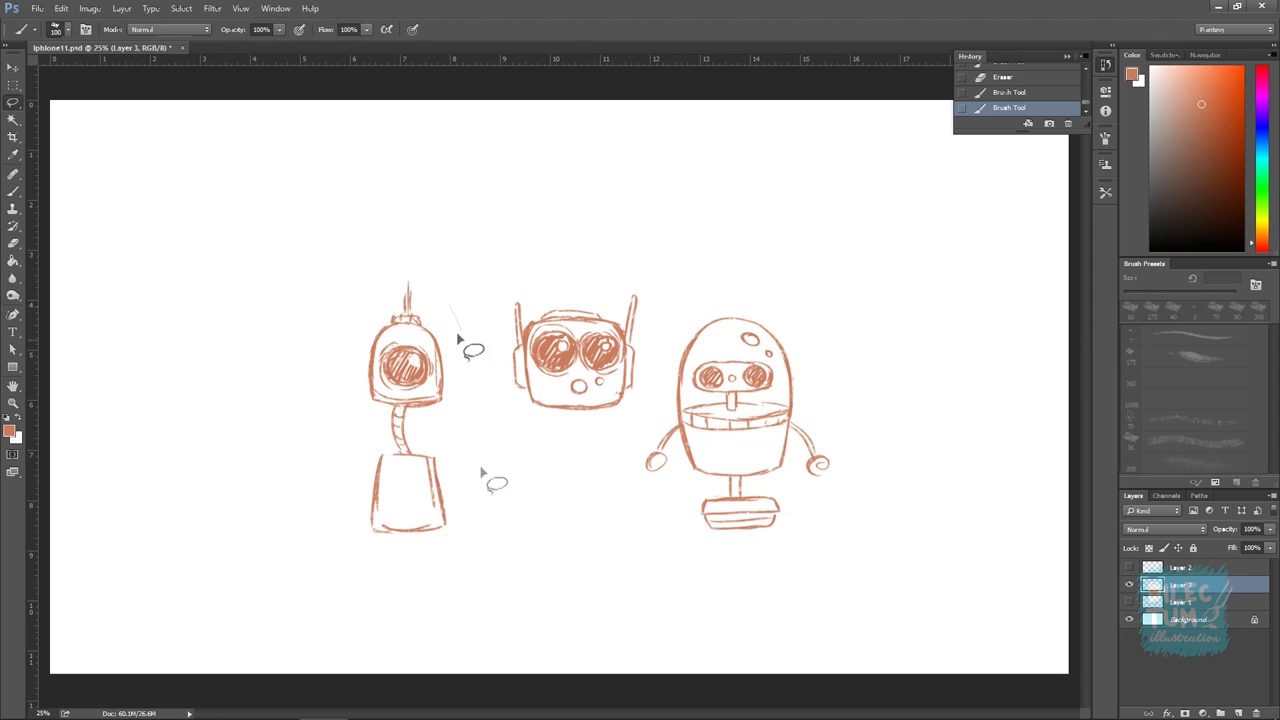
Reshape the left robot's body, add tank treads, and nudge the right robot's eyes down
mouse_move(375, 463)
mouse_down()
mouse_move(491, 560)
mouse_move(452, 550)
mouse_up()
drag(458, 484, 492, 547)
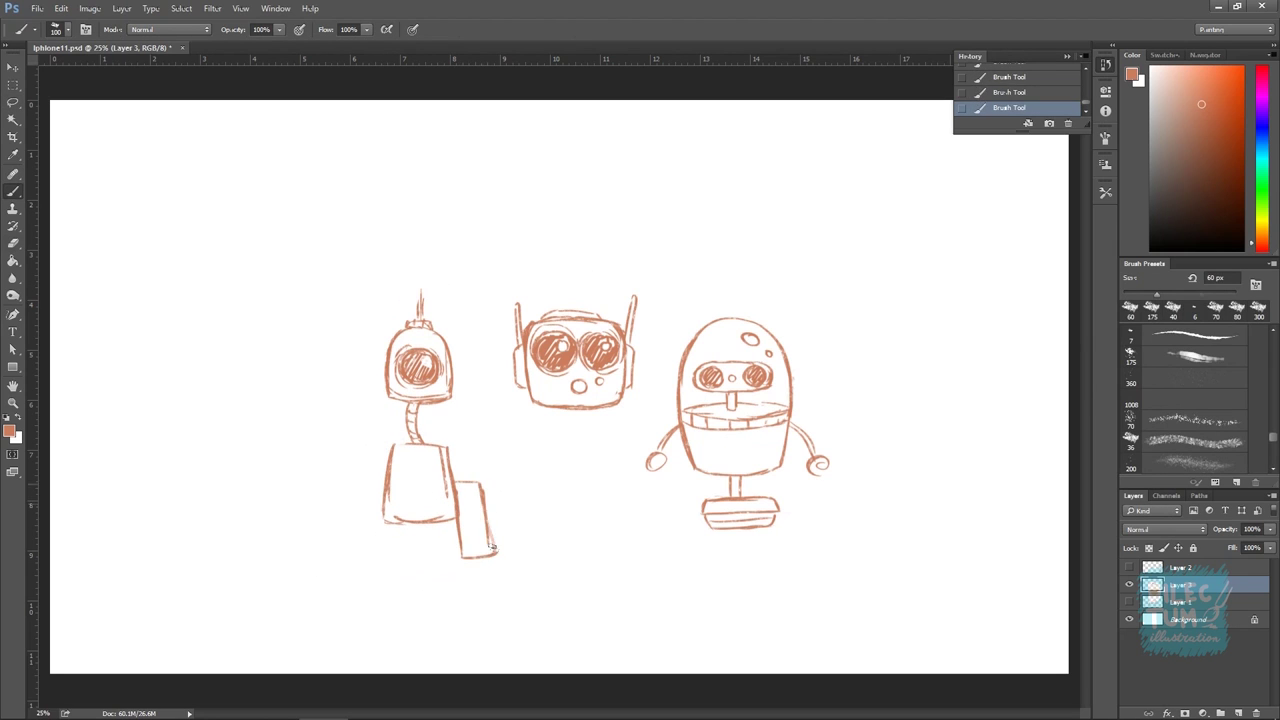
drag(358, 488, 345, 567)
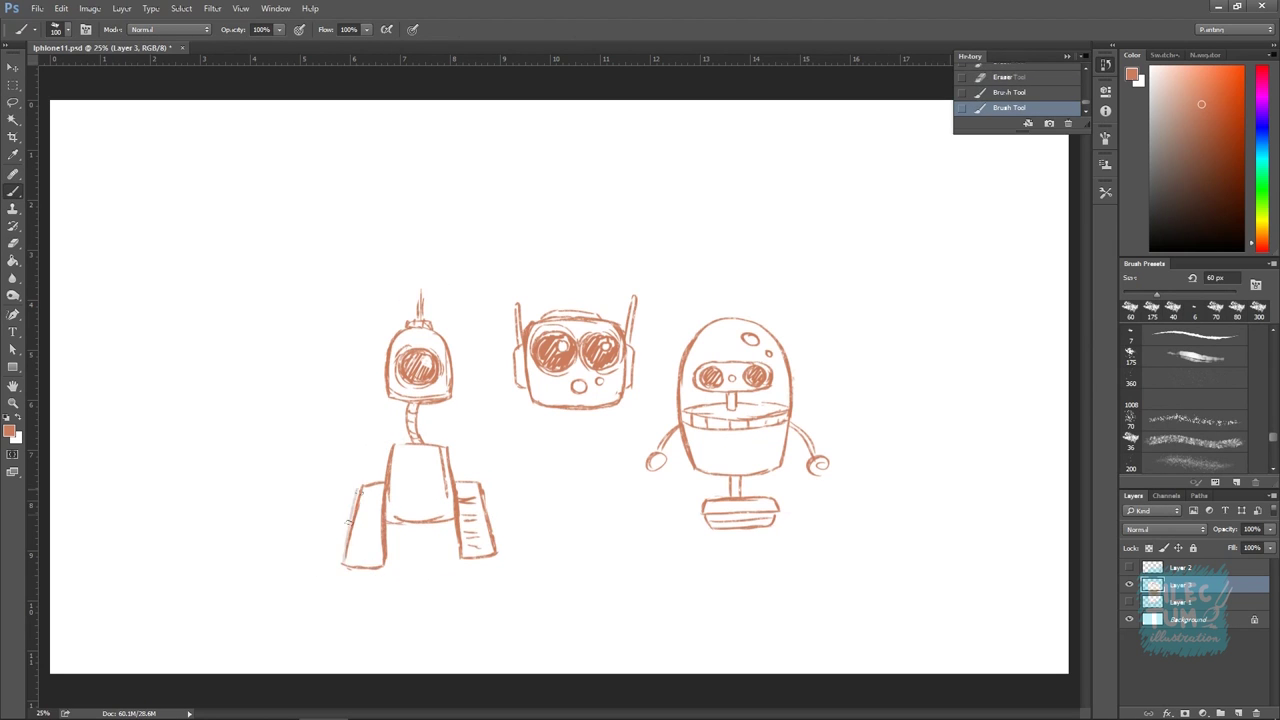
key(v)
drag(765, 380, 770, 350)
Draw a swirl on the right robot's body
key(b)
key(e)
key(b)
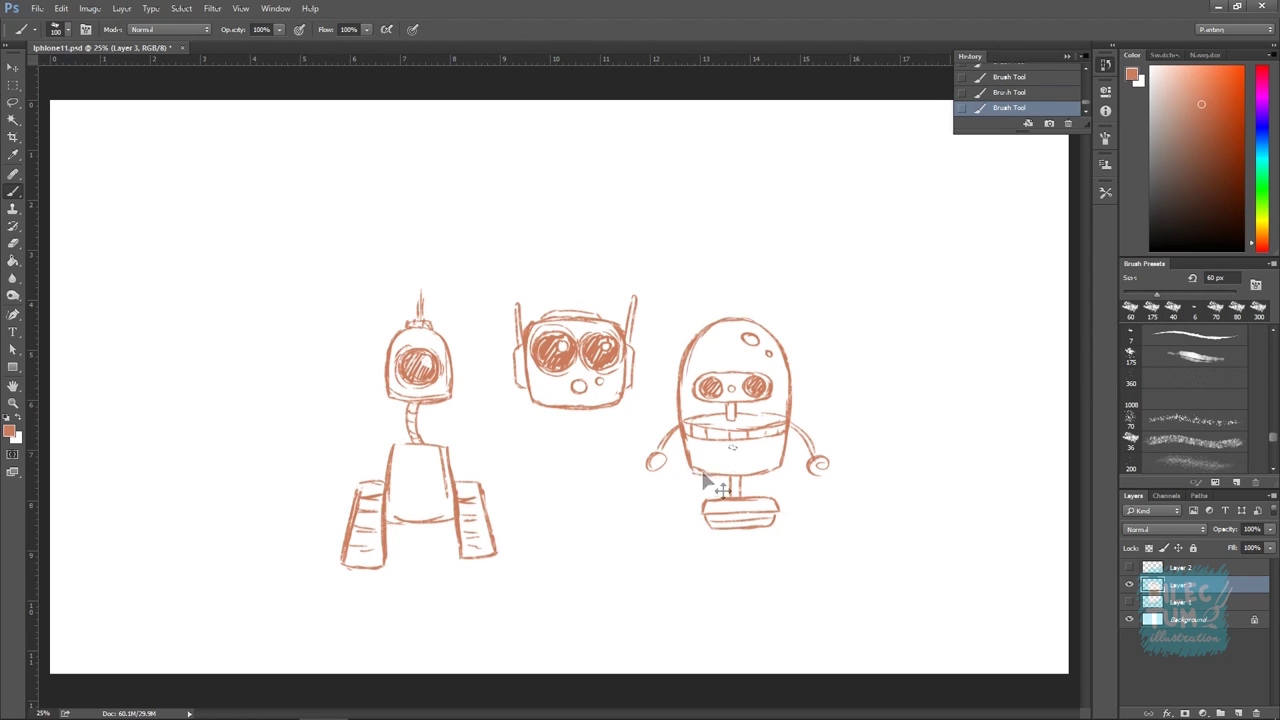
drag(727, 461, 738, 456)
key(e)
key(b)
Clean up the left robot's body and add an apple logo and tread edge
drag(388, 490, 446, 494)
drag(386, 525, 438, 524)
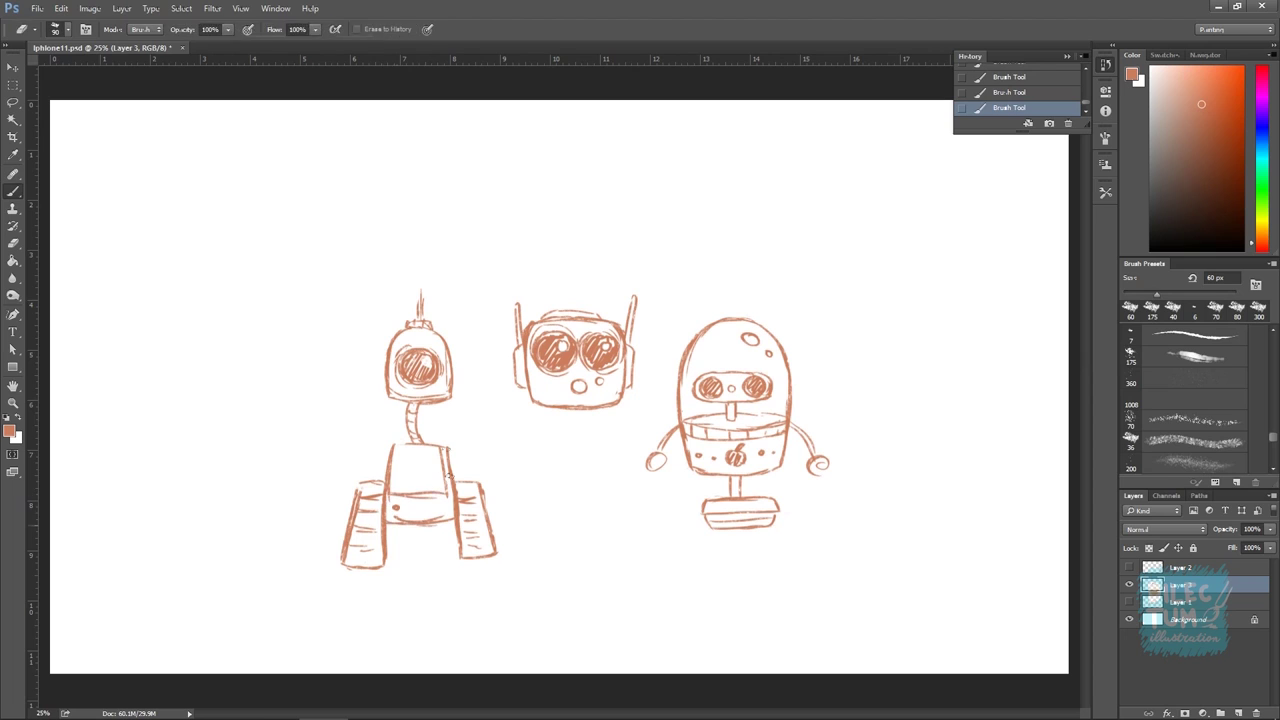
drag(448, 446, 452, 528)
mouse_move(414, 463)
mouse_down()
mouse_move(410, 476)
mouse_move(426, 466)
mouse_move(498, 565)
mouse_up()
drag(422, 290, 421, 318)
Replace the right robot's left arm with a new arm ending in a round hand
key(e)
mouse_move(652, 462)
mouse_down()
mouse_move(668, 440)
mouse_move(660, 478)
mouse_up()
key(b)
drag(660, 478, 662, 494)
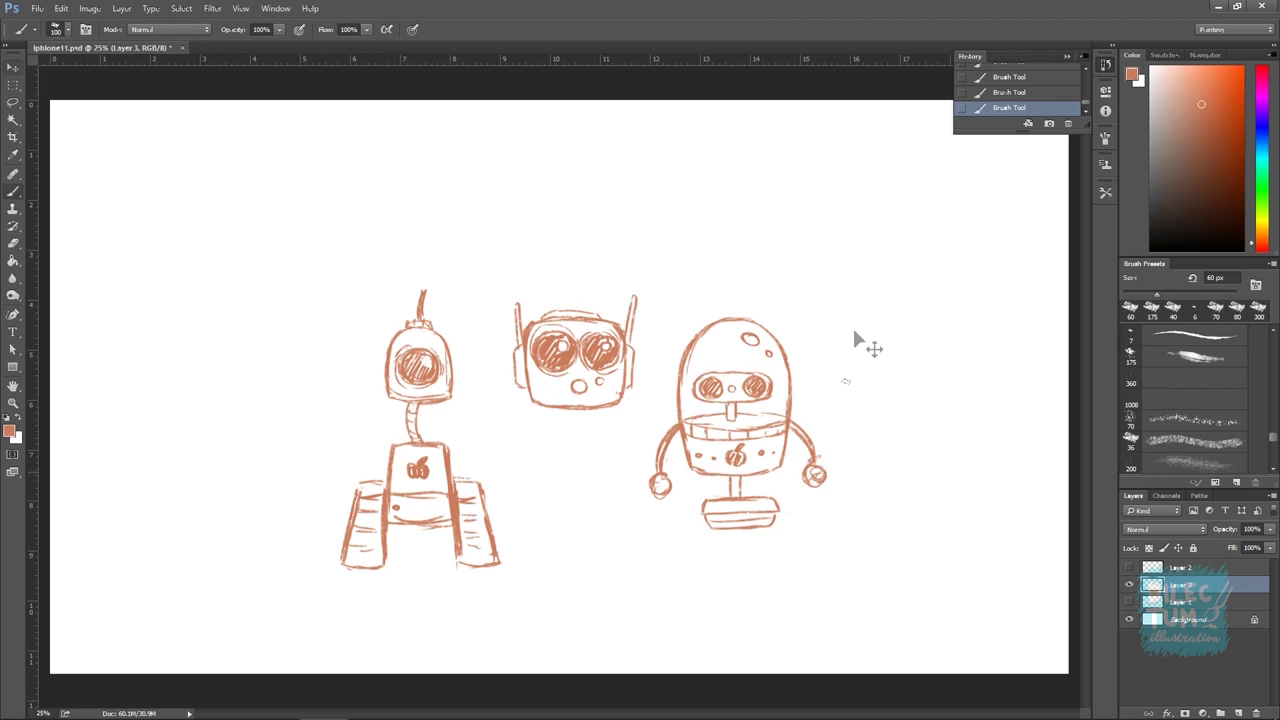
Shrink the left robot and move it left, and shift the right robot right
drag(290, 260, 508, 249)
drag(700, 245, 826, 563)
drag(824, 363, 851, 363)
drag(495, 477, 445, 477)
key(ctrl+d)
key(b)
Draw the middle robot's body, legs and oval foot, then narrow the legs
mouse_move(522, 385)
mouse_down()
mouse_move(598, 486)
mouse_move(617, 425)
mouse_up()
drag(535, 486, 535, 506)
mouse_move(597, 488)
mouse_down()
mouse_move(556, 541)
mouse_move(612, 560)
mouse_up()
key(l)
mouse_move(620, 503)
mouse_down()
mouse_move(633, 501)
mouse_move(605, 490)
mouse_up()
key(ctrl+d)
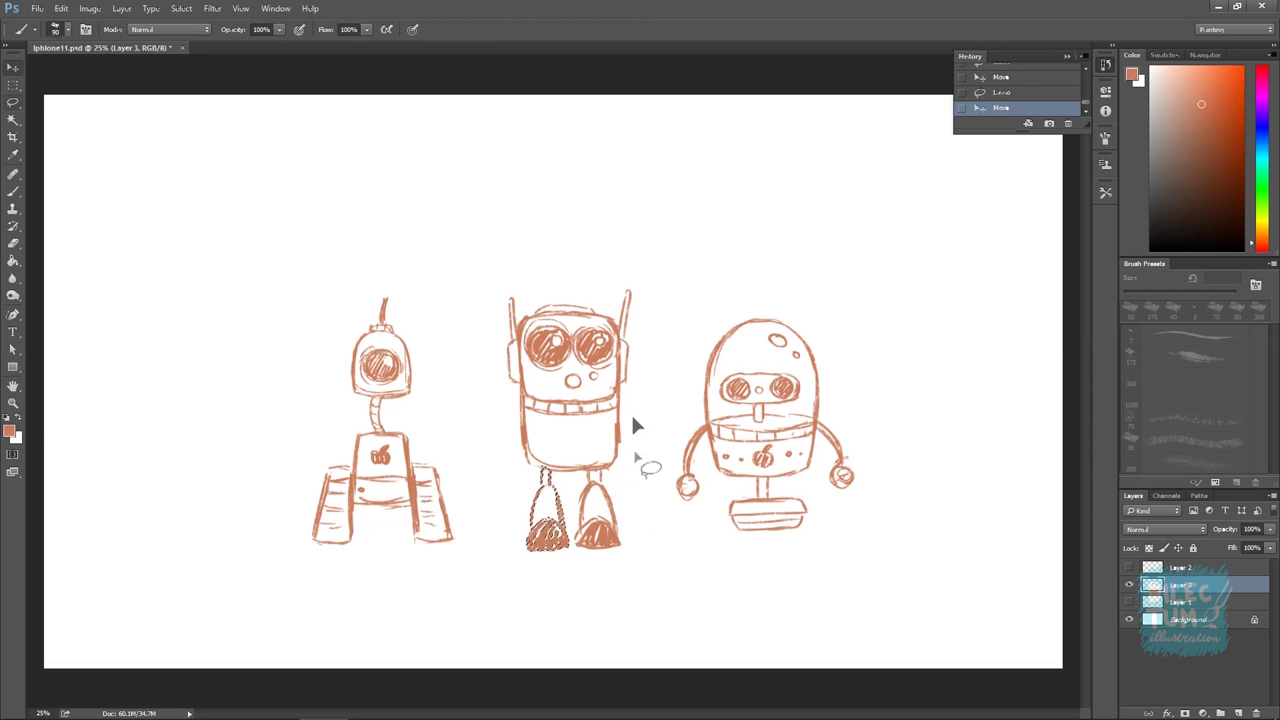
key(b)
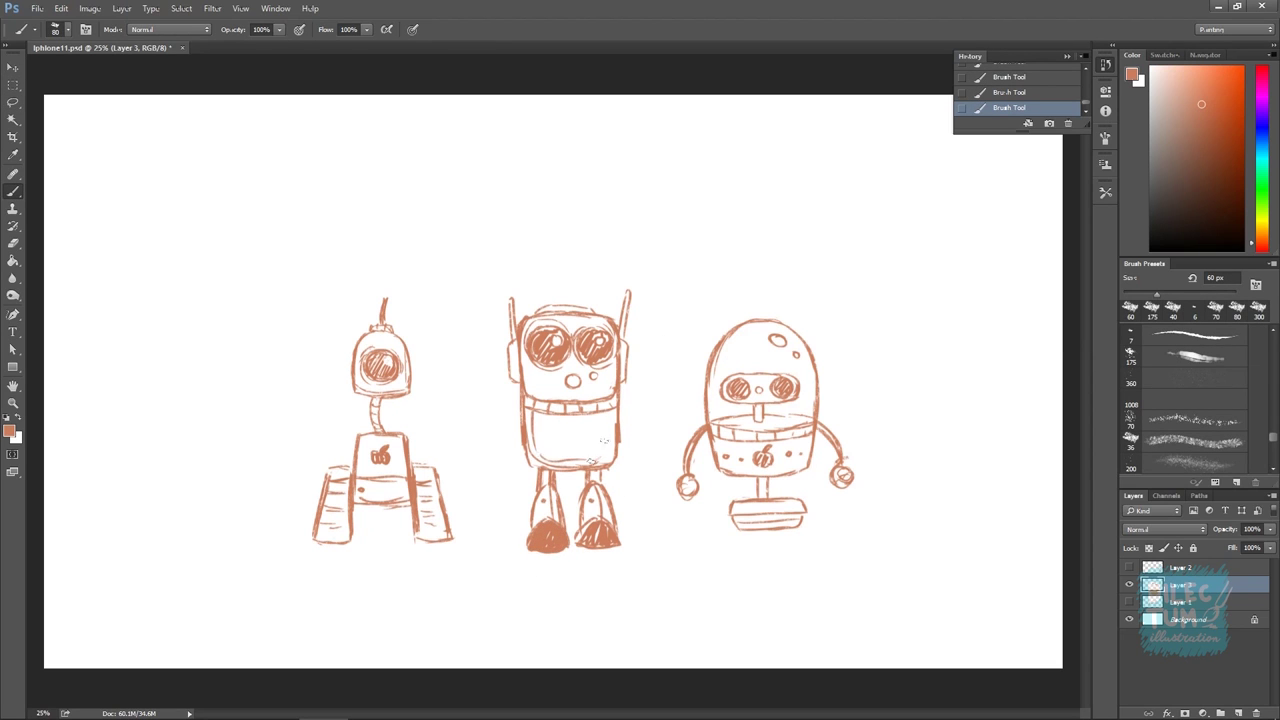
Narrow the left robot's base and put a ball on its antenna
drag(300, 425, 305, 430)
key(ctrl+t)
drag(457, 500, 446, 500)
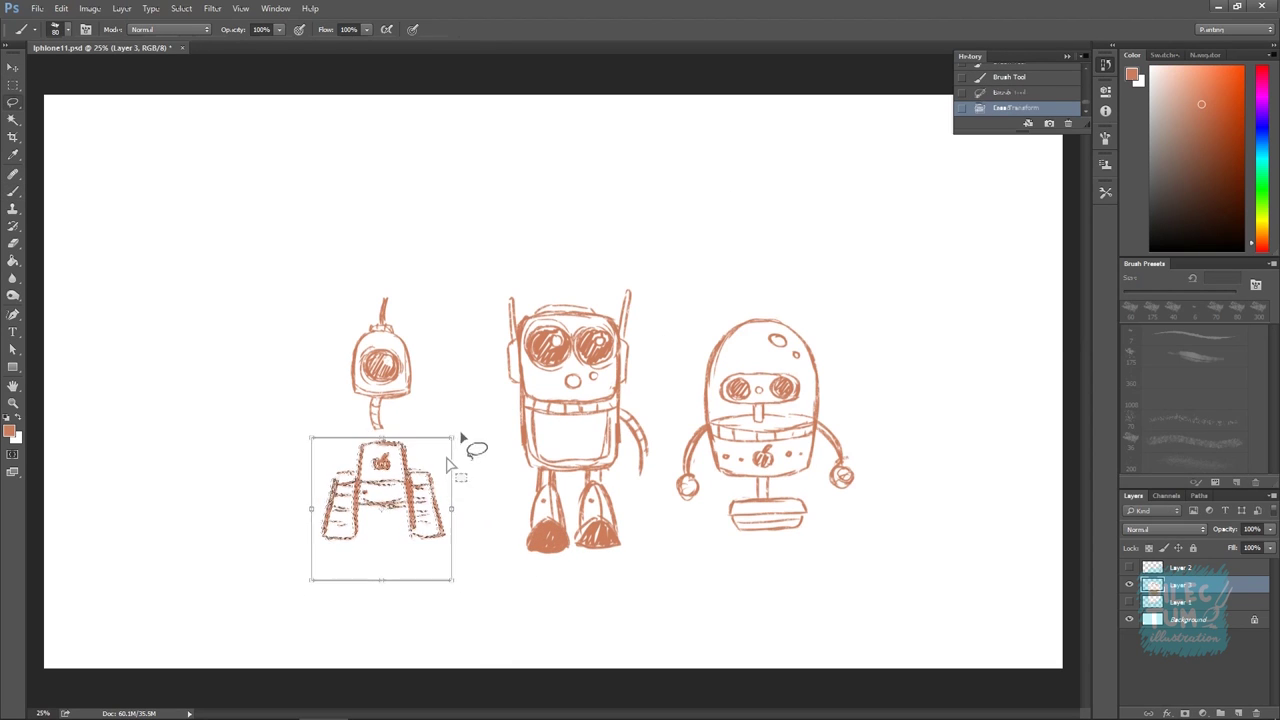
key(Return)
key(ctrl+d)
key(b)
drag(380, 300, 385, 299)
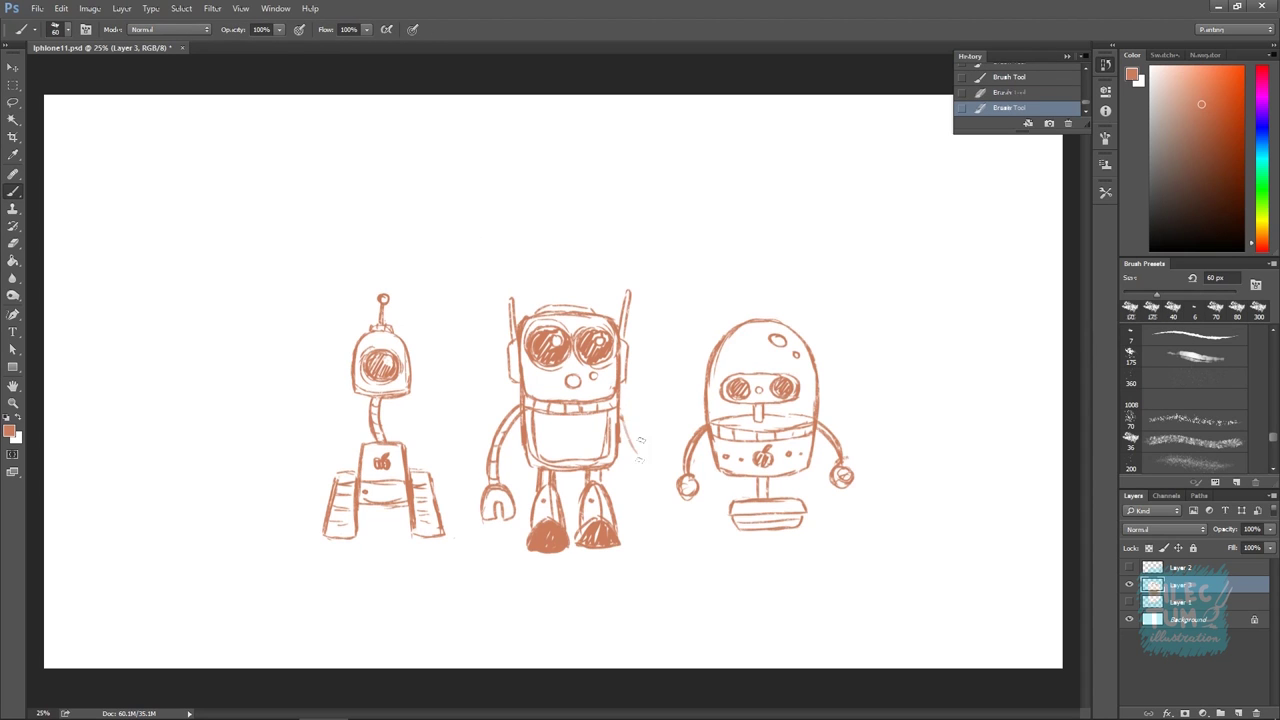
Raise the middle robot, sketch an apple chest logo, and add a ground stroke by its foot
drag(639, 363, 639, 348)
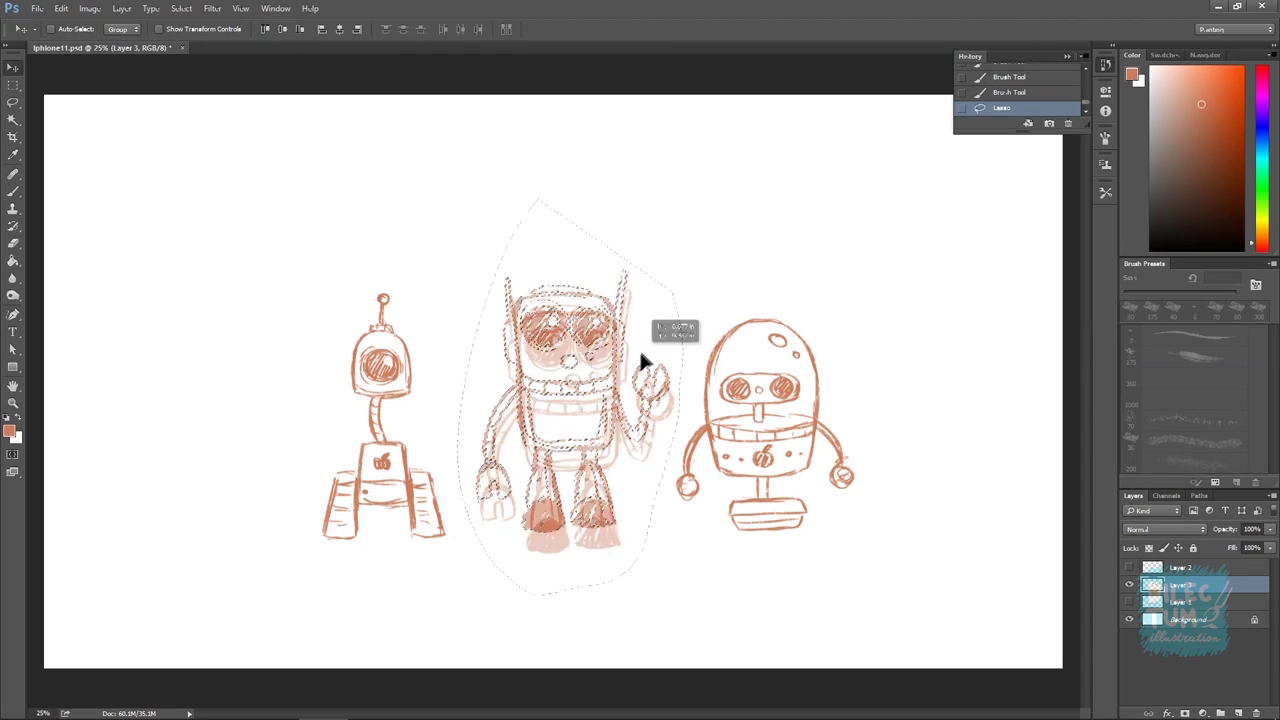
drag(562, 410, 575, 428)
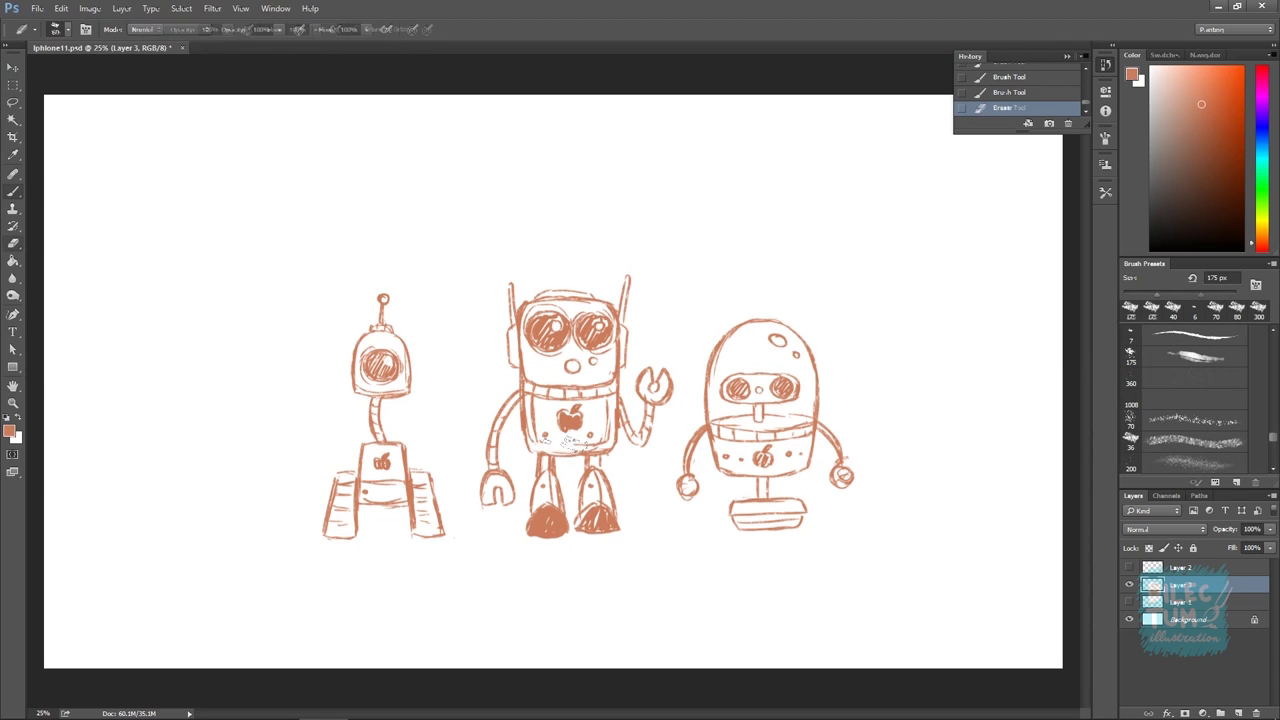
drag(508, 536, 526, 524)
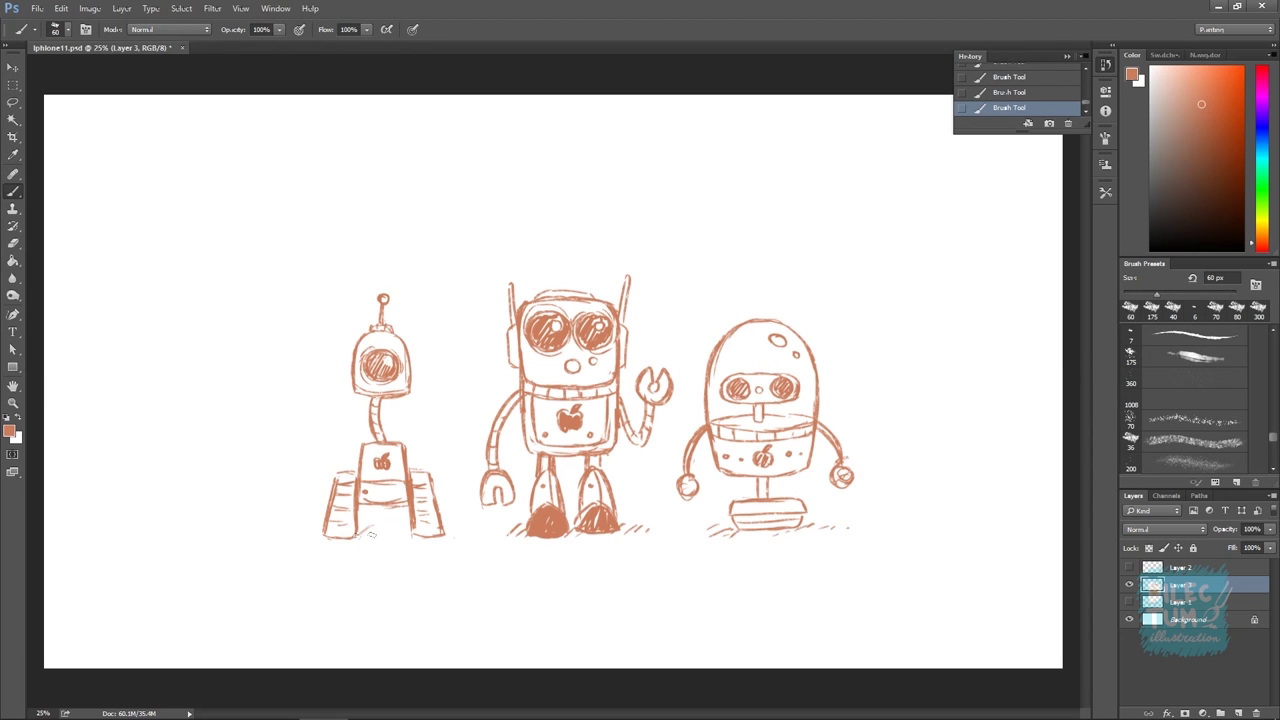
Widen the left robot's base with Lasso and Free Transform
key(l)
drag(370, 535, 337, 526)
key(ctrl+t)
key(Return)
key(ctrl+d)
mouse_move(829, 443)
mouse_down()
mouse_move(730, 358)
mouse_move(760, 370)
mouse_up()
Erase stray marks near the right robot's head and shift the whole sketch up and right
key(e)
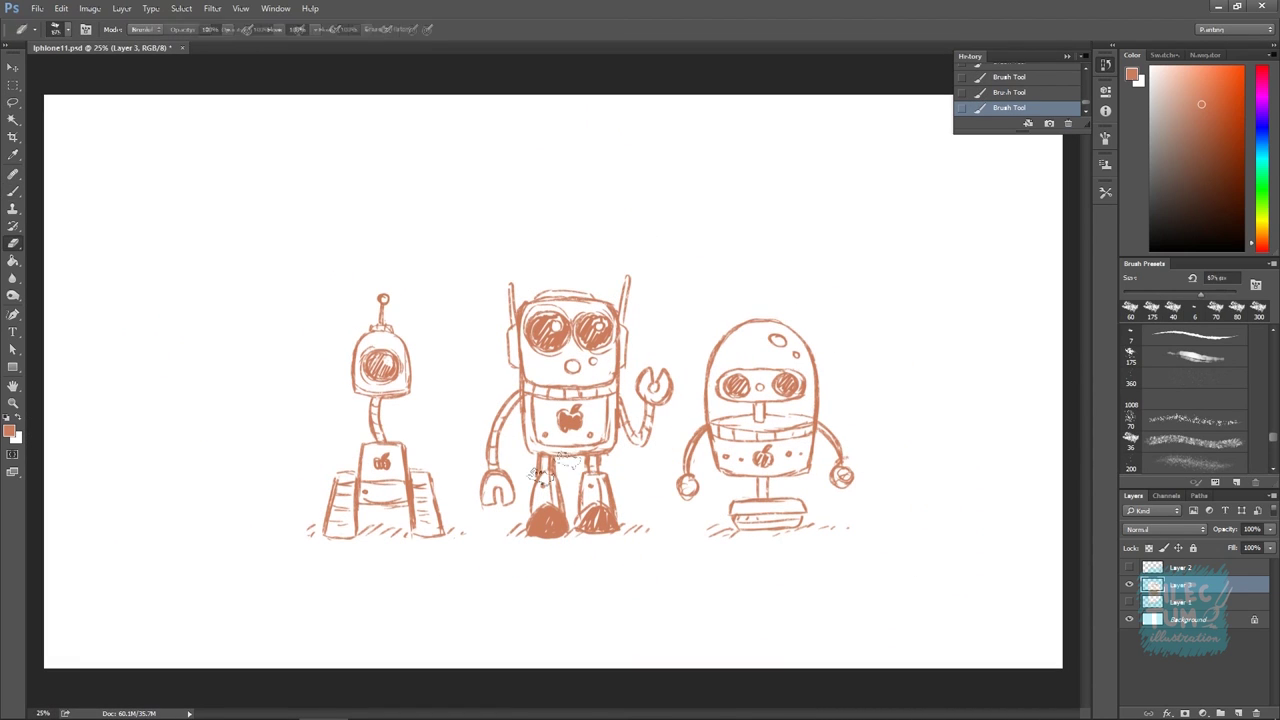
key(e)
key(b)
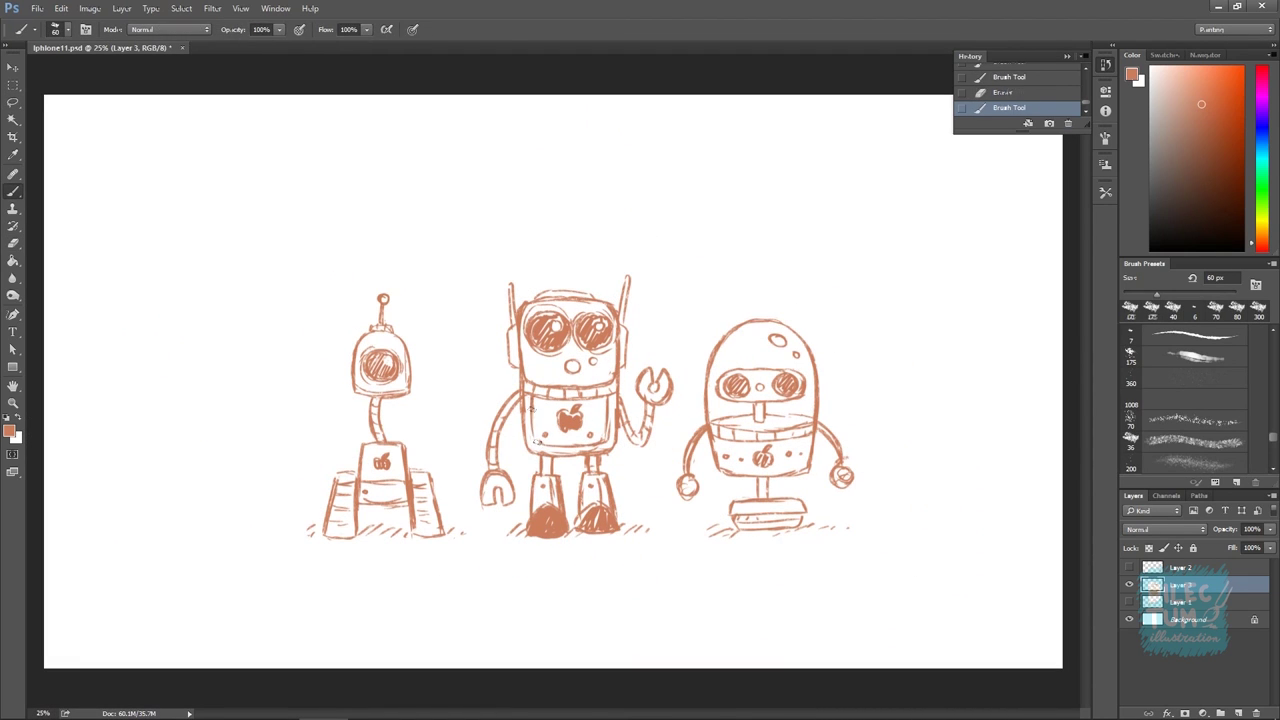
drag(376, 250, 386, 237)
Rework the right robot's body and neck, then activate the layer below
key(e)
key(b)
drag(762, 455, 765, 473)
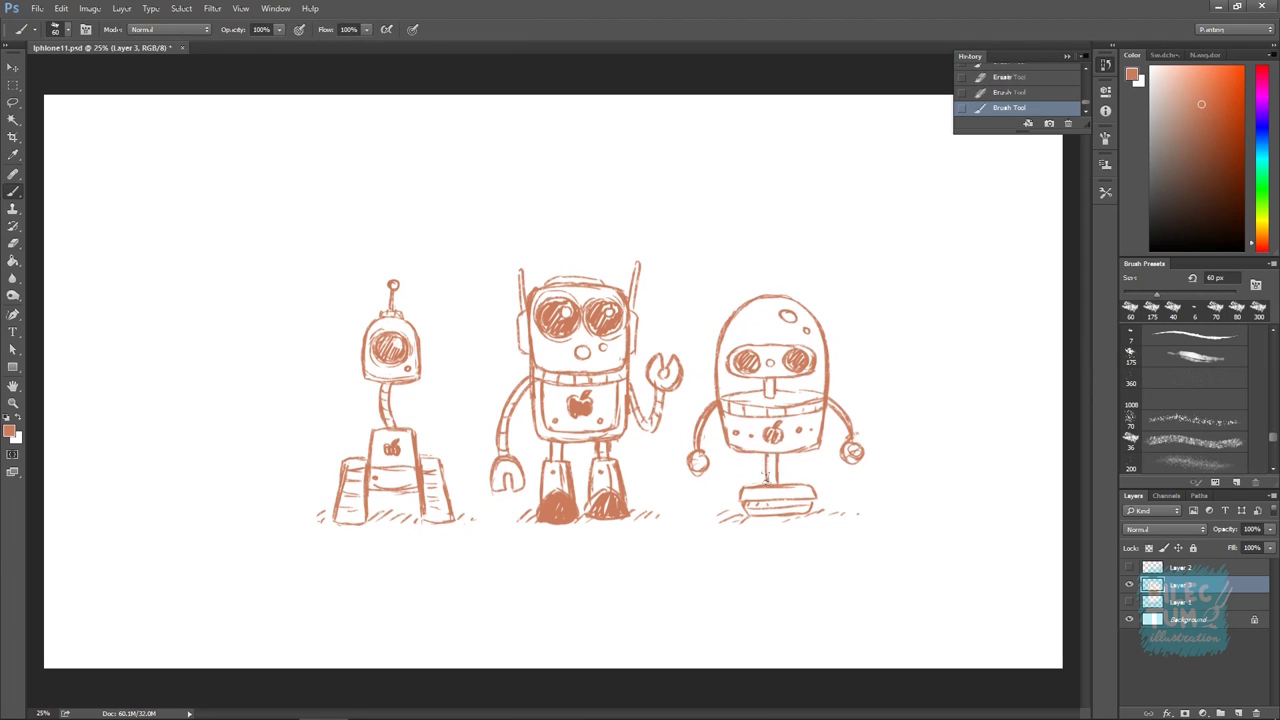
key(e)
key(ctrl+bracketleft)
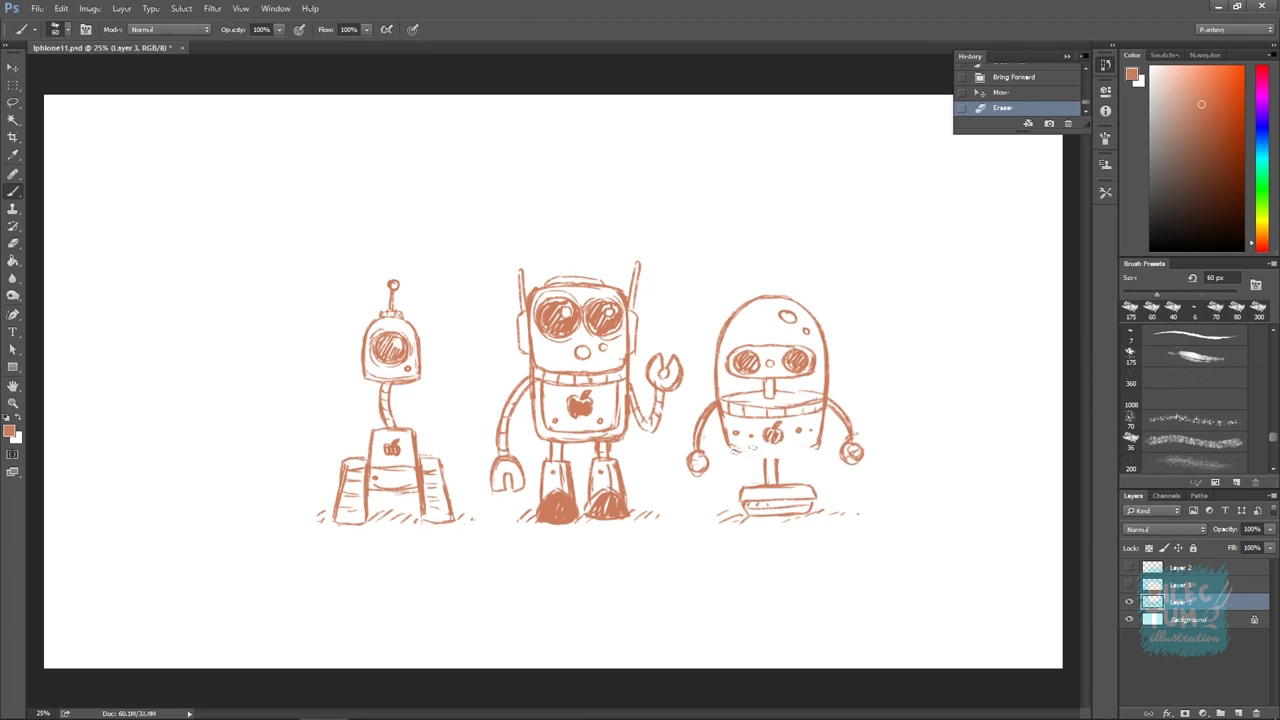
key(b)
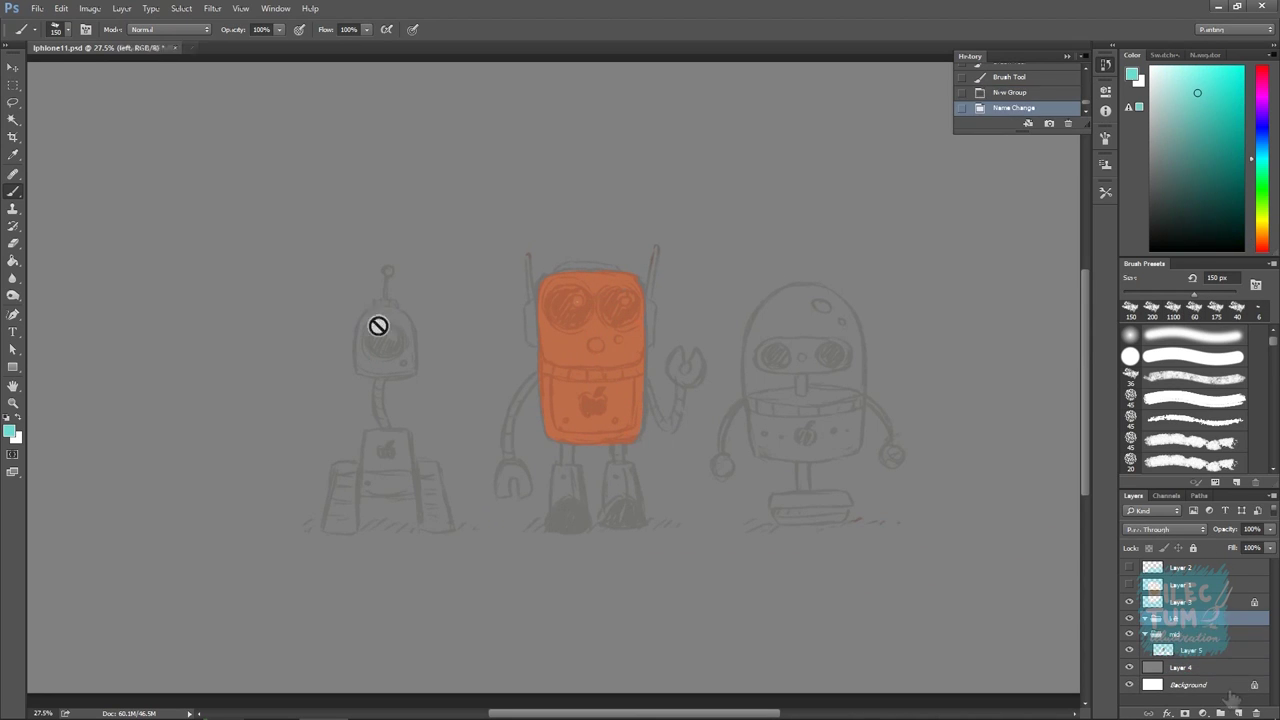
Paint the left robot's head and body cyan and clean up the edges
drag(370, 358, 402, 370)
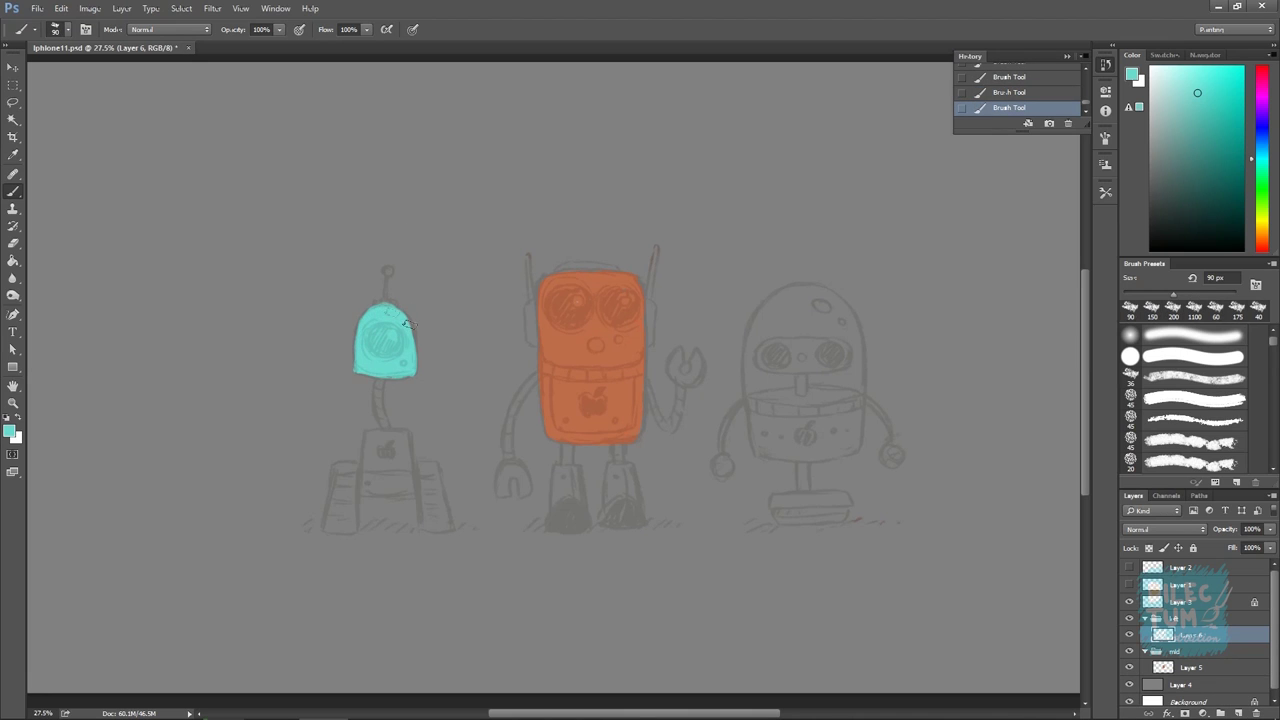
key(e)
key(b)
mouse_move(365, 440)
mouse_down()
mouse_move(405, 480)
mouse_move(410, 468)
mouse_up()
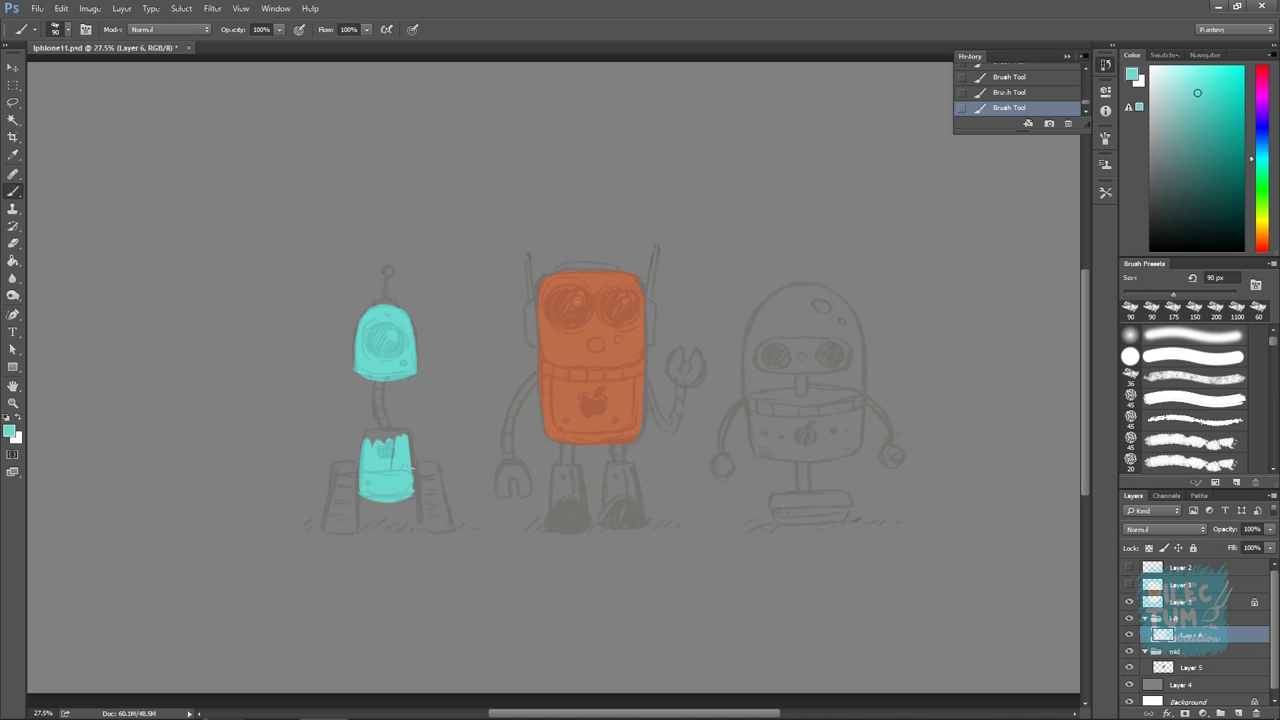
key(e)
drag(375, 497, 415, 492)
key(b)
Fill the middle robot's legs with a uniform lighter orange on its colour layer
click(1190, 667)
click(1263, 244)
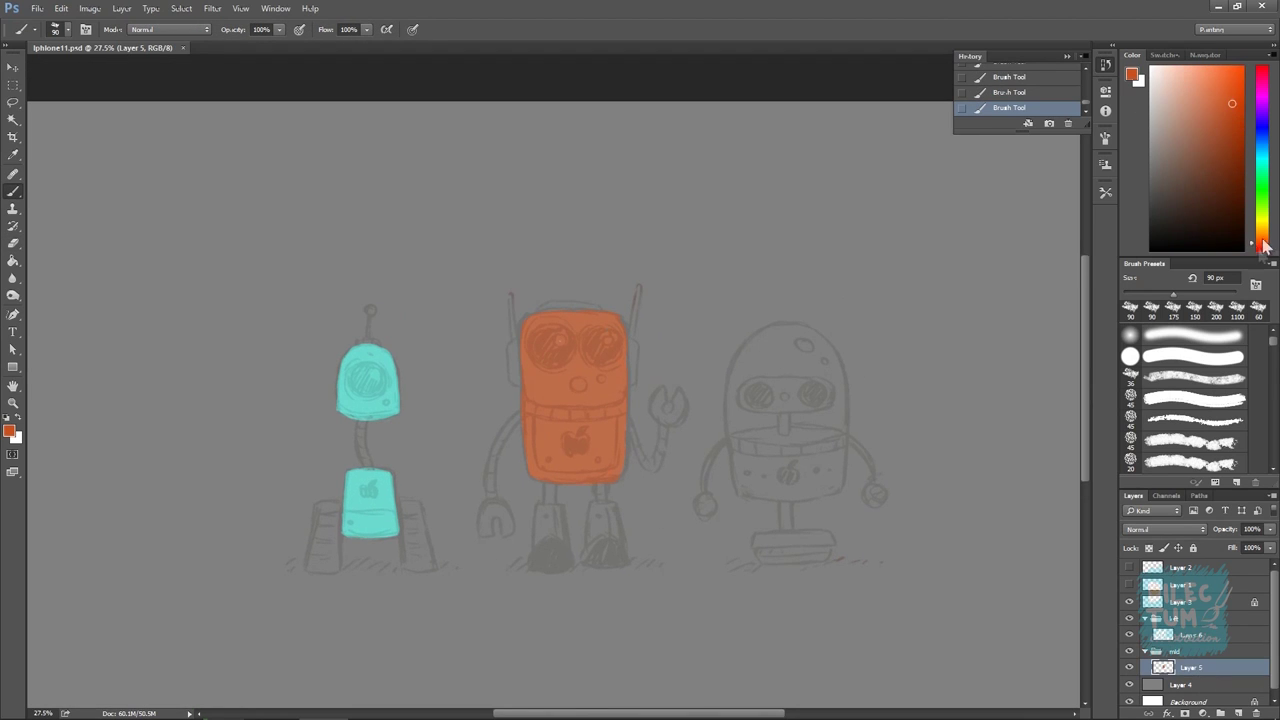
drag(1263, 244, 1263, 238)
key(slash)
key(bracketright)
drag(530, 470, 545, 298)
key(g)
click(545, 400)
click(1217, 100)
click(545, 400)
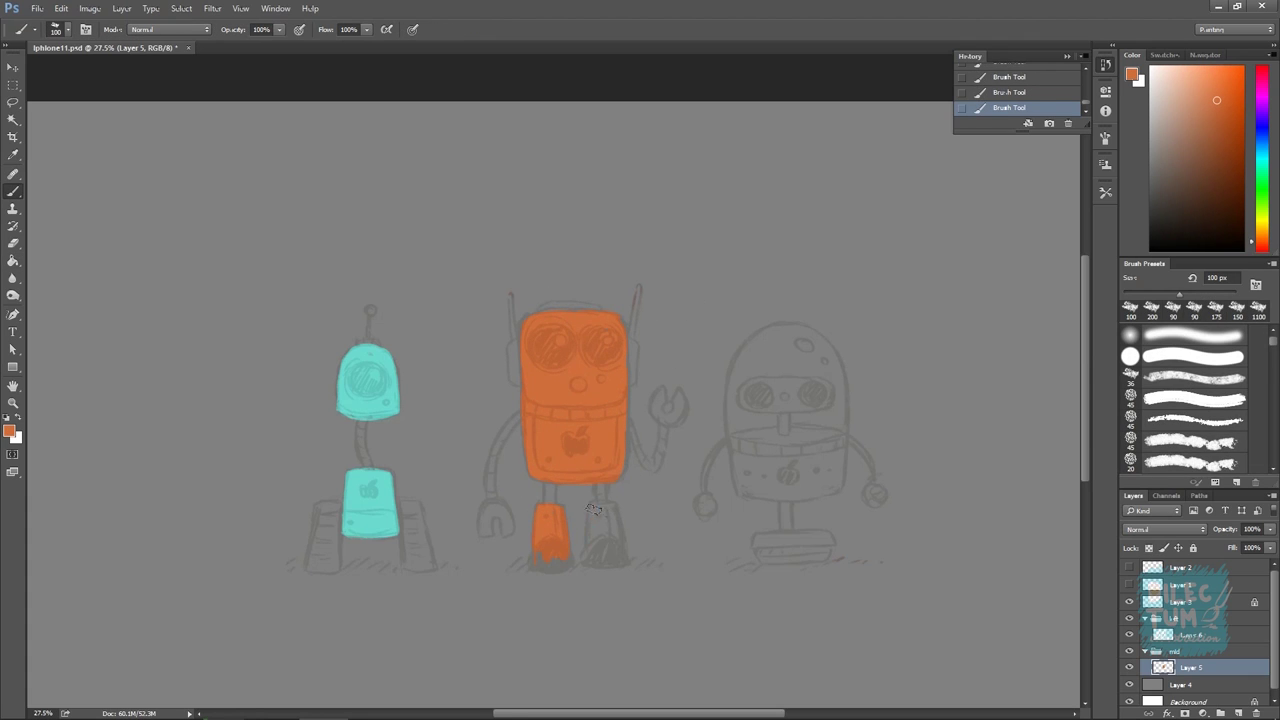
Paint dark brown treads on both sides of the cyan robot on a new layer, and add a group
click(1190, 635)
click(1238, 713)
click(1168, 186)
drag(405, 505, 438, 577)
key(e)
key(b)
drag(326, 505, 312, 571)
mouse_move(334, 502)
mouse_down()
mouse_move(340, 524)
mouse_move(431, 491)
mouse_up()
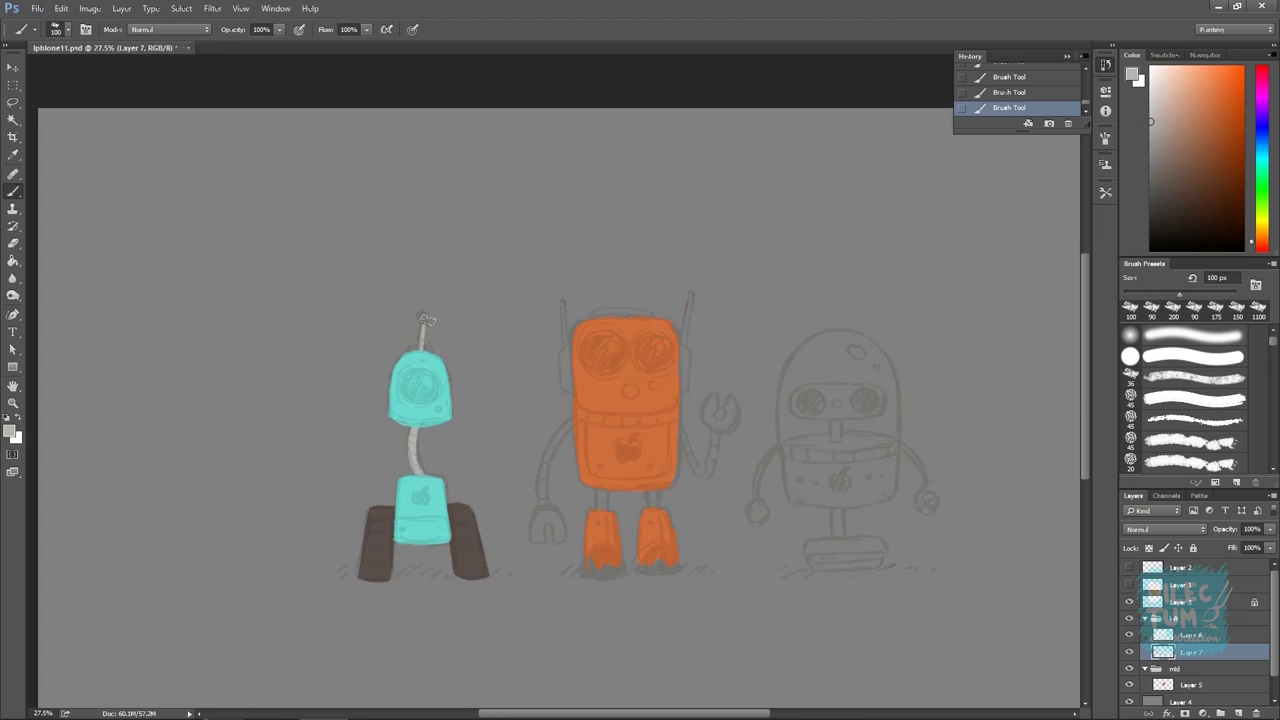
key(e)
click(1180, 646)
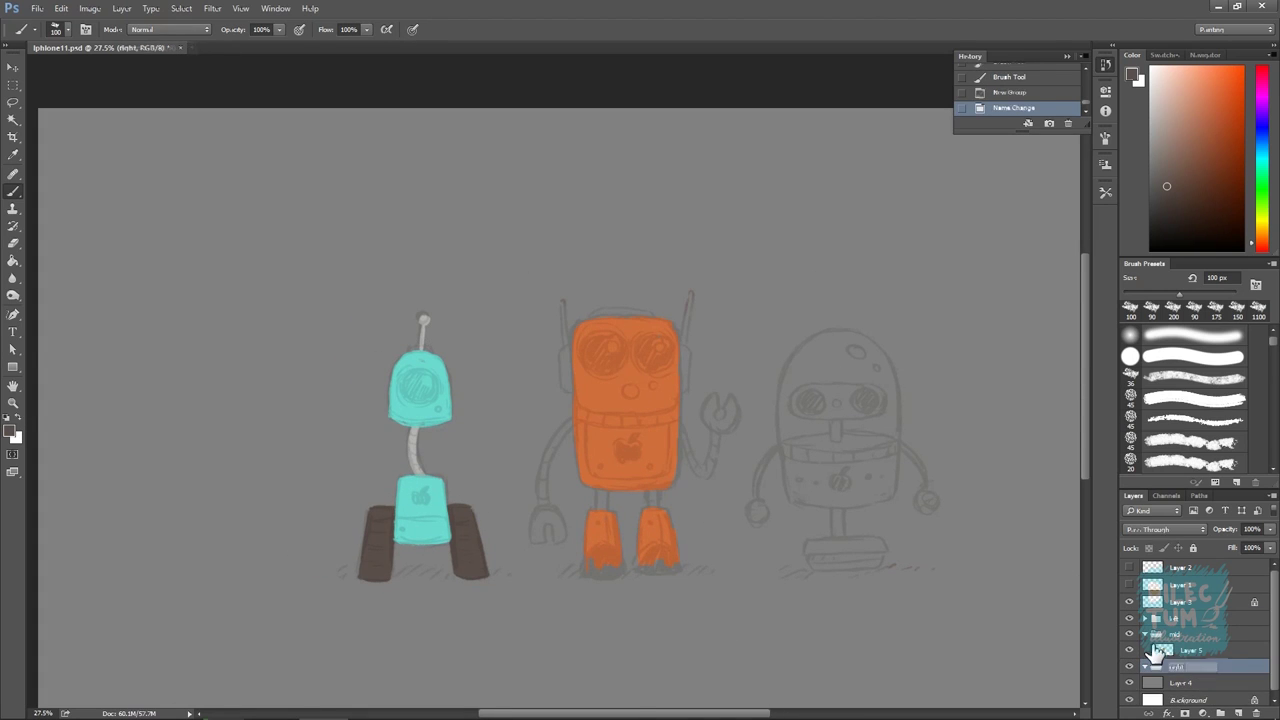
Paint the right robot's belly yellow, filling the grey gaps
click(1203, 104)
drag(790, 460, 895, 470)
drag(825, 485, 890, 490)
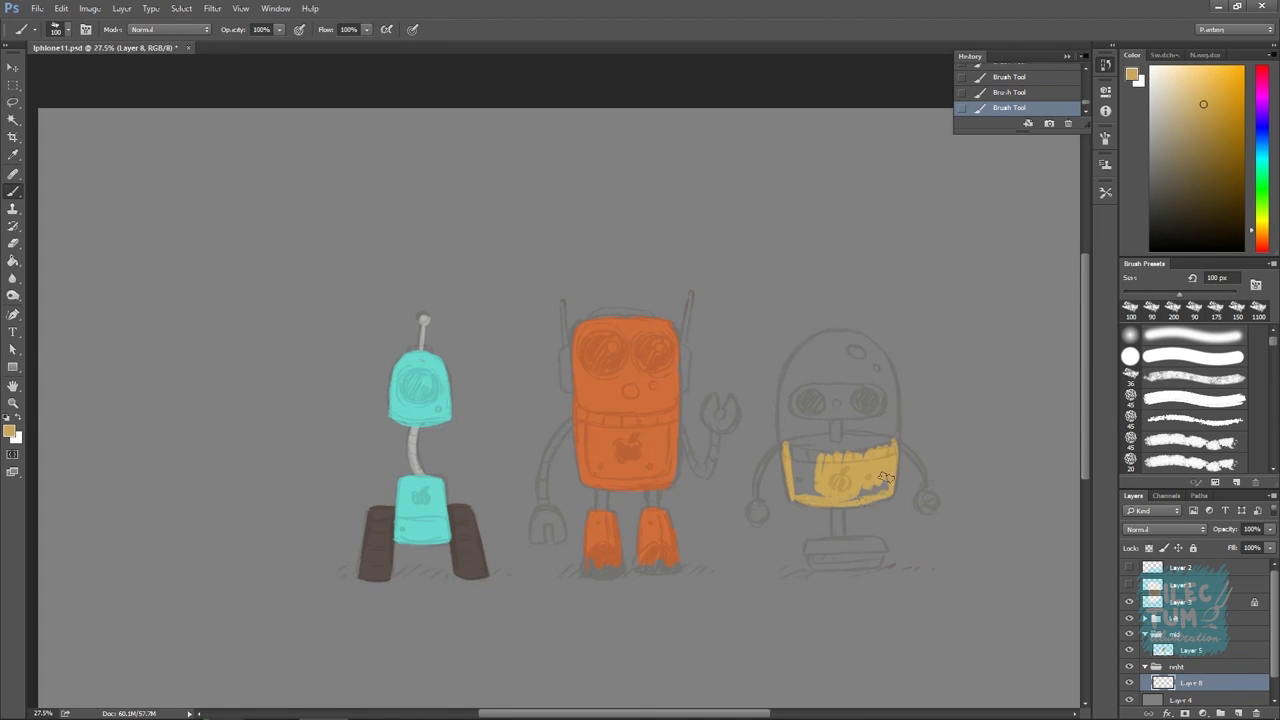
drag(812, 448, 892, 448)
On a new layer, paint a dark brown visor across the right robot's eyes
key(ctrl+shift+alt+n)
click(1184, 191)
drag(795, 400, 877, 410)
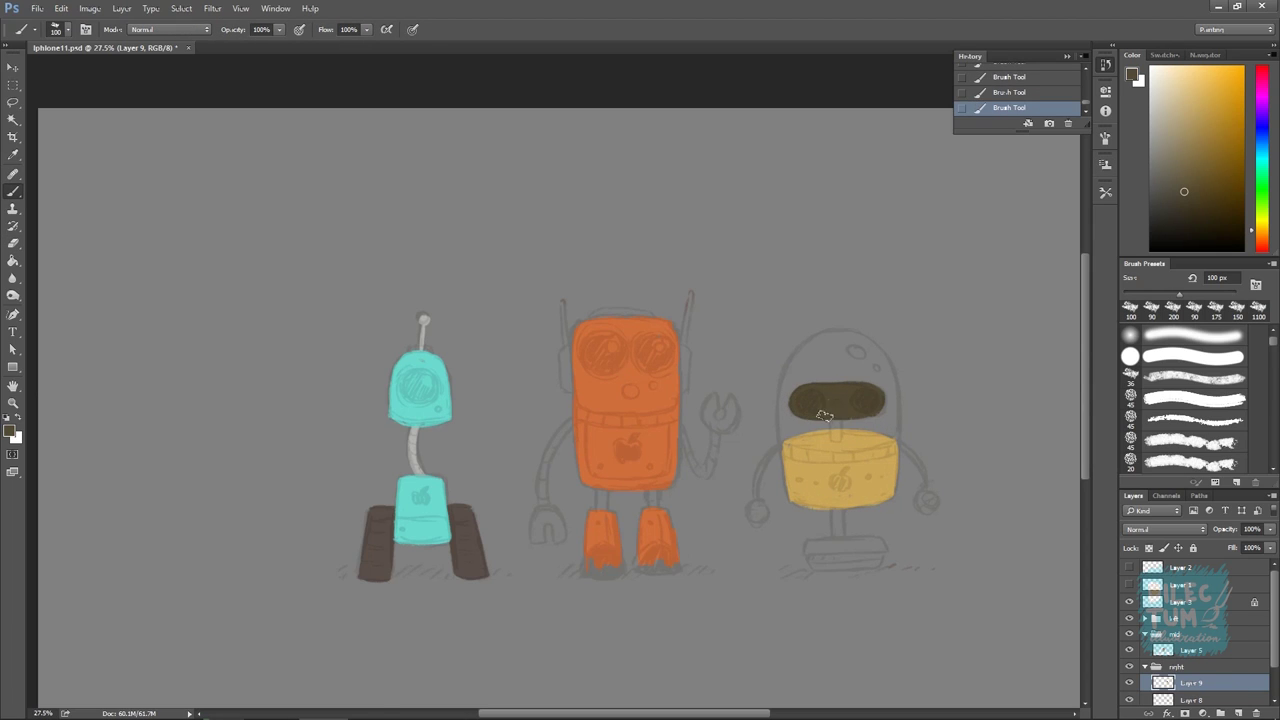
key(x)
key(ctrl+bracketleft)
key(ctrl+bracketright)
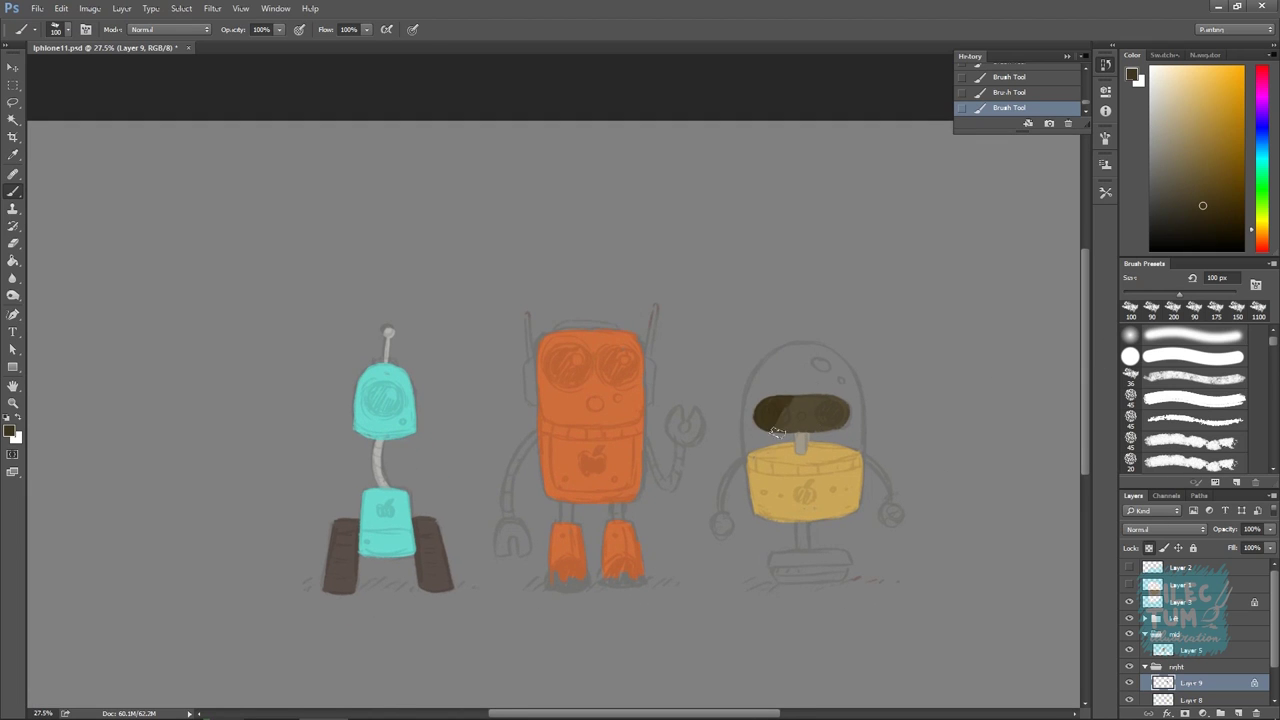
key(ctrl+plus)
On a new layer below the belly, outline the right robot's dome in white
click(1129, 600)
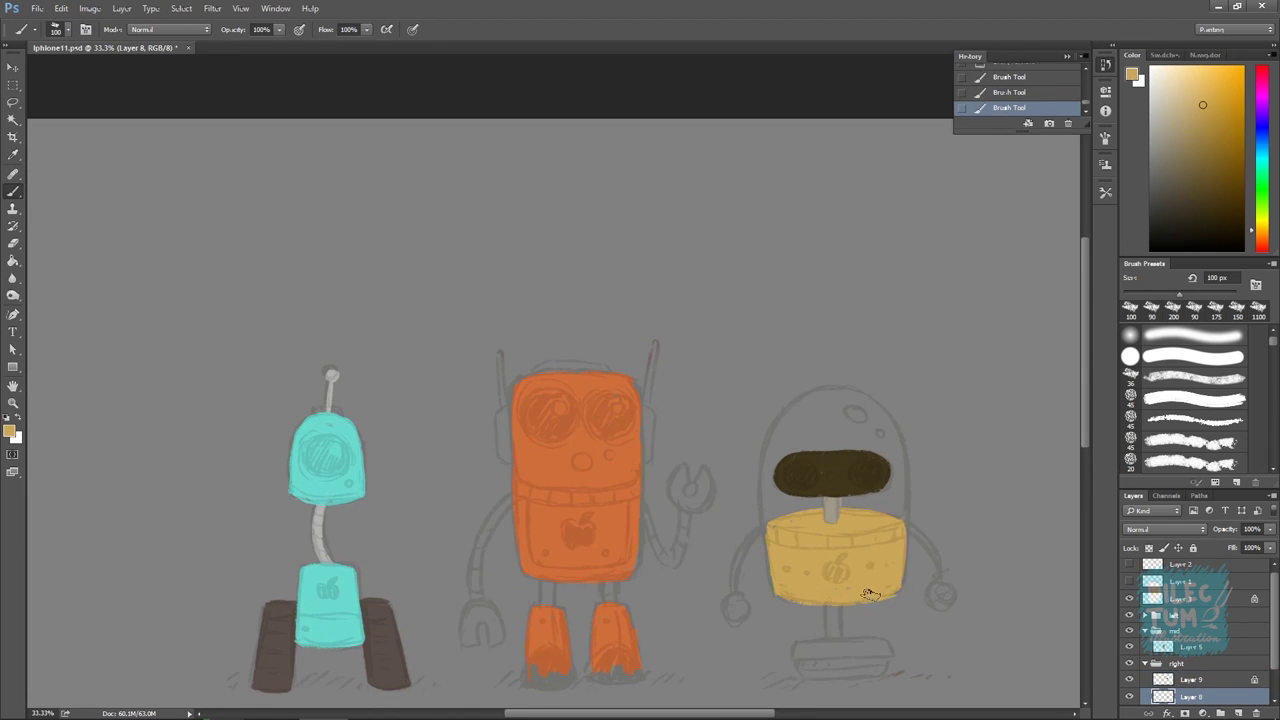
drag(991, 475, 937, 421)
key(ctrl+shift+alt+n)
key(ctrl+bracketleft)
key(x)
drag(812, 342, 843, 365)
drag(848, 439, 851, 464)
drag(750, 342, 708, 450)
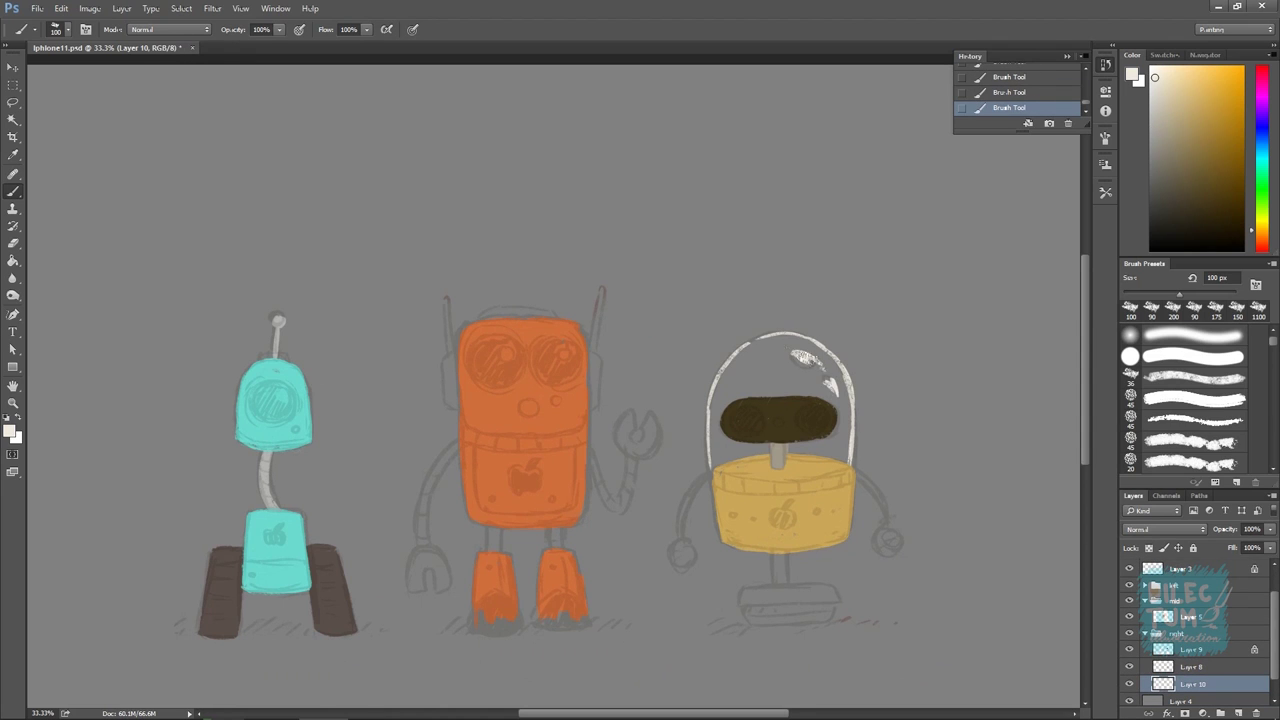
Paint a near-white base under the right robot, save, and fill the orange robot's foot dark red
click(1129, 566)
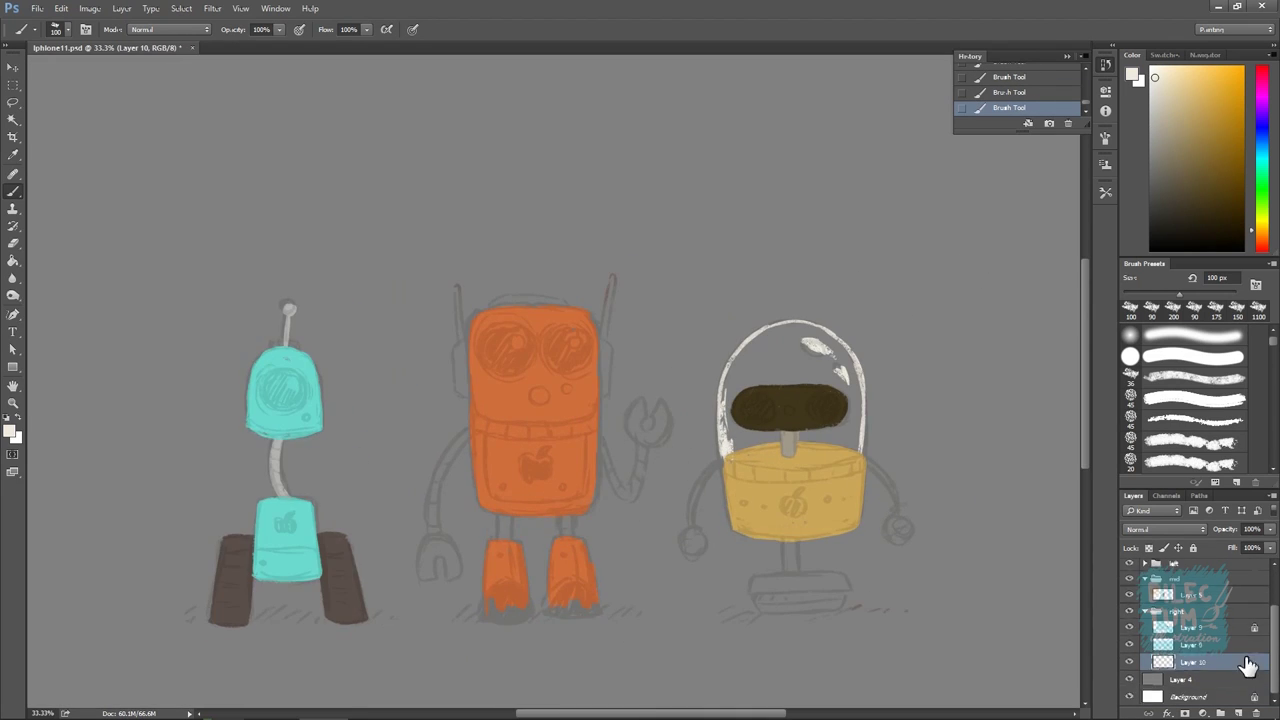
click(1131, 600)
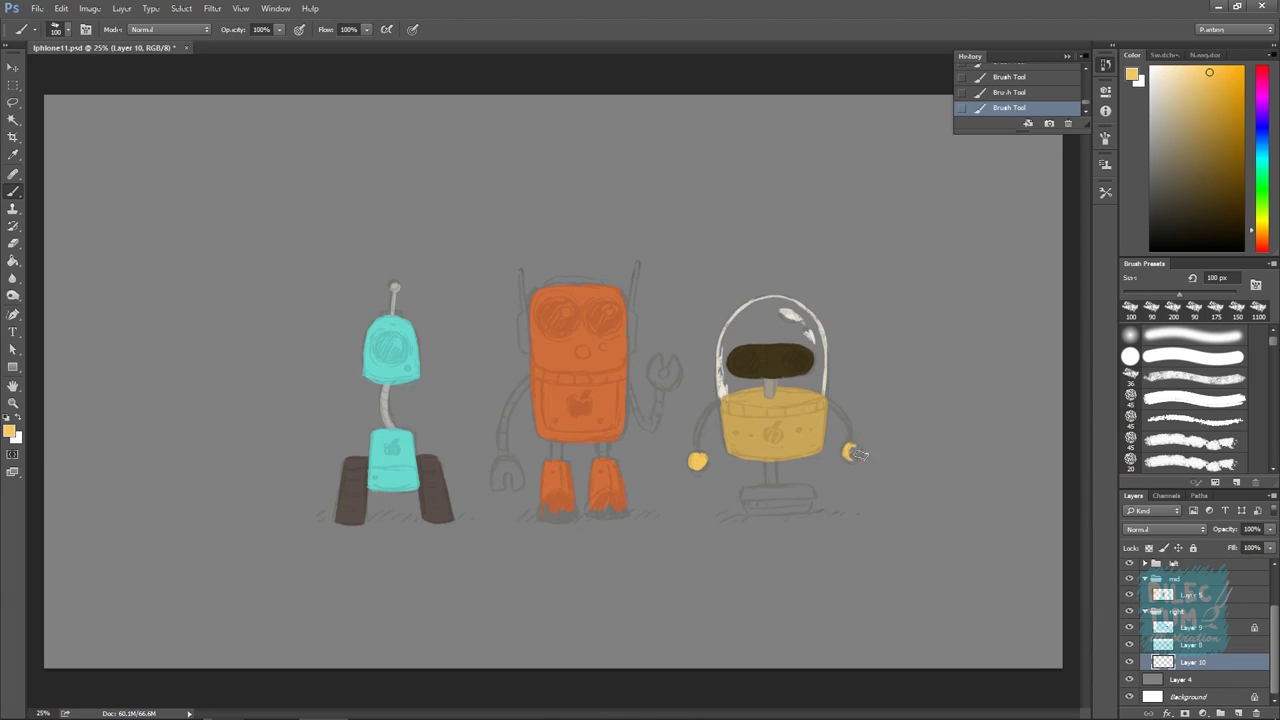
key(ctrl+plus)
click(1152, 85)
drag(766, 528, 858, 541)
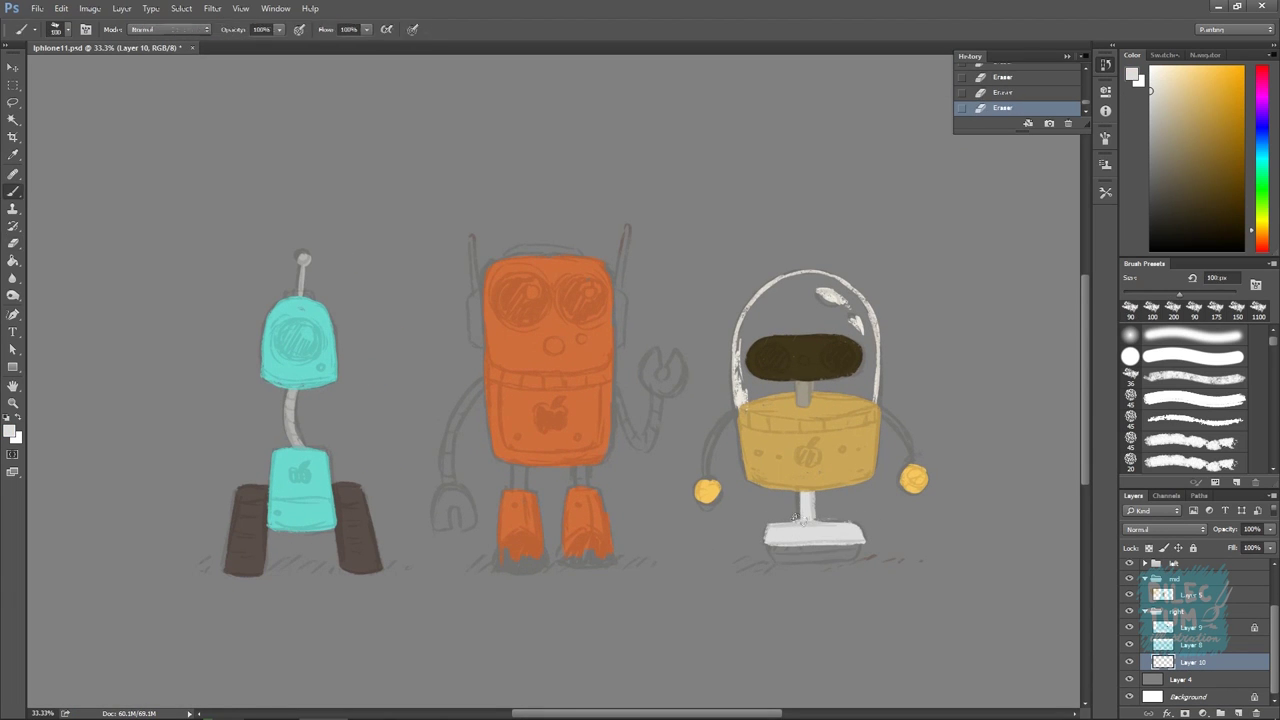
key(ctrl+s)
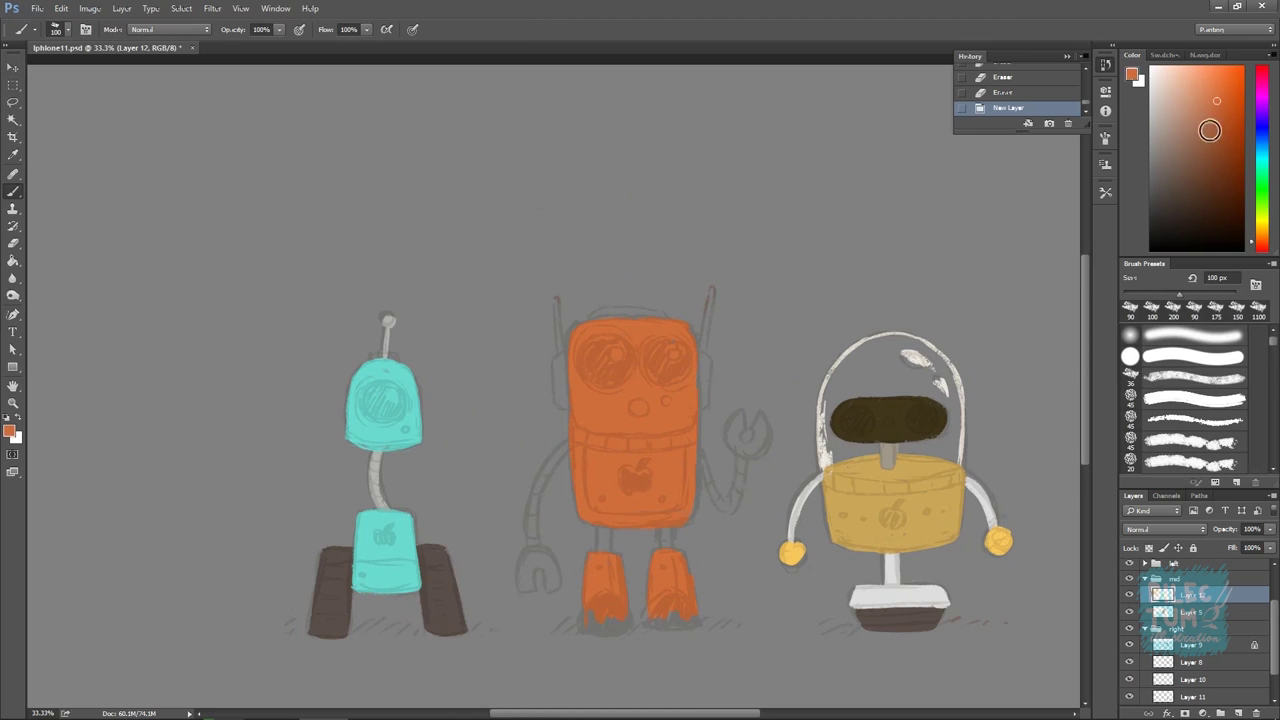
mouse_move(760, 485)
mouse_down()
mouse_move(770, 498)
mouse_move(685, 500)
mouse_move(700, 510)
mouse_up()
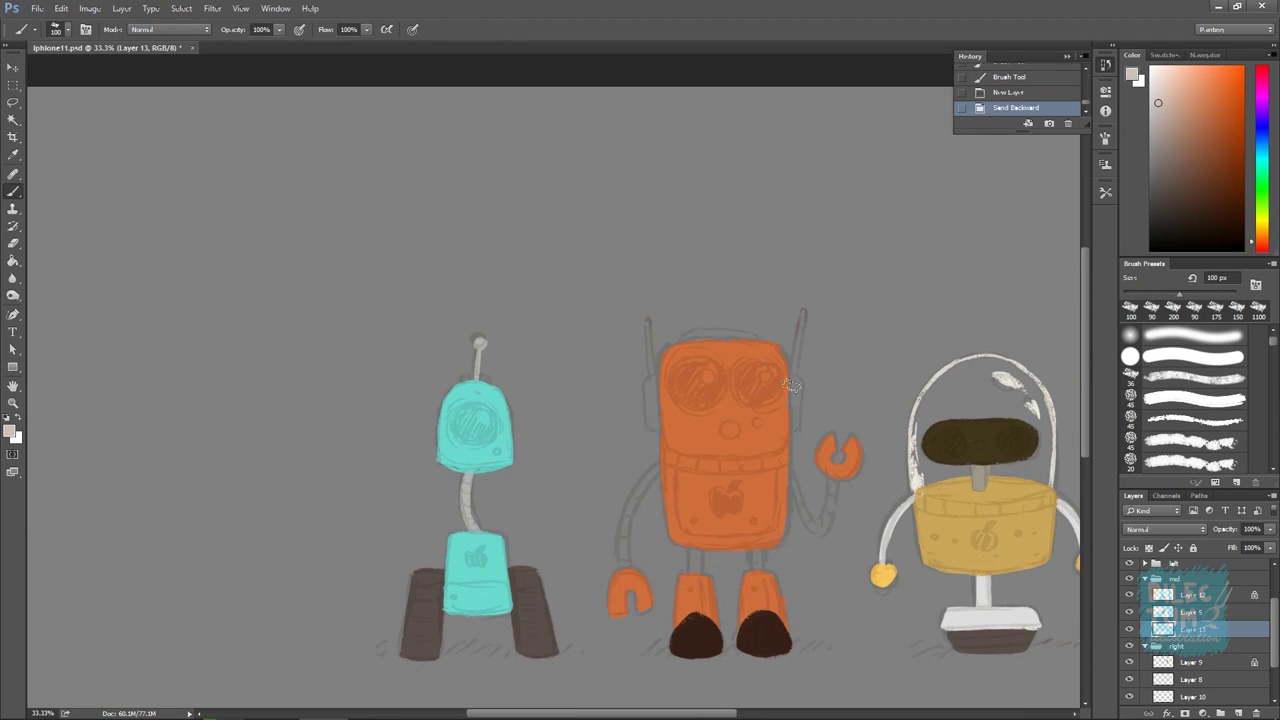
Paint the orange robot's light side panel and cyan left arm, then its left eye dark brown on Layer 13
drag(792, 430, 800, 388)
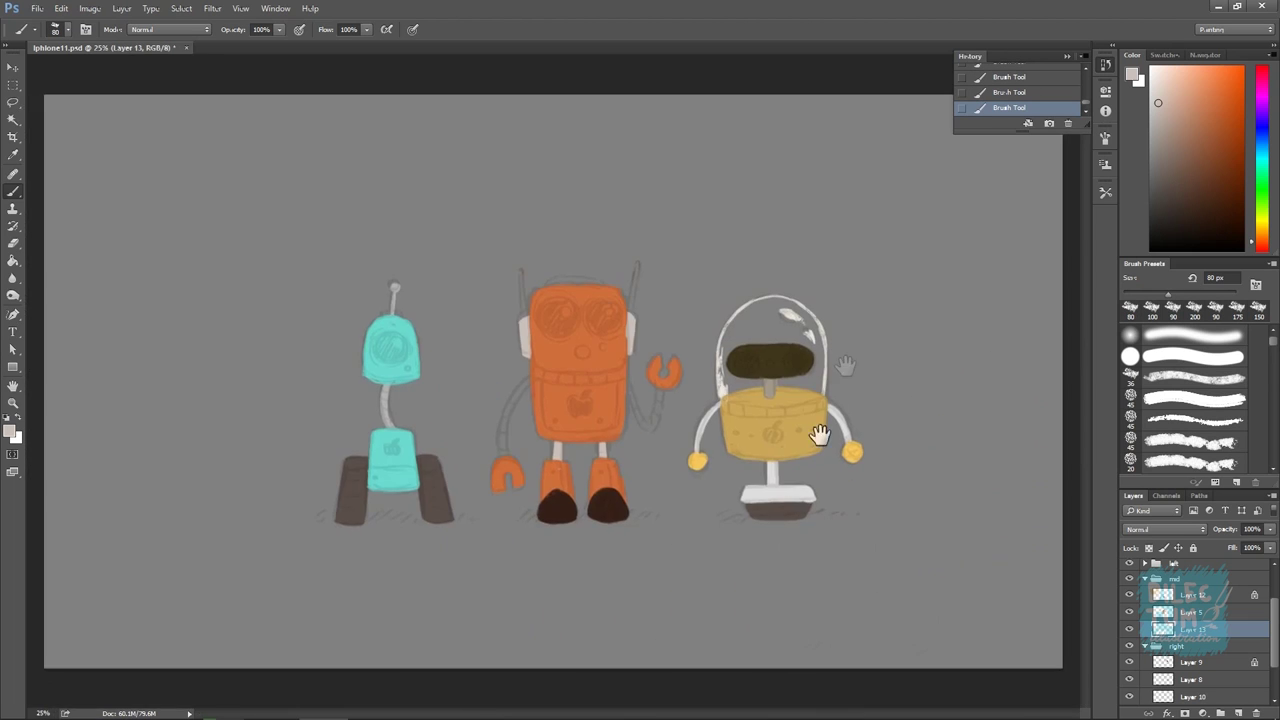
drag(707, 490, 691, 588)
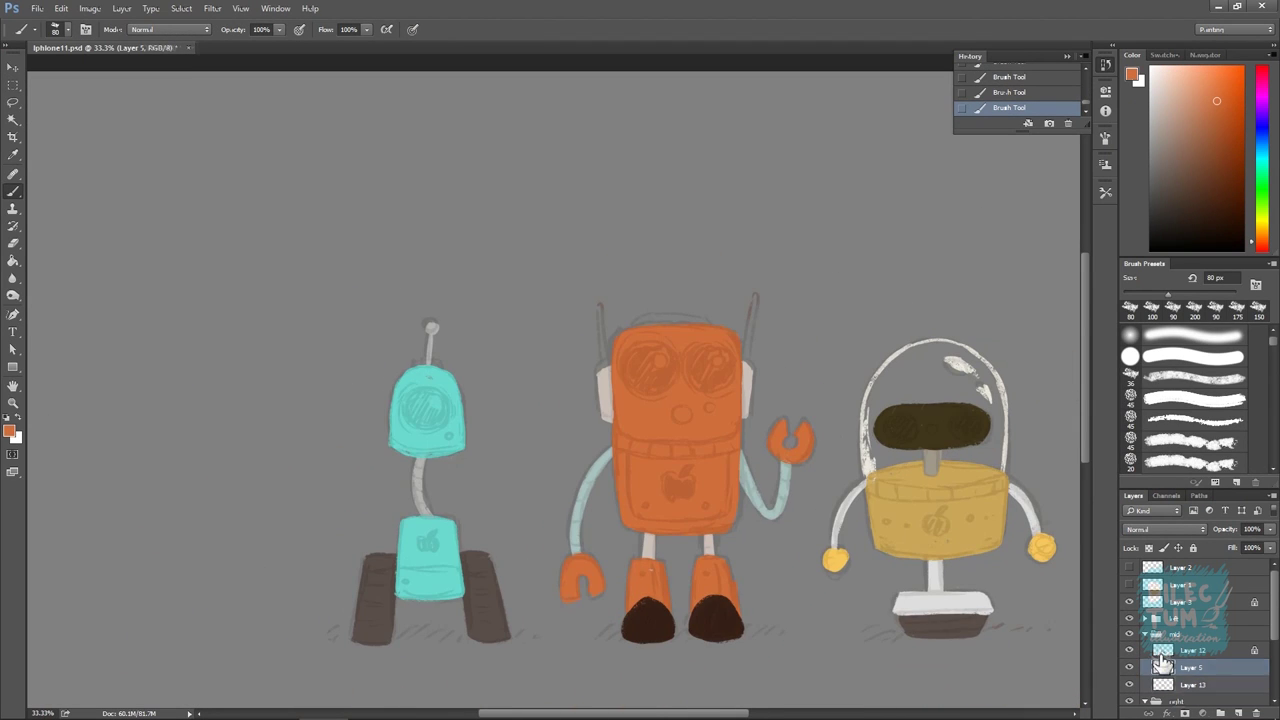
click(1165, 684)
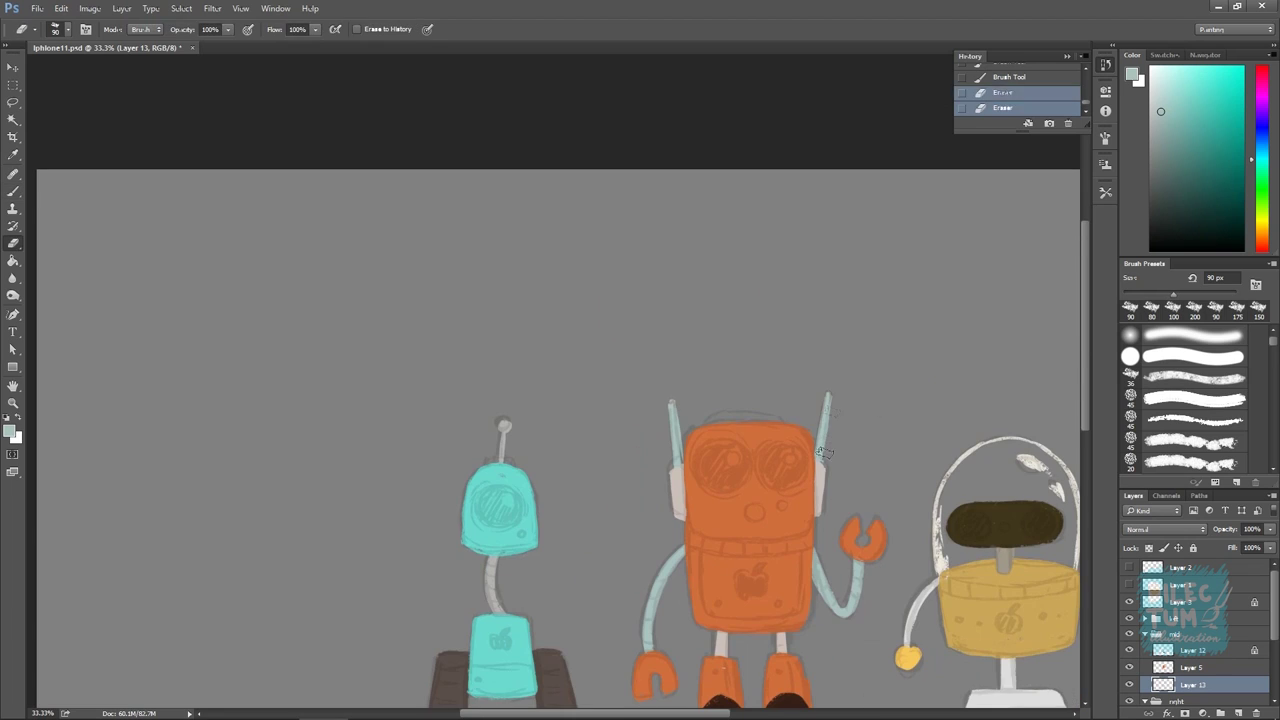
drag(721, 445, 725, 488)
mouse_move(726, 434)
mouse_down()
mouse_move(789, 415)
mouse_move(784, 455)
mouse_up()
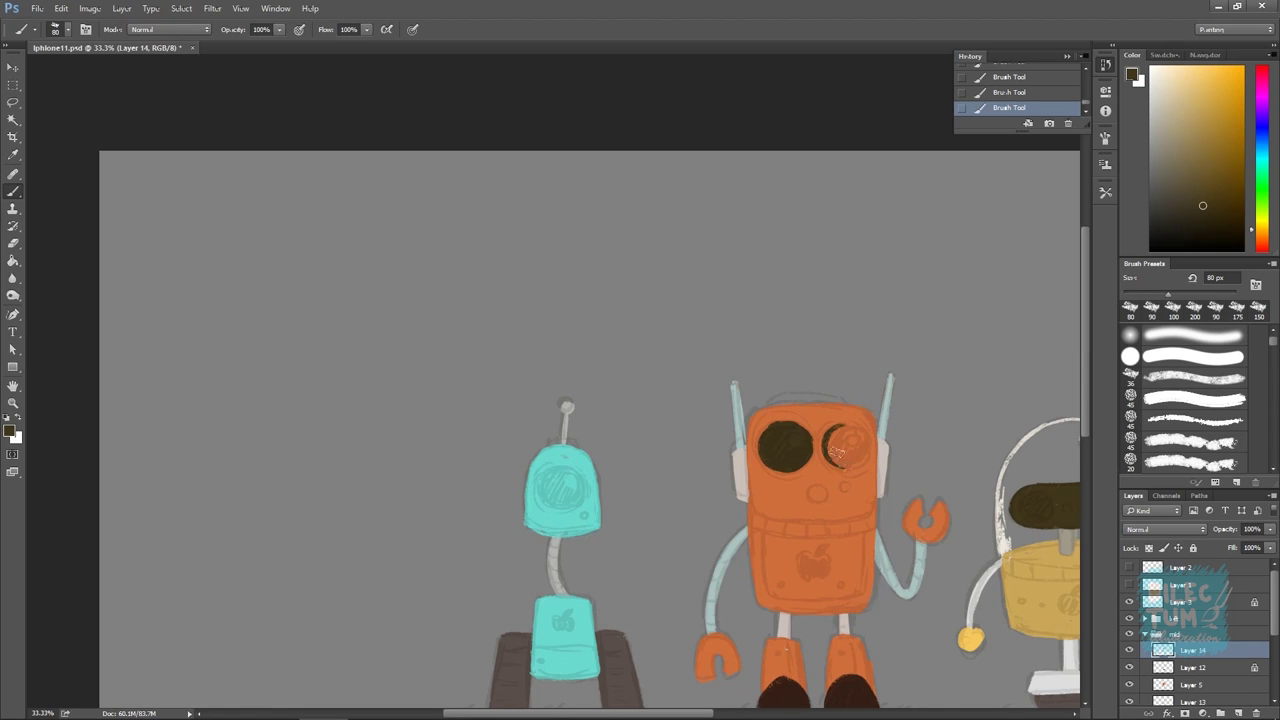
Fill the middle robot's right eye dark brown and adjust its shading with light beige
mouse_move(848, 440)
mouse_down()
mouse_move(845, 455)
mouse_move(940, 505)
mouse_up()
key(ctrl+z)
click(816, 492)
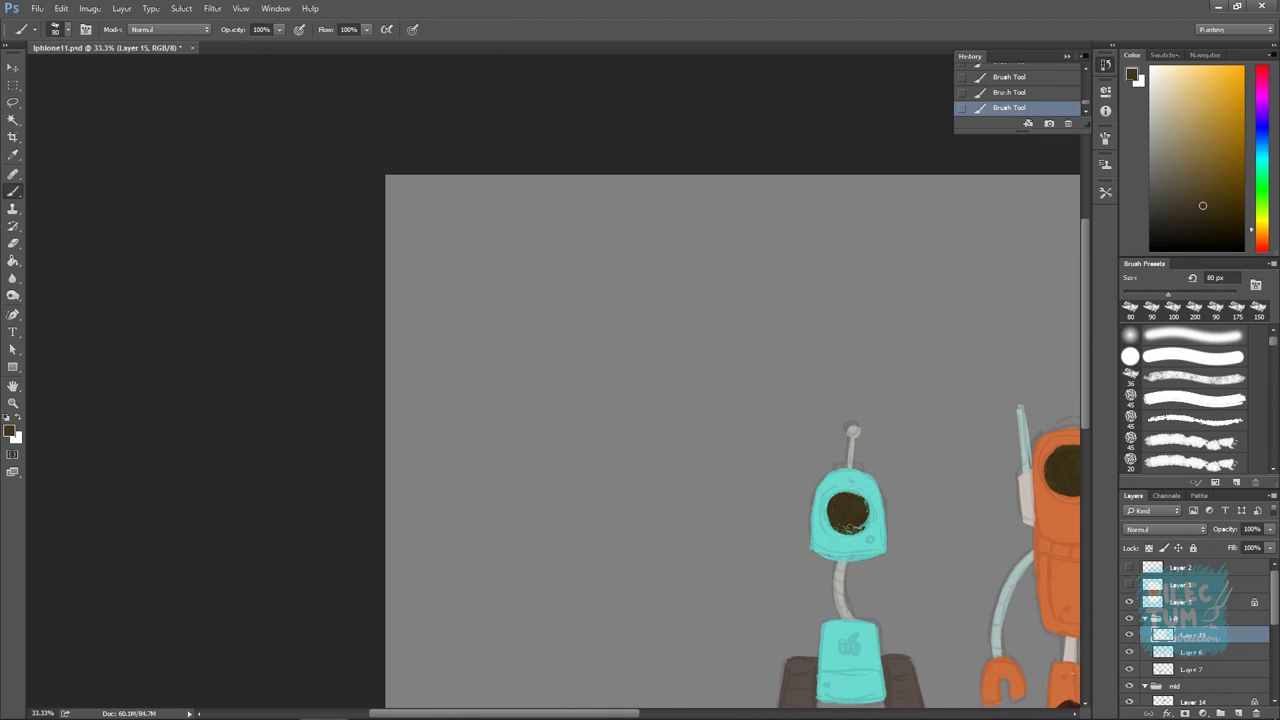
drag(848, 525, 863, 510)
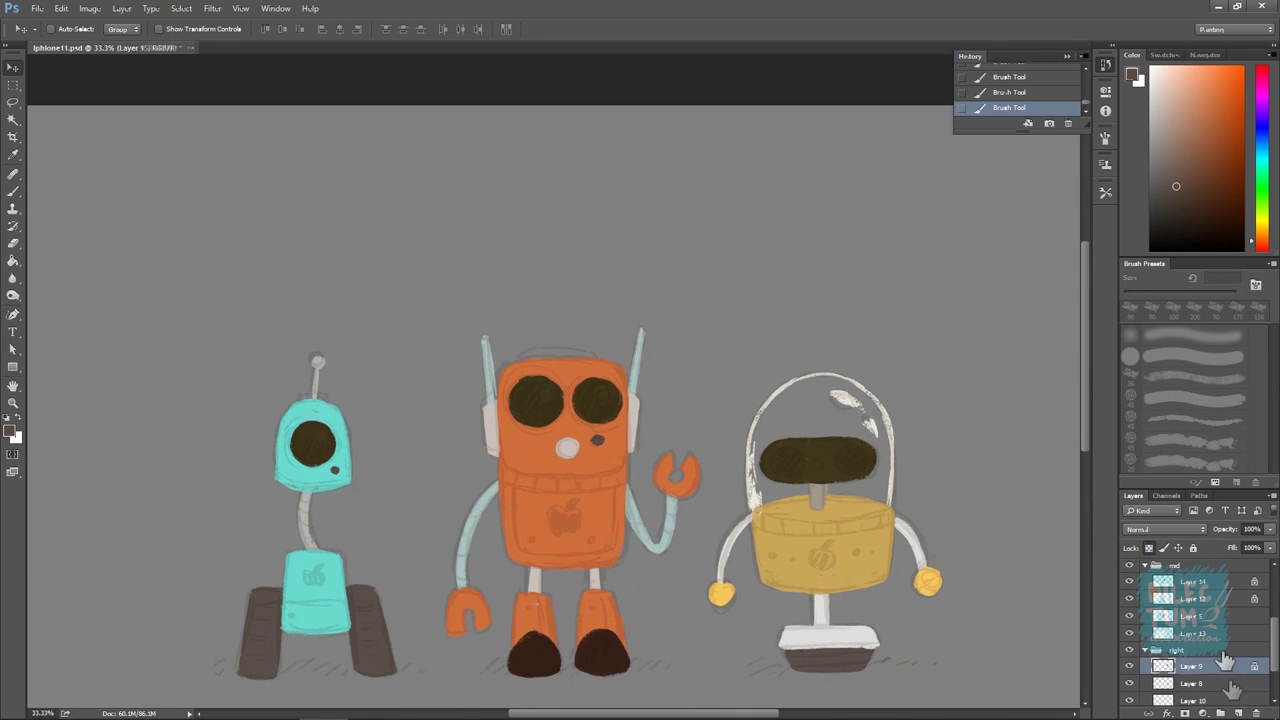
Sample dark brown and light grey from the right robot's visor and mark the visor
key(b)
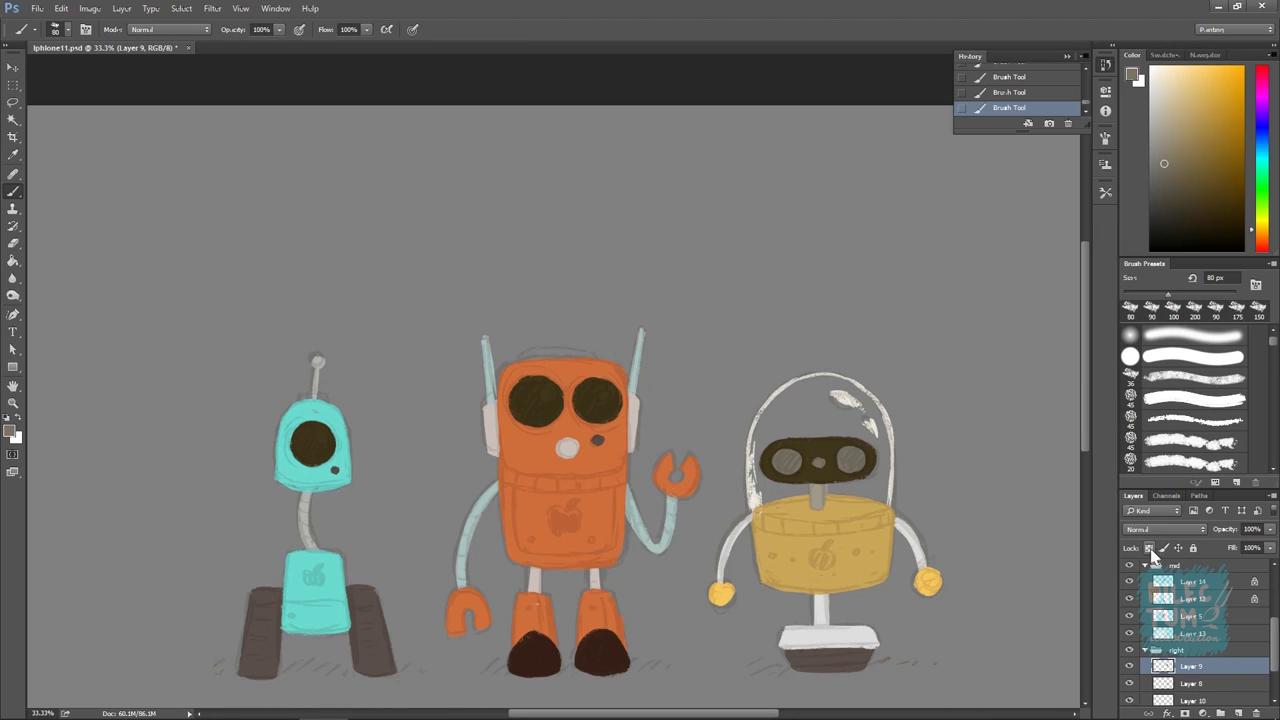
alt+click(837, 444)
drag(840, 445, 848, 462)
alt+click(840, 470)
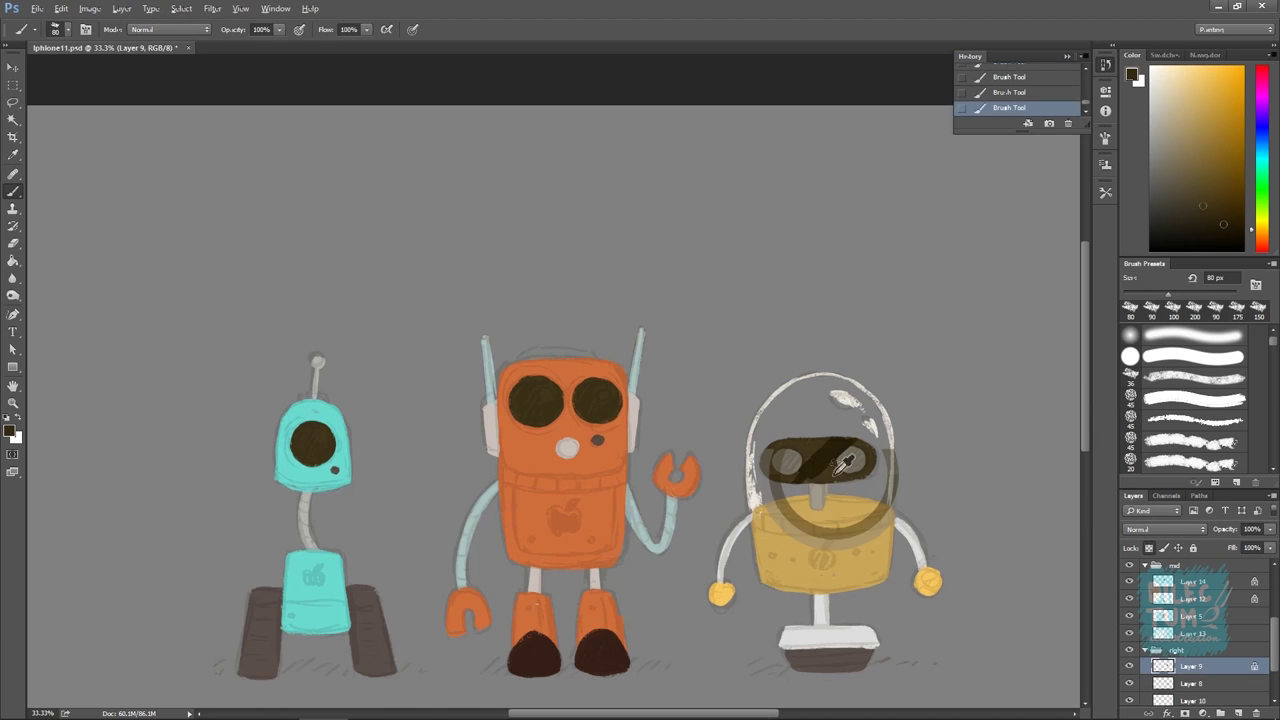
alt+click(847, 459)
On new Layer 16, paint dark visor eyes and hide the sketch layers to check colours
key(ctrl+shift+alt+n)
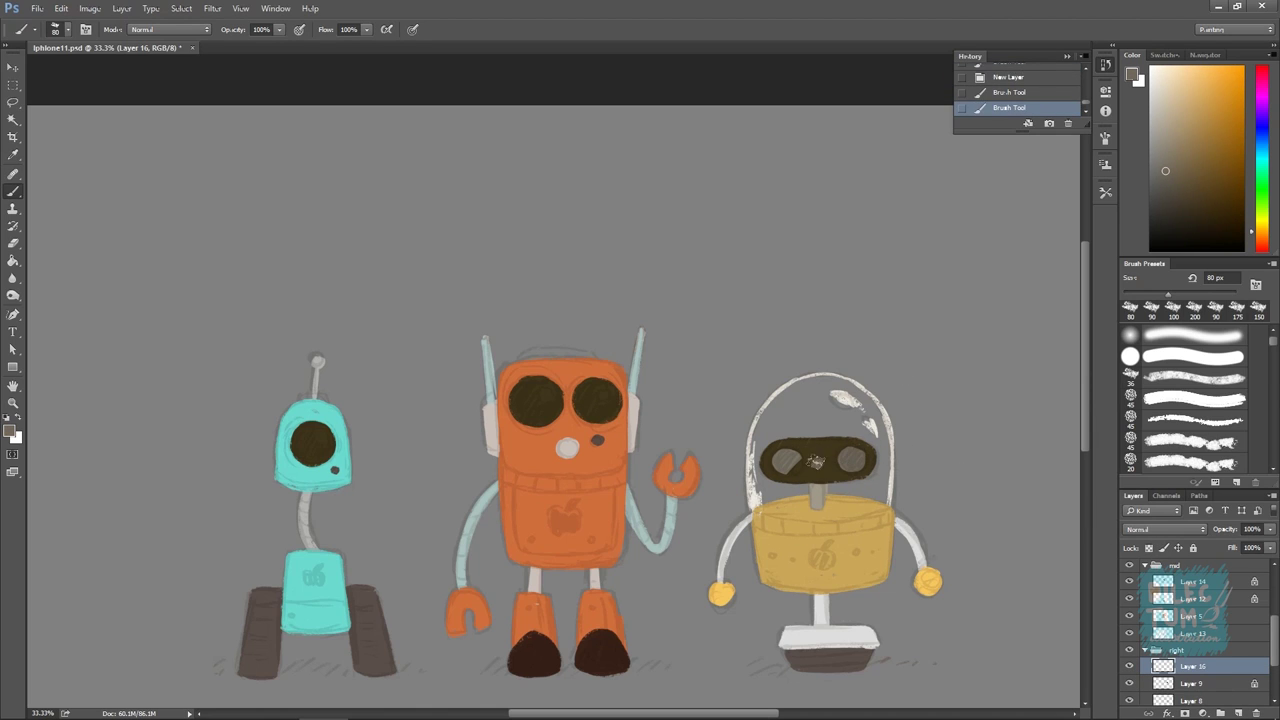
alt+click(778, 460)
scroll(1148, 625, up, 2)
click(1146, 622)
alt+click(789, 462)
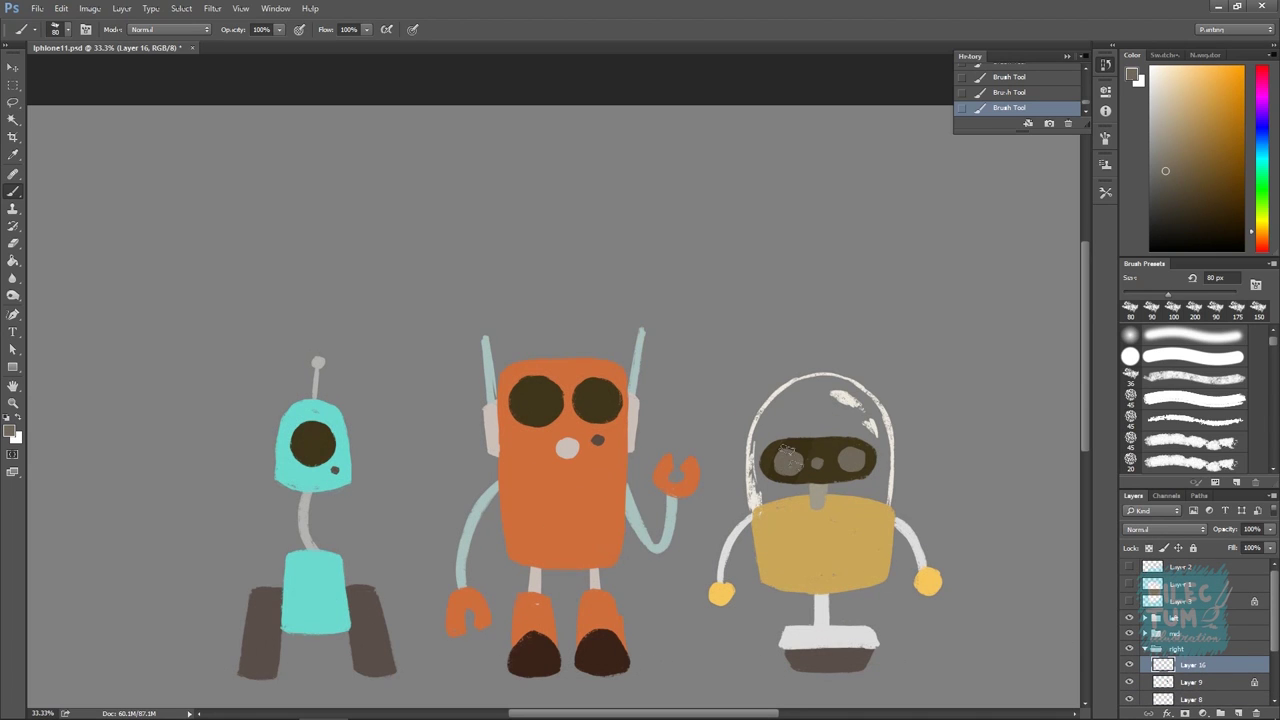
alt+click(855, 444)
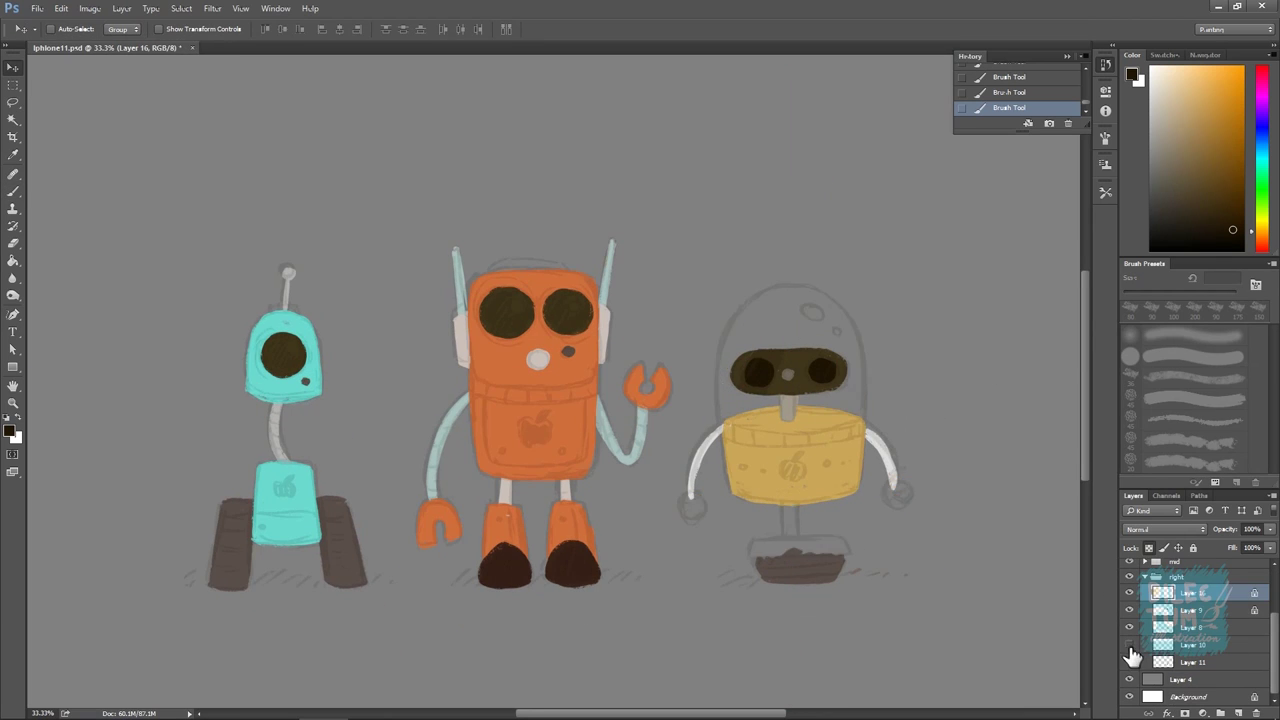
Shade the yellow robot's body darker orange below and lighter on top, evening it out
drag(800, 470, 800, 530)
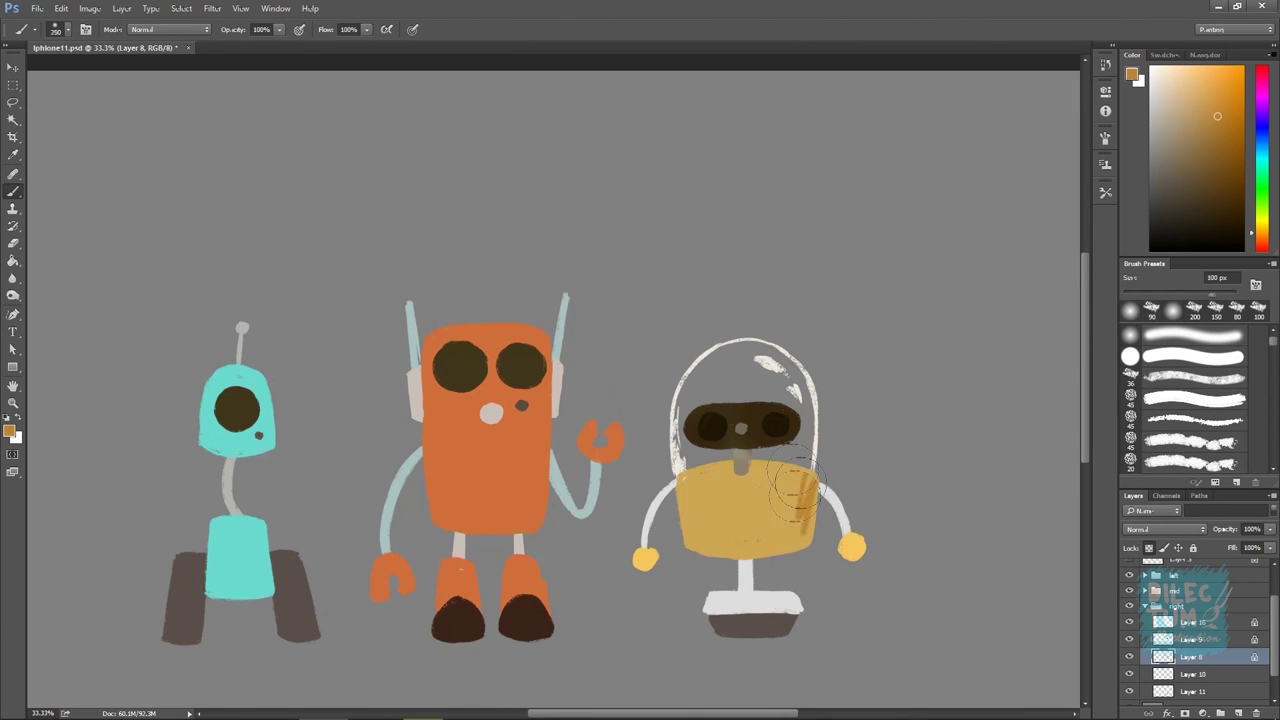
drag(790, 470, 770, 540)
drag(720, 470, 760, 420)
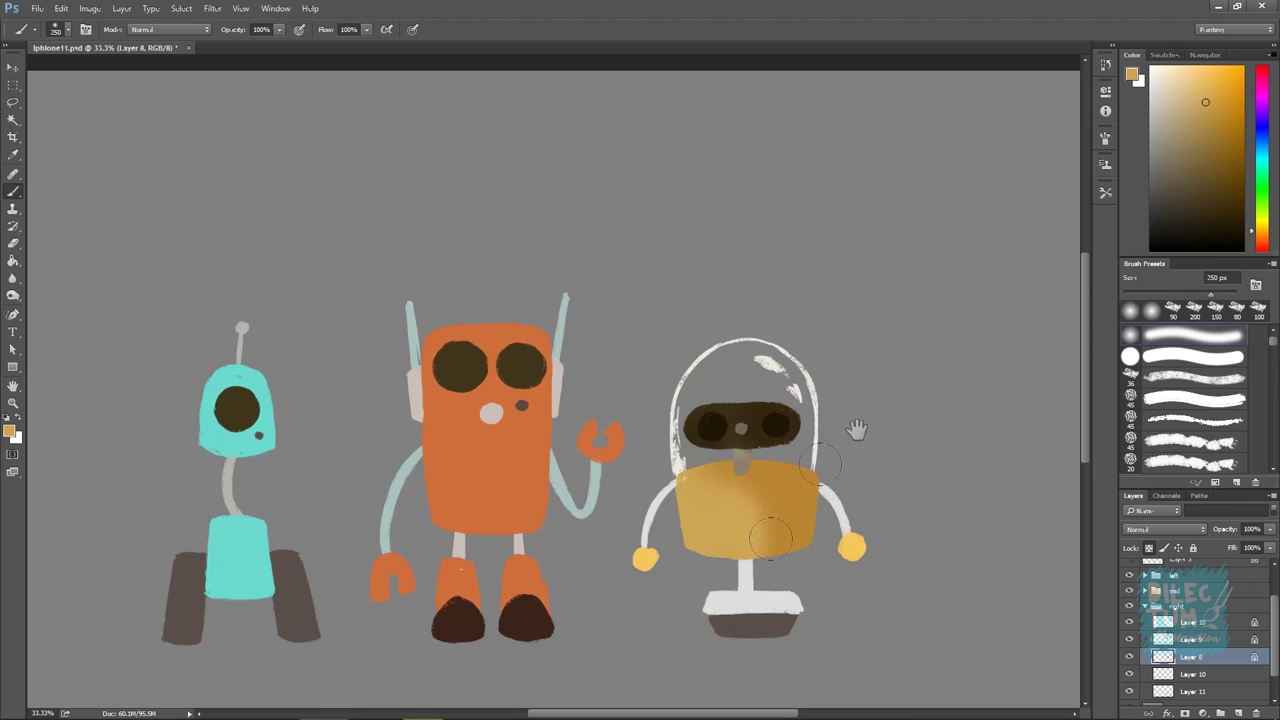
scroll(742, 500, up, 2)
drag(742, 540, 750, 600)
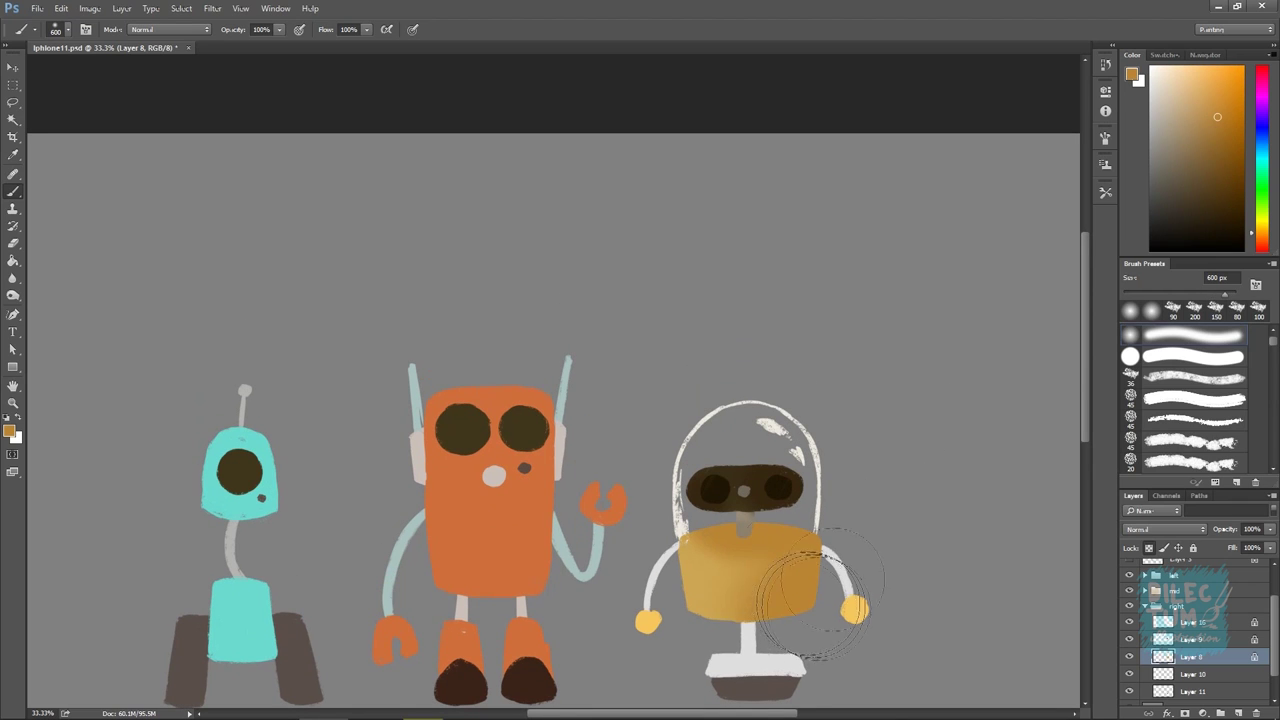
drag(760, 530, 720, 600)
drag(740, 540, 760, 620)
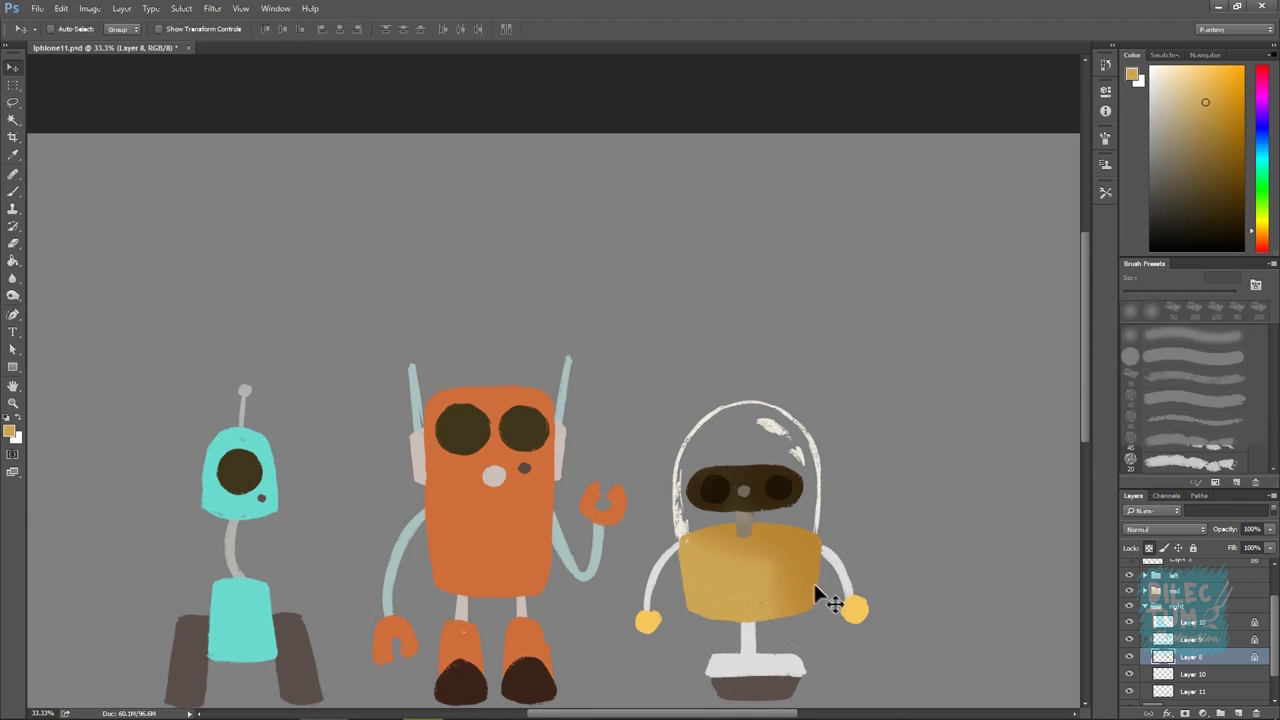
On a clipped layer, paint a dark orange band across the body top with a lighter stroke
drag(868, 546, 853, 533)
click(1238, 712)
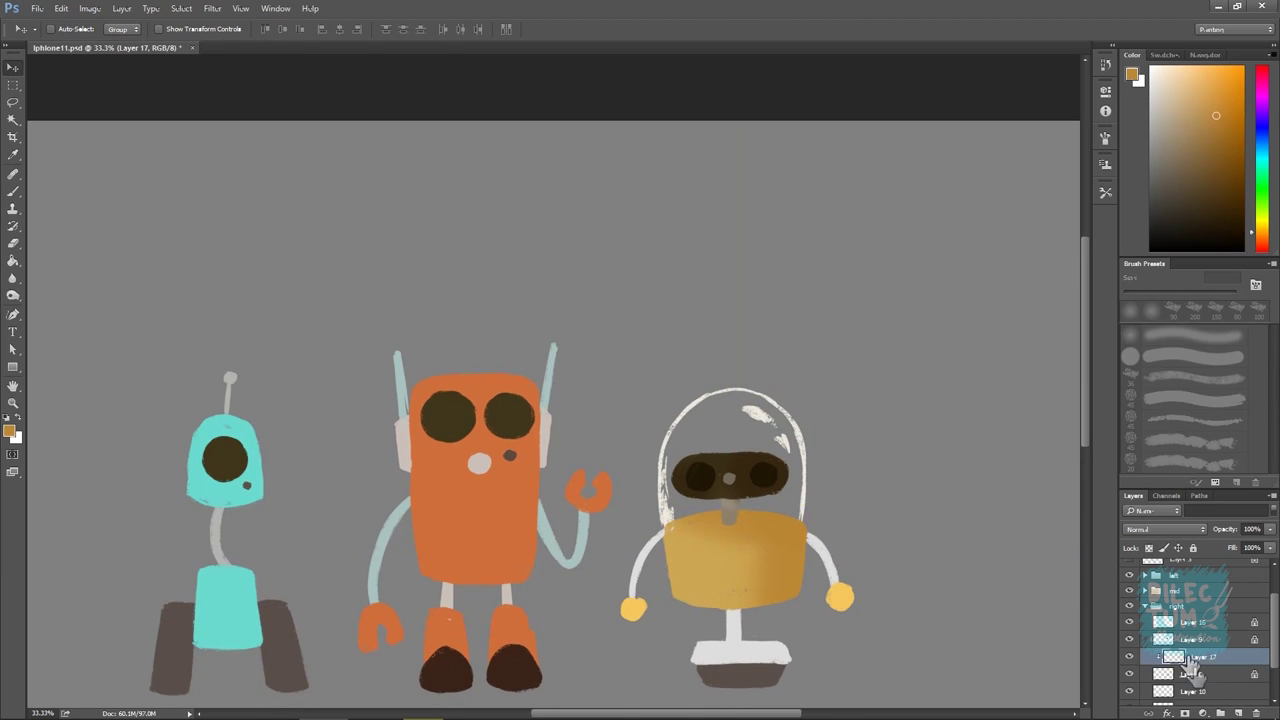
click(1232, 130)
drag(672, 522, 790, 525)
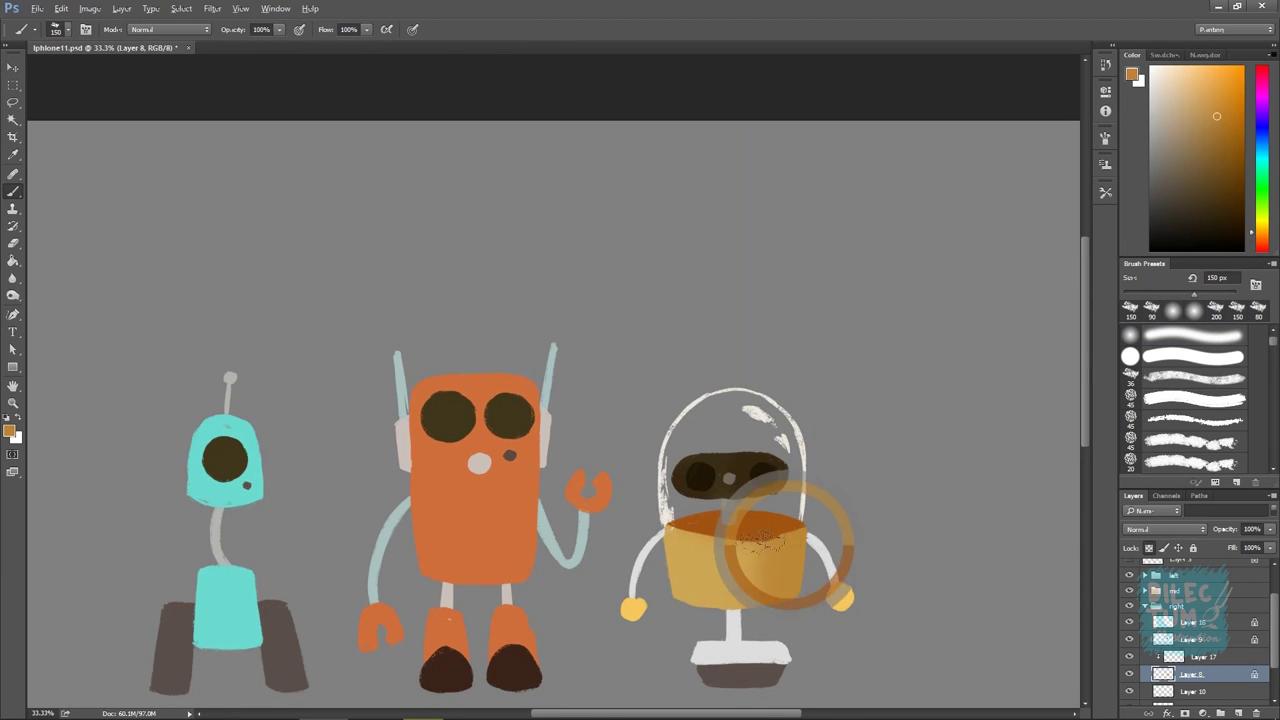
alt+click(768, 571)
drag(676, 540, 810, 536)
click(1130, 576)
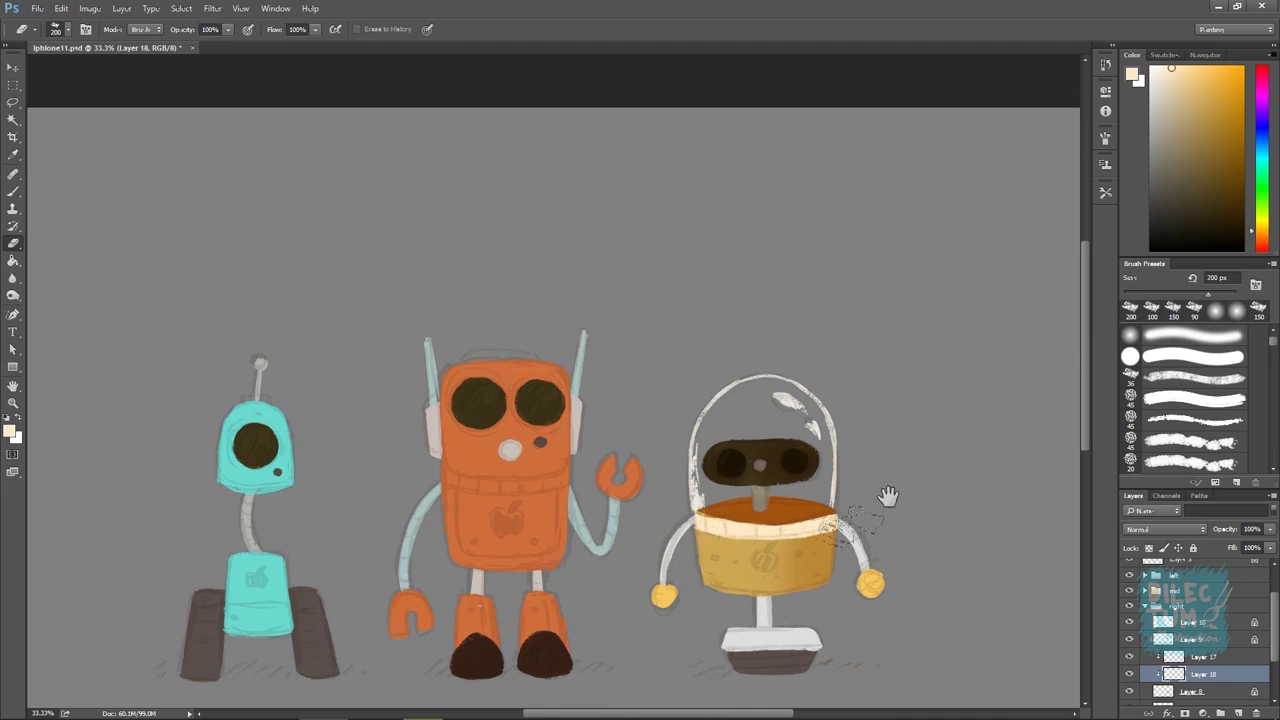
Paint a peach rim along the band and sample the body's light yellow on Layer 8
click(1189, 77)
drag(852, 462, 878, 460)
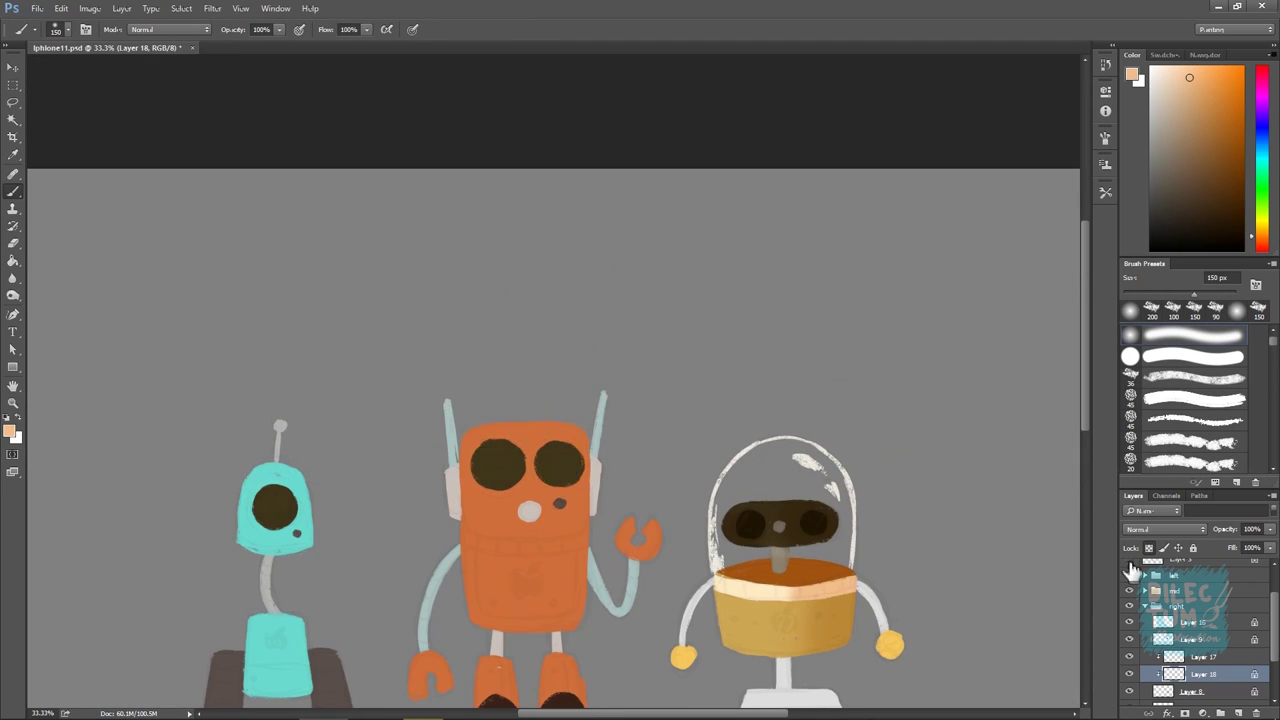
click(1190, 691)
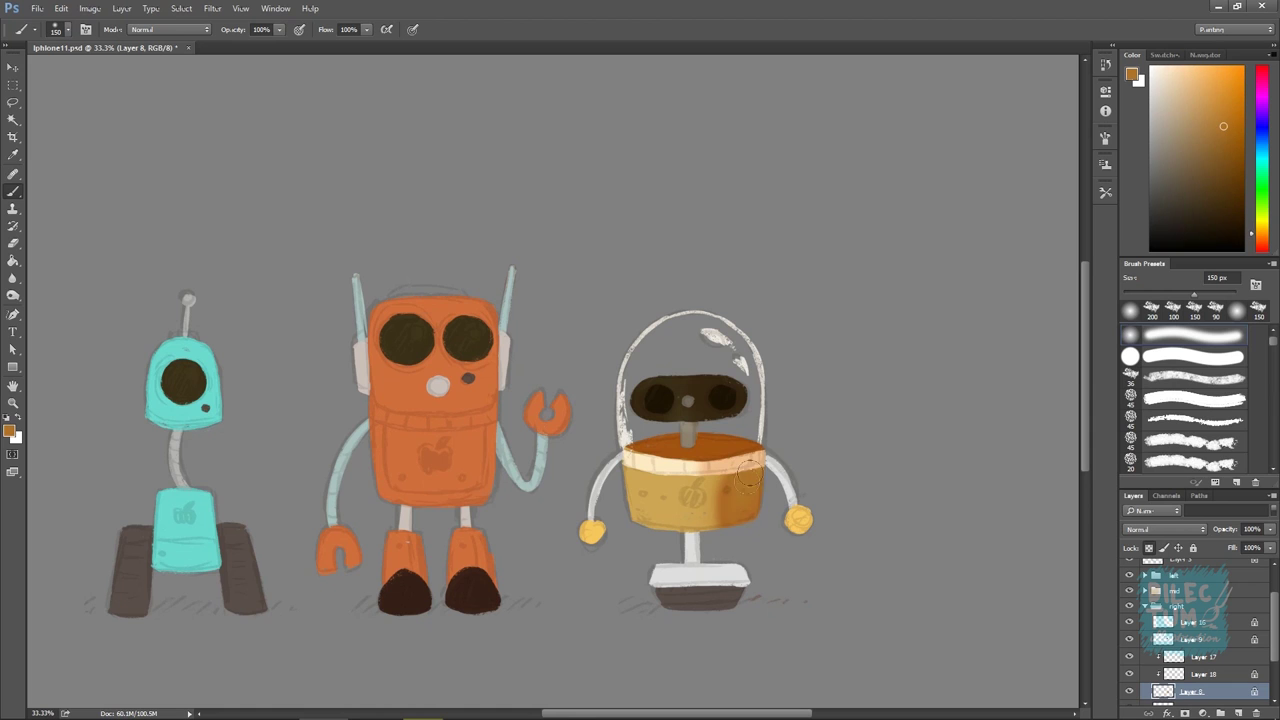
alt+click(765, 545)
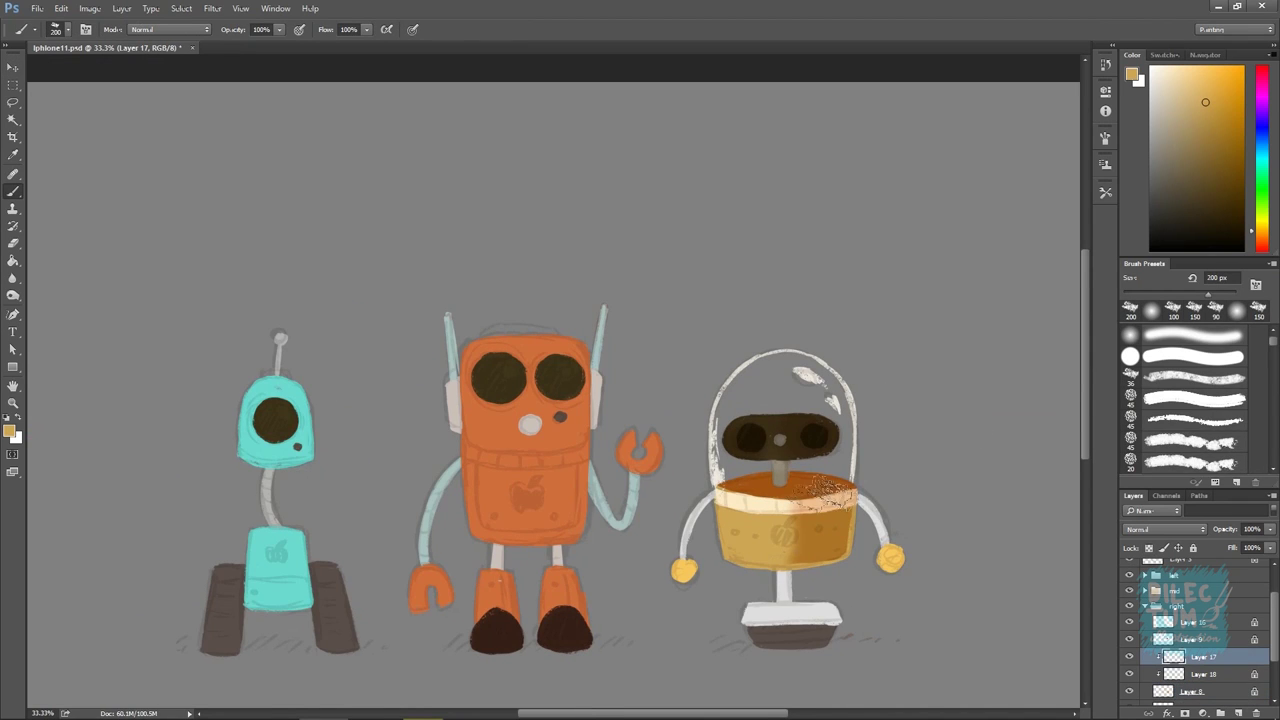
With a smaller brush, dab a cream apple emblem on the yellow body
alt+click(805, 462)
key(bracketleft)
key(bracketleft)
key(bracketleft)
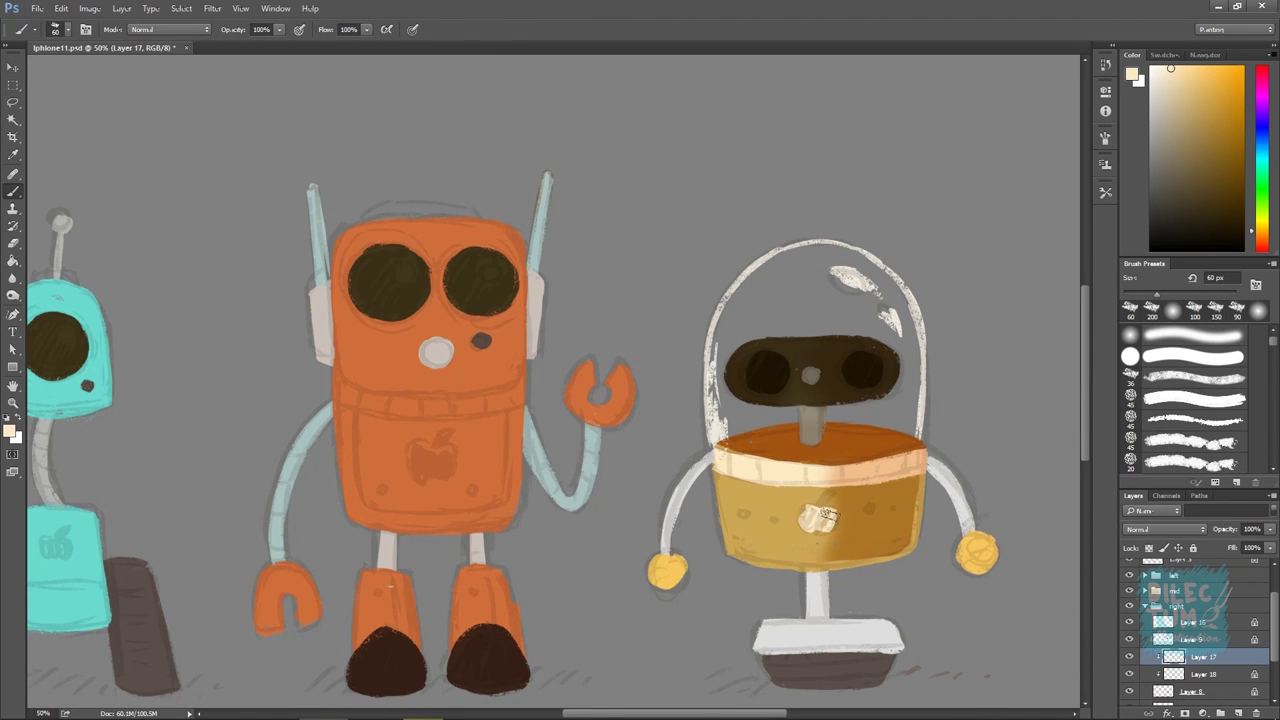
drag(820, 500, 826, 510)
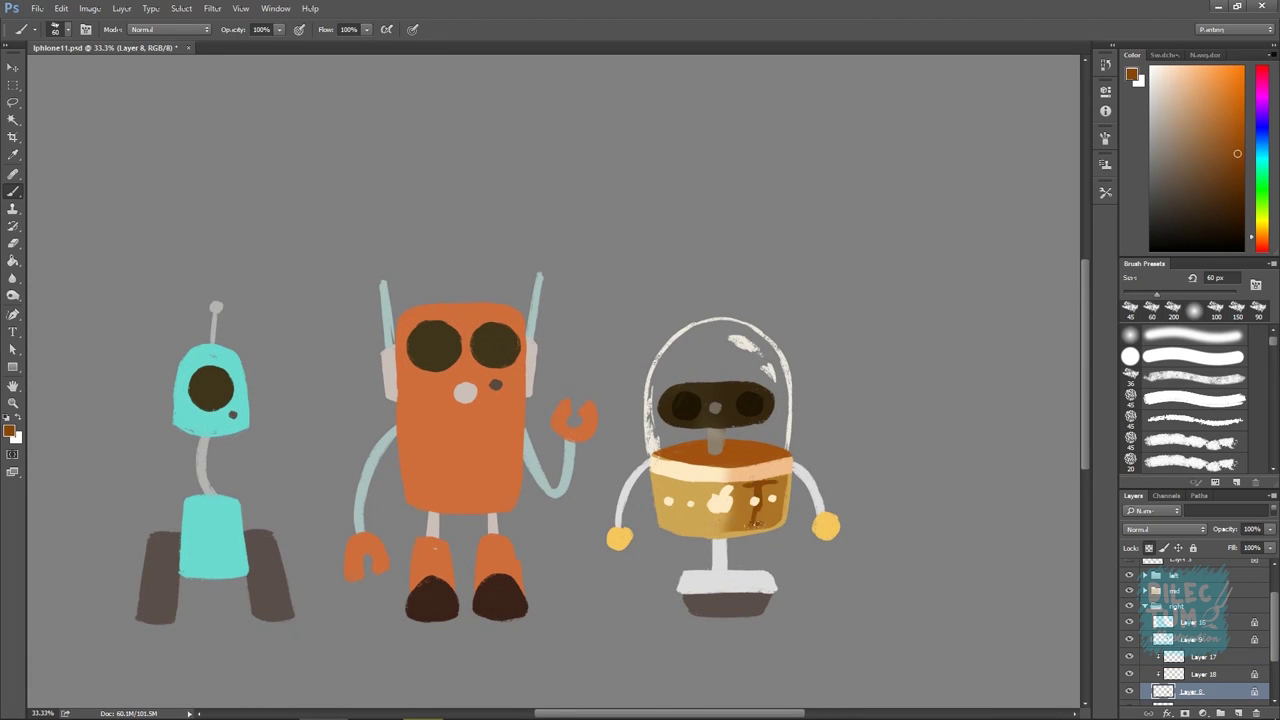
On shading Layer 17, dot dark brown spots and paint orange-brown stripes on the band
alt+click(880, 455)
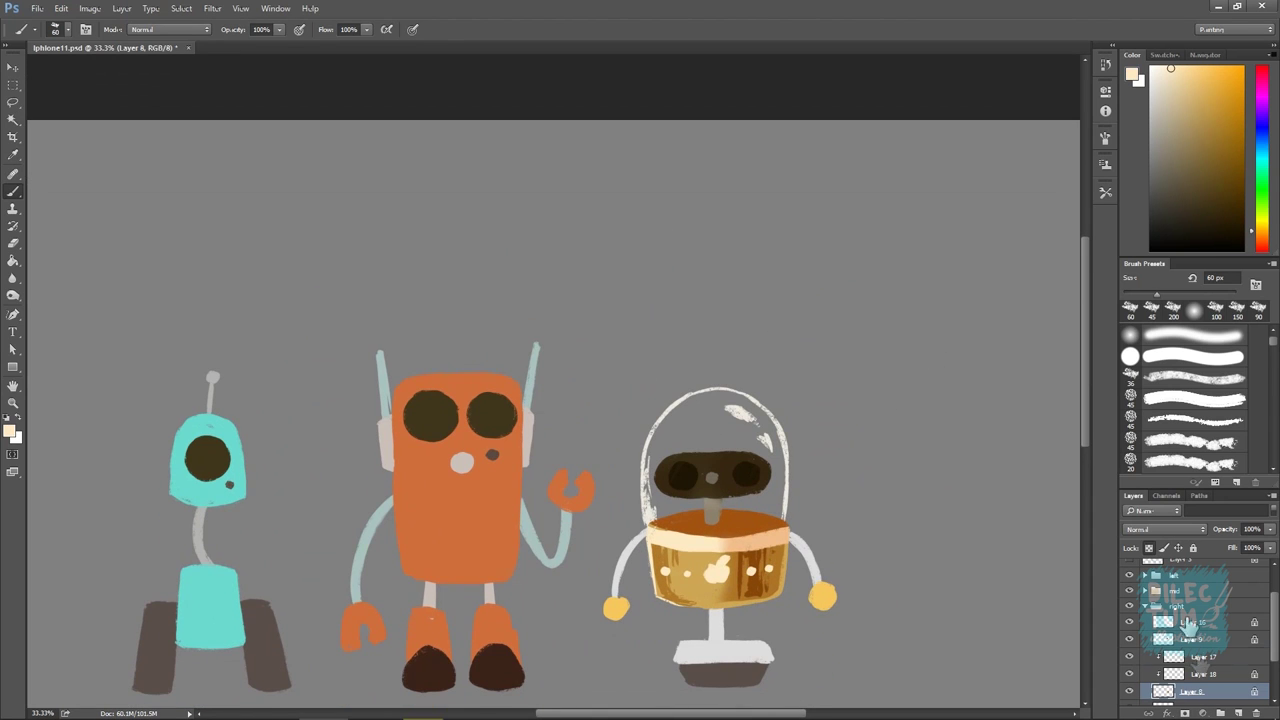
click(1195, 656)
alt+click(760, 465)
click(751, 569)
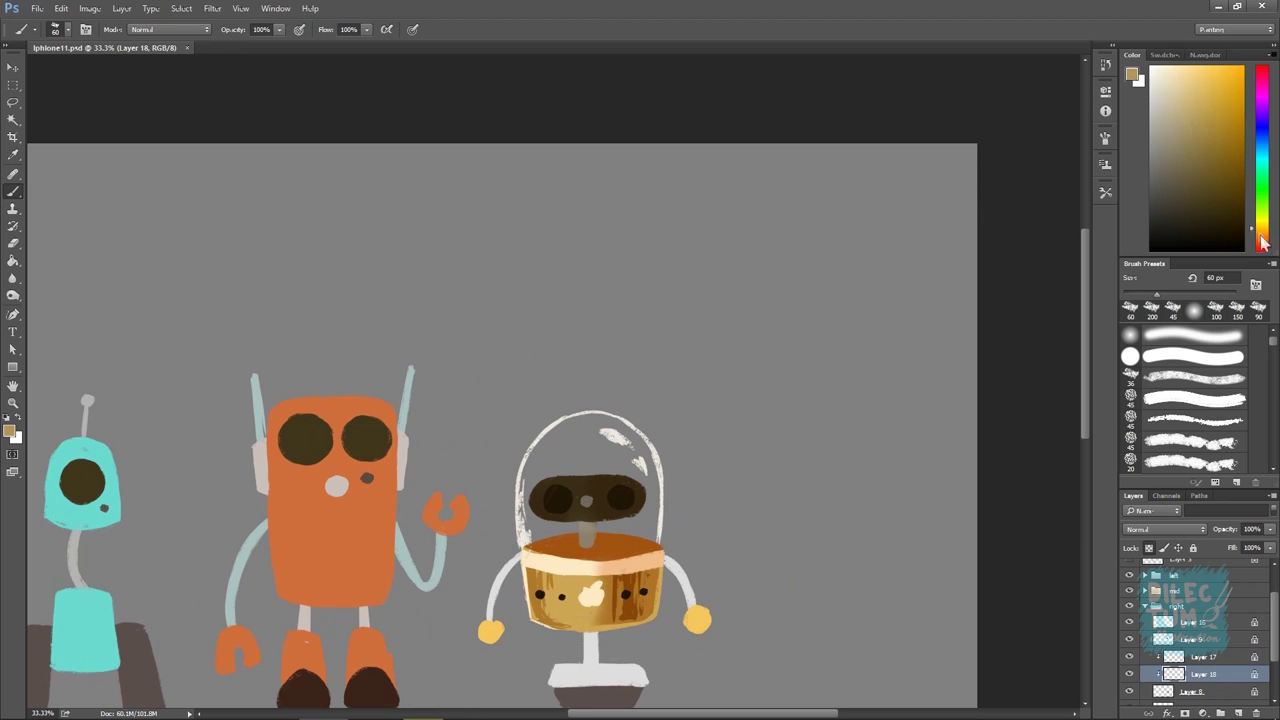
alt+click(537, 556)
drag(555, 556, 557, 574)
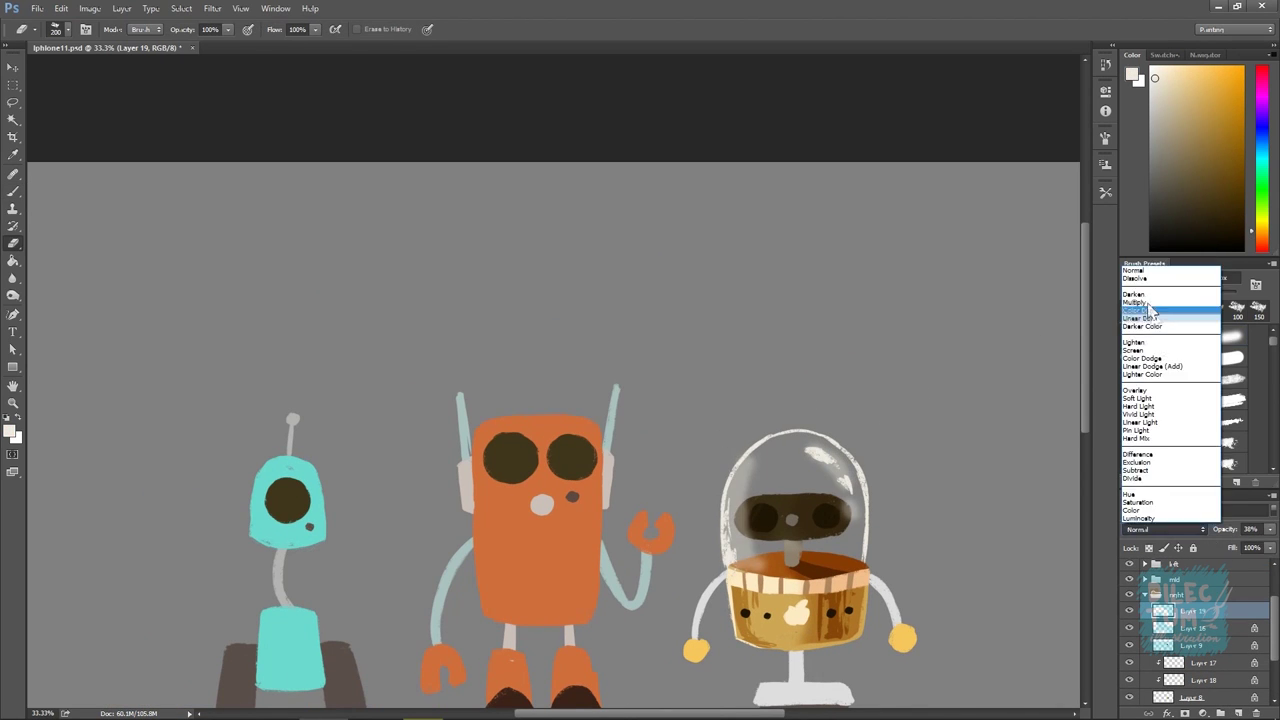
Set the glare layer to Screen, paint white helmet glare, and raise opacity to 85%
click(1134, 350)
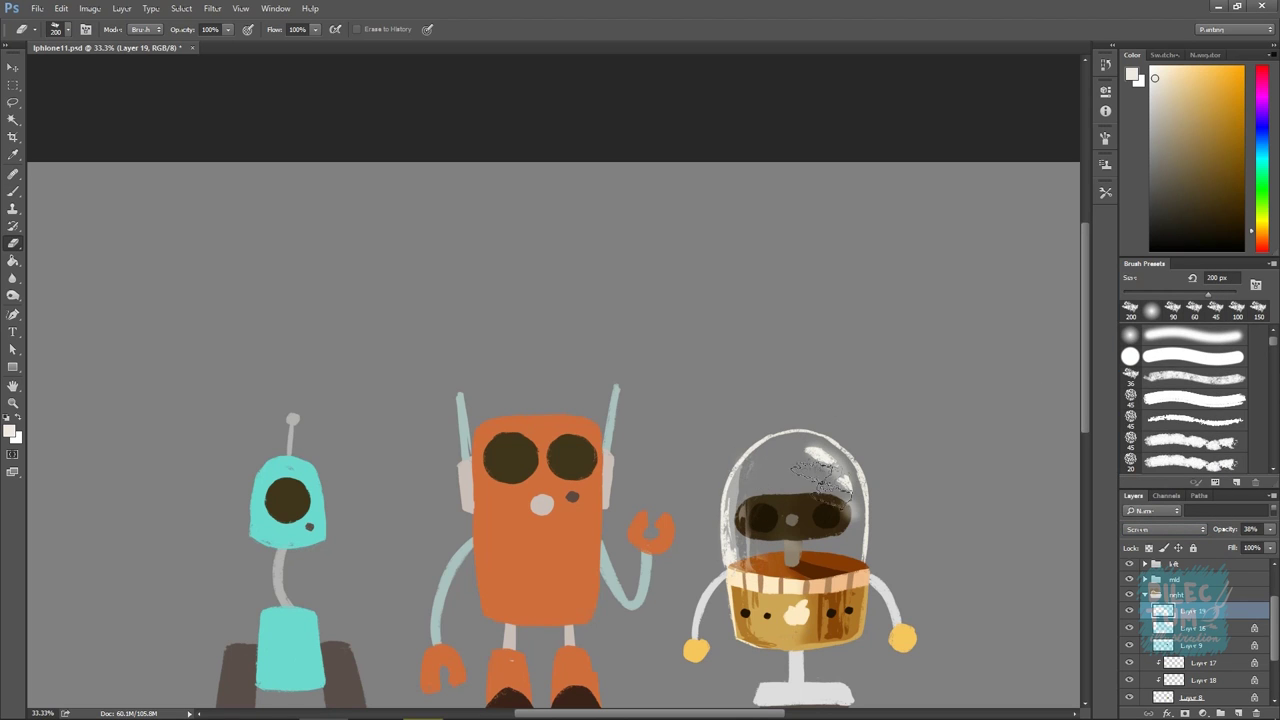
key(b)
drag(749, 520, 790, 440)
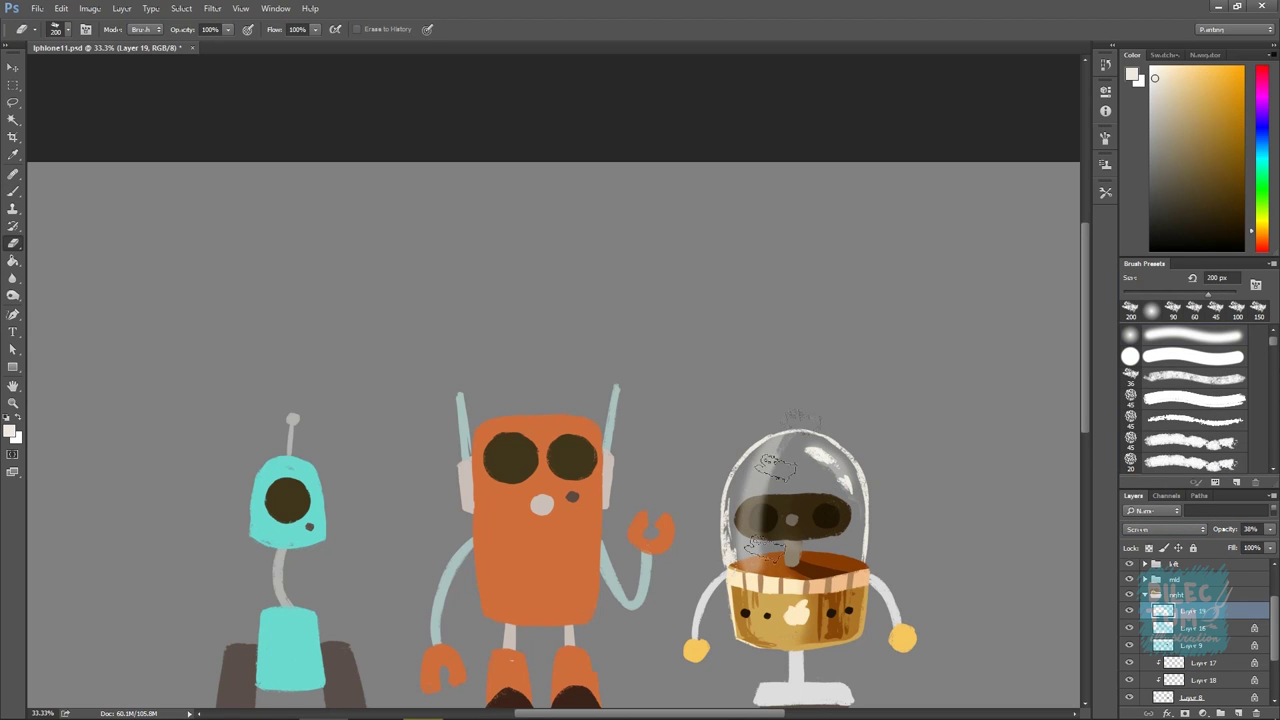
key(e)
drag(895, 606, 884, 614)
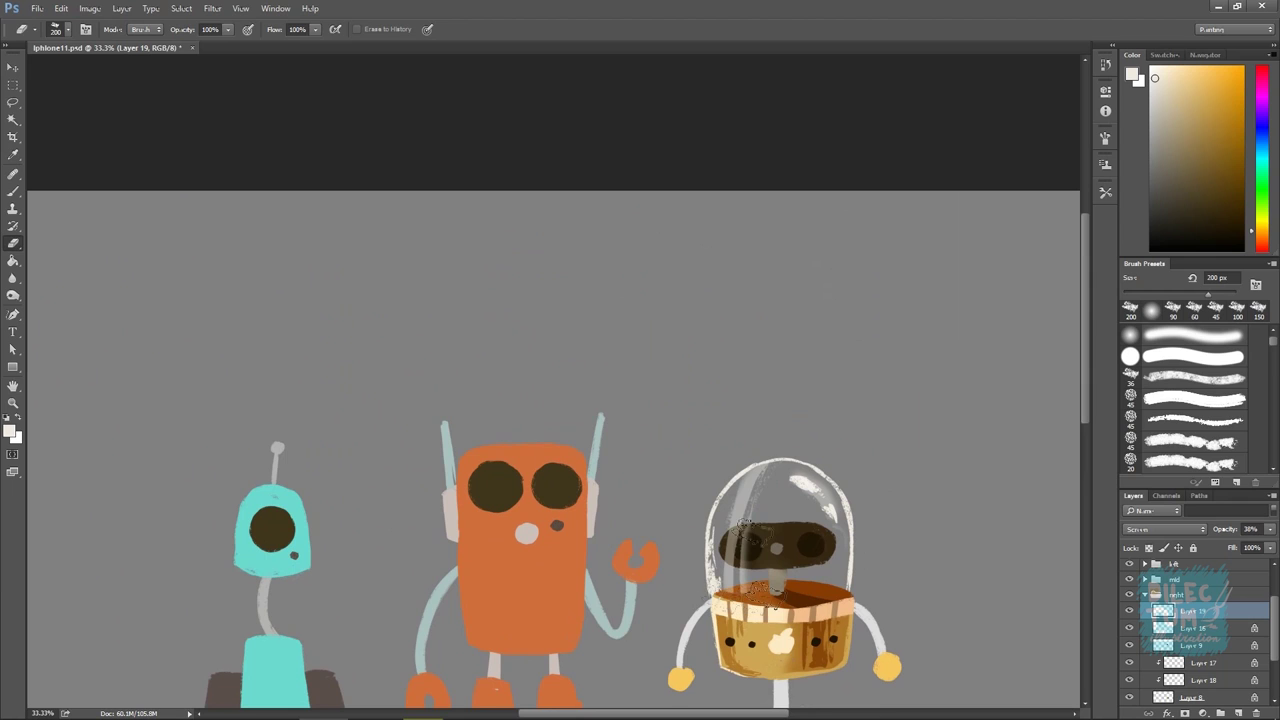
drag(1225, 528, 1260, 528)
drag(900, 600, 860, 591)
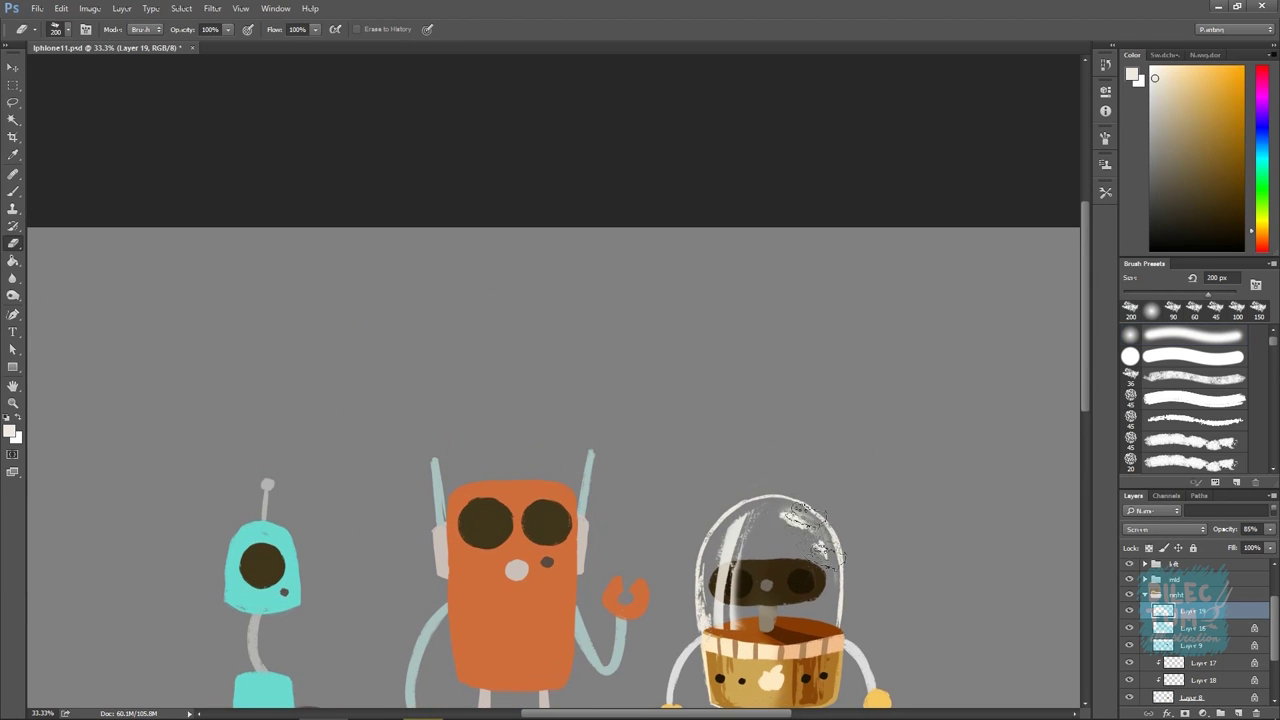
On Layer 10, erase the old helmet glare and visor highlights
click(1129, 645)
scroll(1140, 650, down, 2)
click(1140, 658)
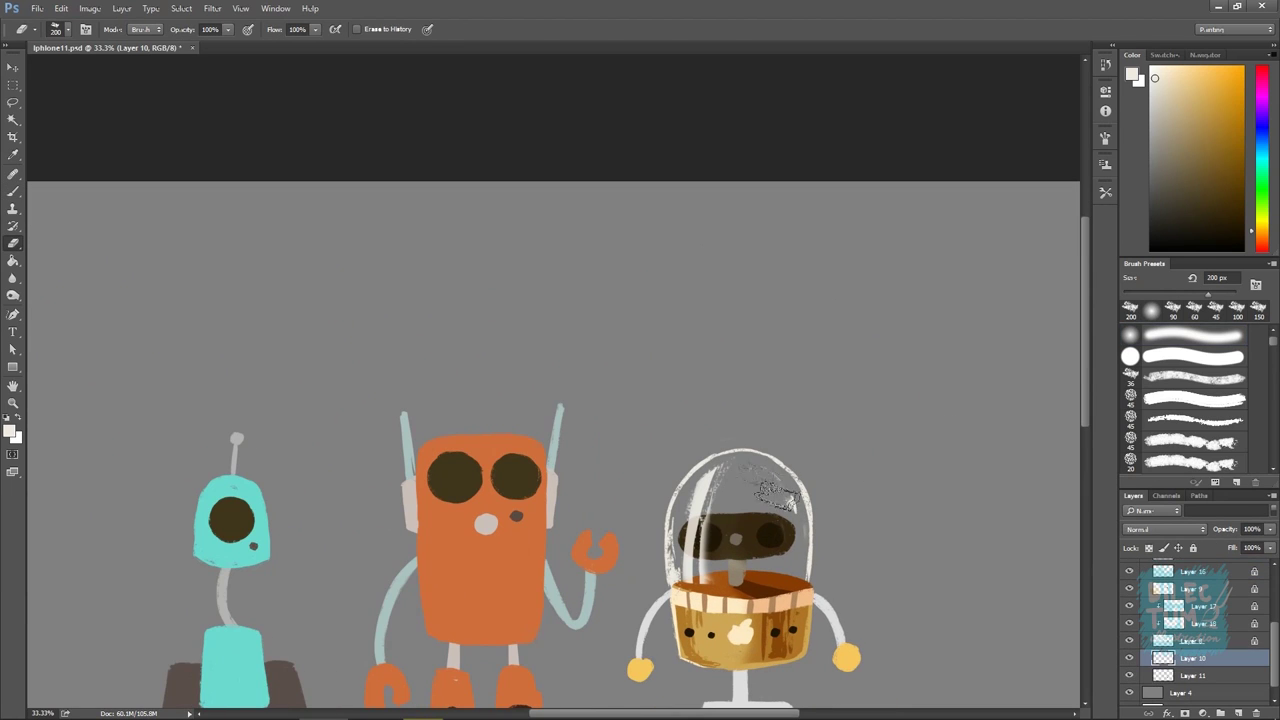
key(b)
key(e)
ctrl+click(720, 470)
drag(720, 470, 685, 560)
drag(720, 460, 705, 575)
On Screen Layer 19, brighten the helmet's left edge white and erase strokes over the visor
ctrl+click(722, 470)
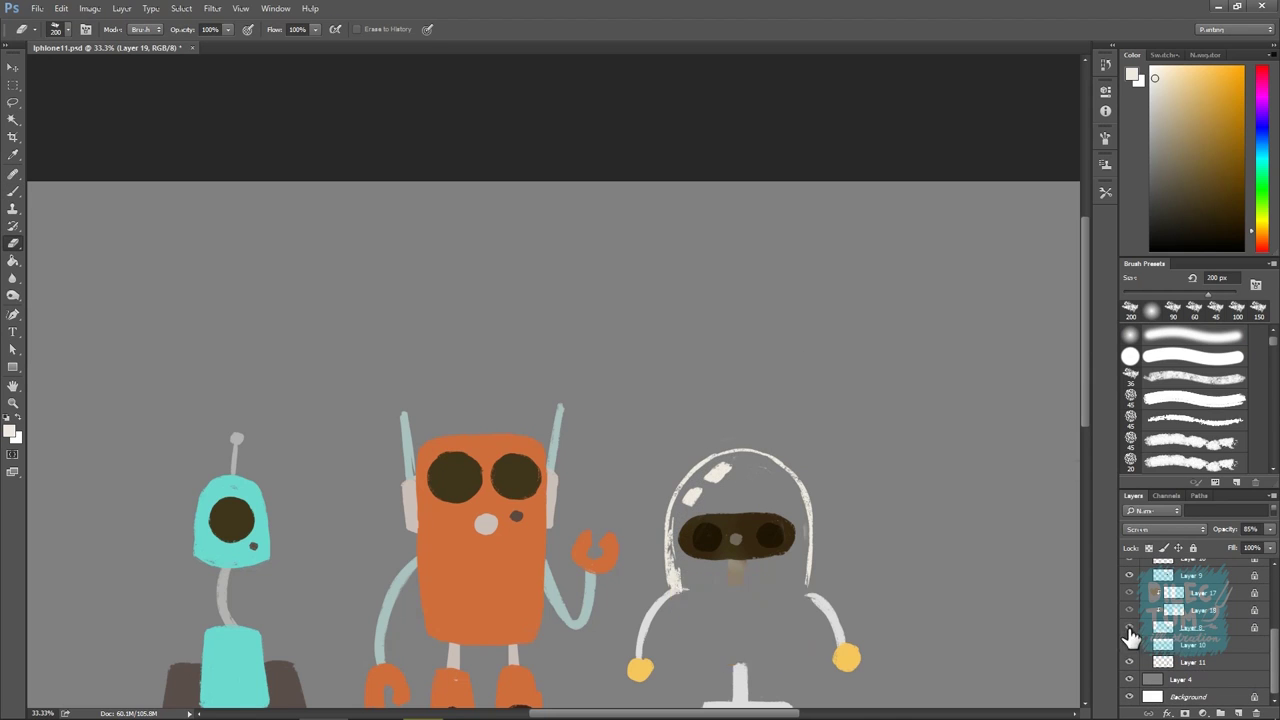
ctrl+click(722, 470)
key(b)
mouse_move(705, 460)
mouse_down()
mouse_move(684, 507)
mouse_move(778, 535)
mouse_up()
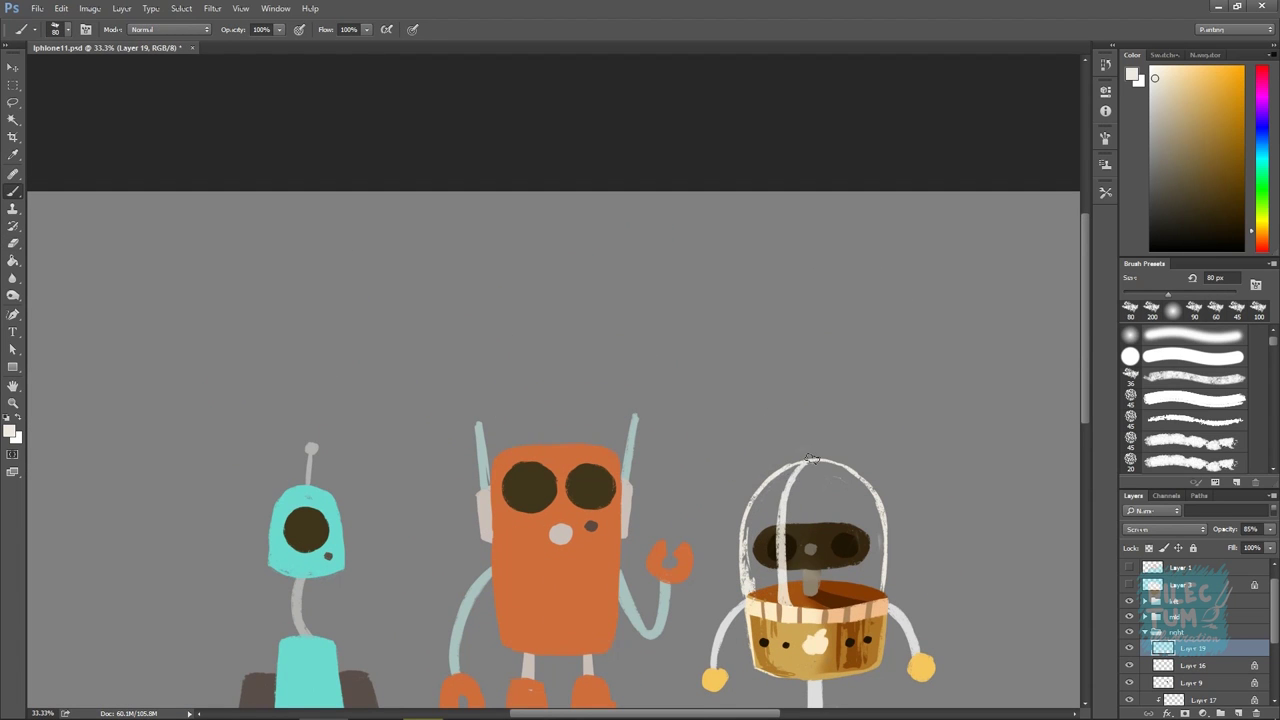
key(e)
mouse_move(764, 533)
mouse_down()
mouse_move(780, 512)
mouse_move(831, 550)
mouse_up()
Enlarge the brush and pick near-black on the visor layer (Layer 16)
key(b)
key(bracketright)
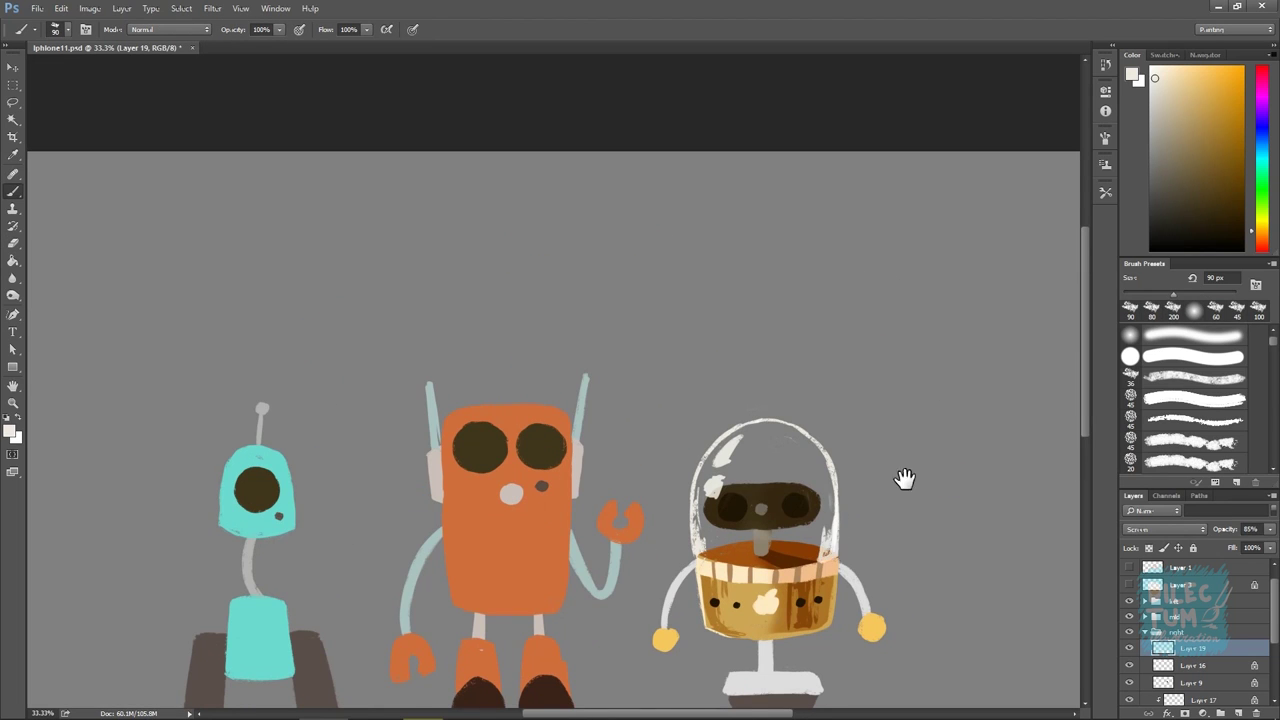
drag(904, 479, 894, 502)
click(1190, 665)
click(1228, 231)
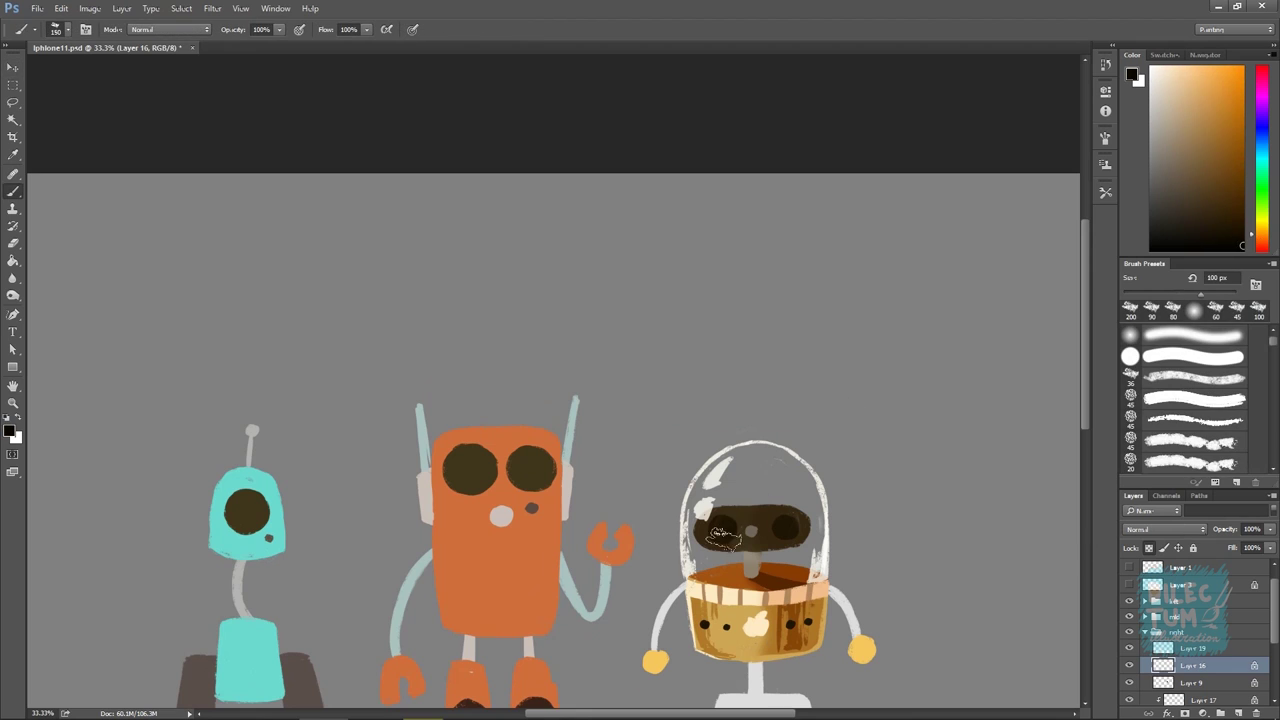
Pick light and stronger cyan for the eyes on Layer 9, zoomed on the yellow robot's face
scroll(722, 537, up, 1)
alt+click(718, 446)
alt+click(697, 507)
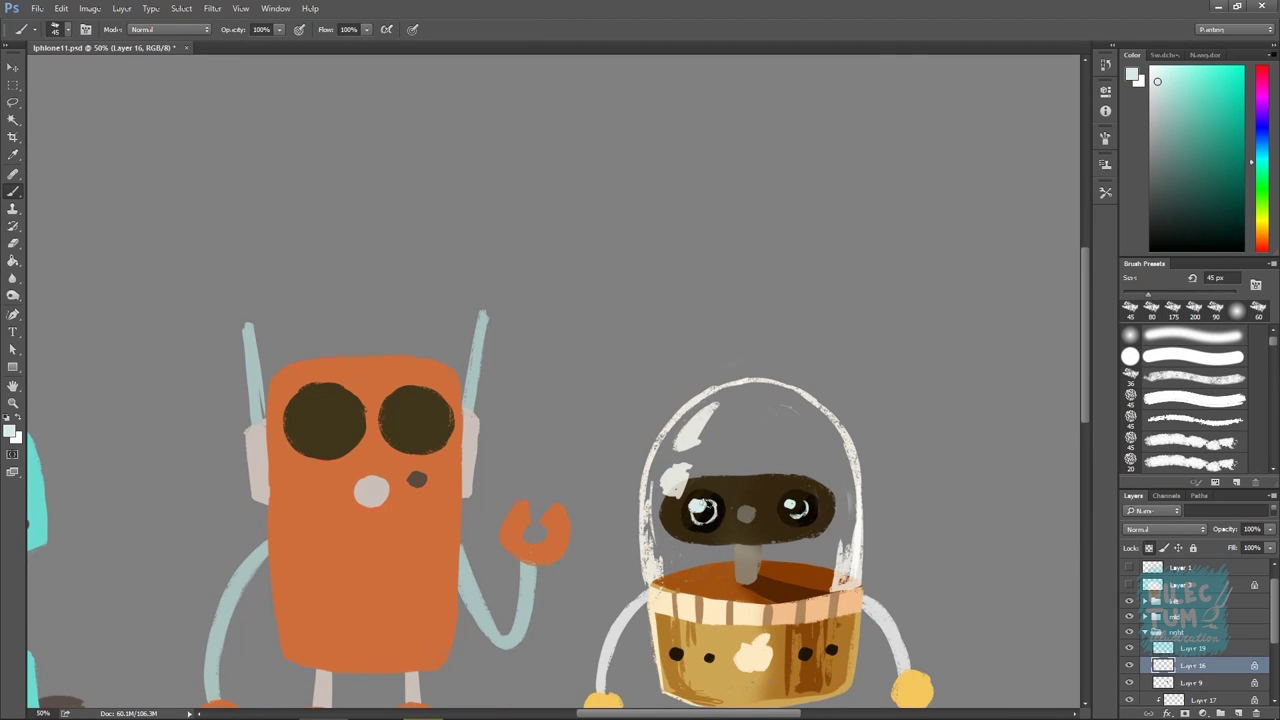
scroll(793, 500, down, 1)
click(1175, 85)
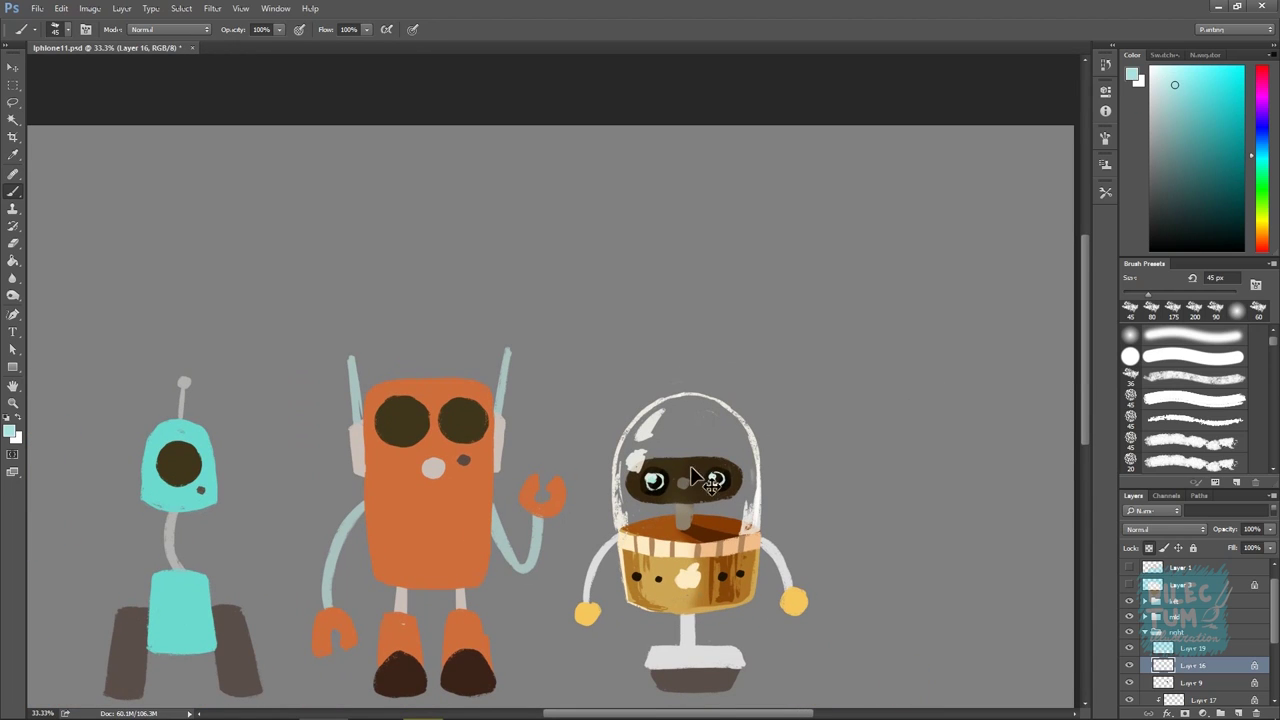
click(1165, 683)
key(ctrl+plus)
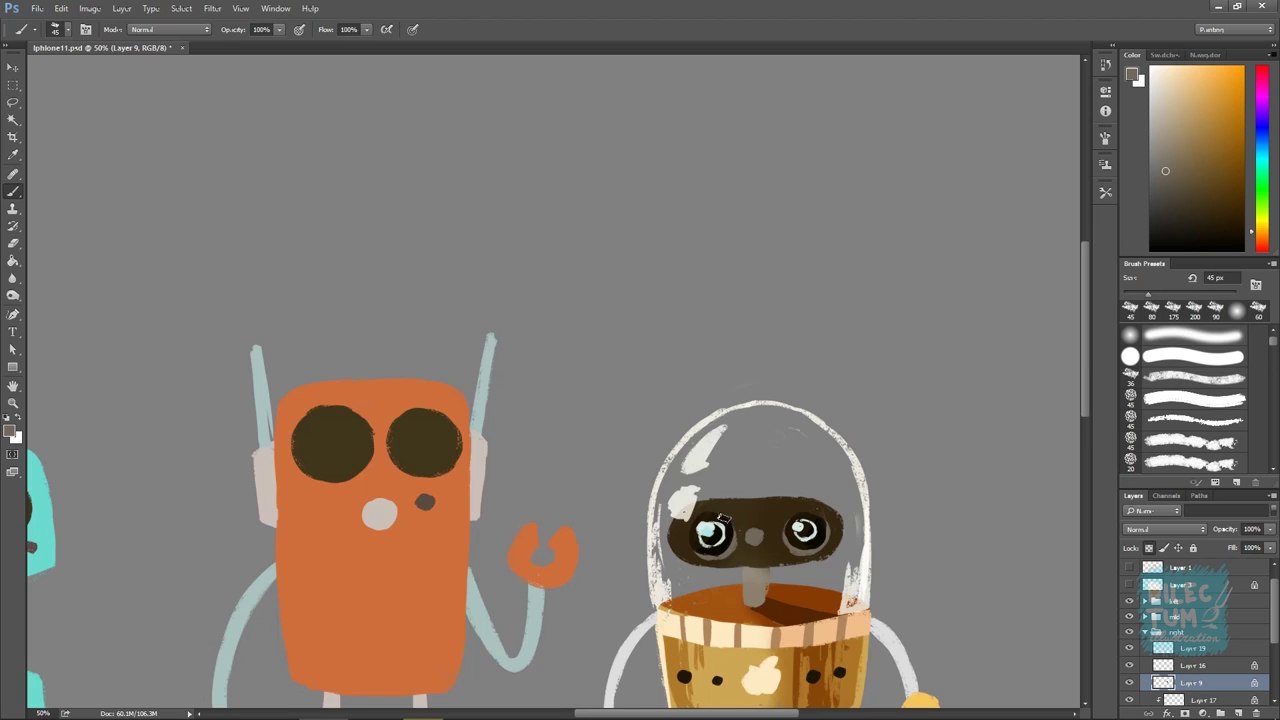
drag(729, 537, 790, 402)
Sample the visor's dark brown and a lighter brownish-grey, checking all three robots
alt+click(898, 396)
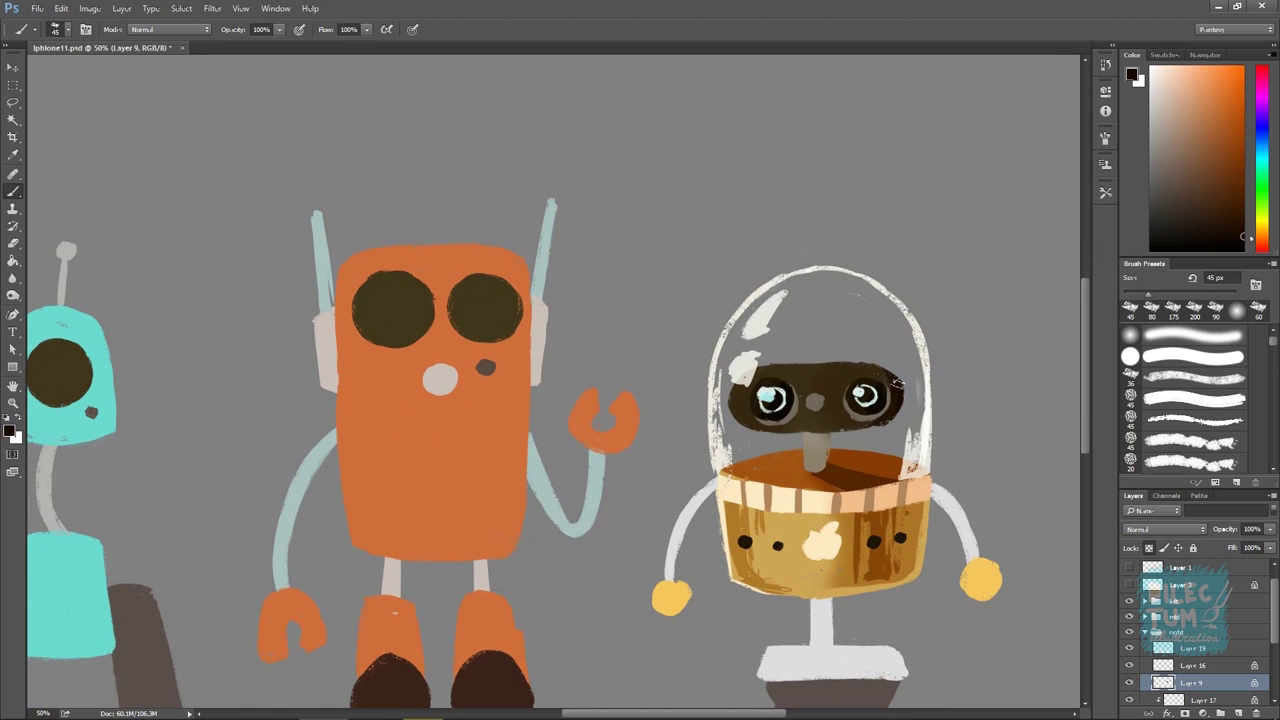
drag(955, 371, 1026, 368)
alt+click(862, 371)
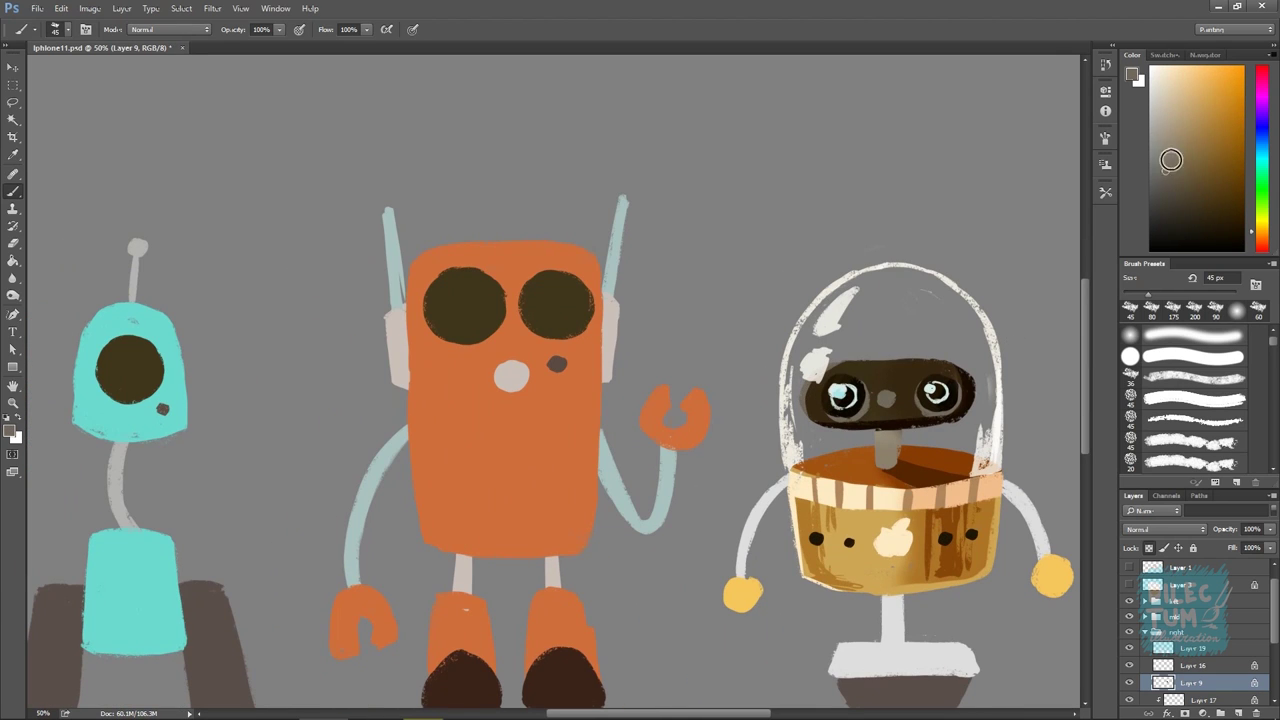
key(ctrl+minus)
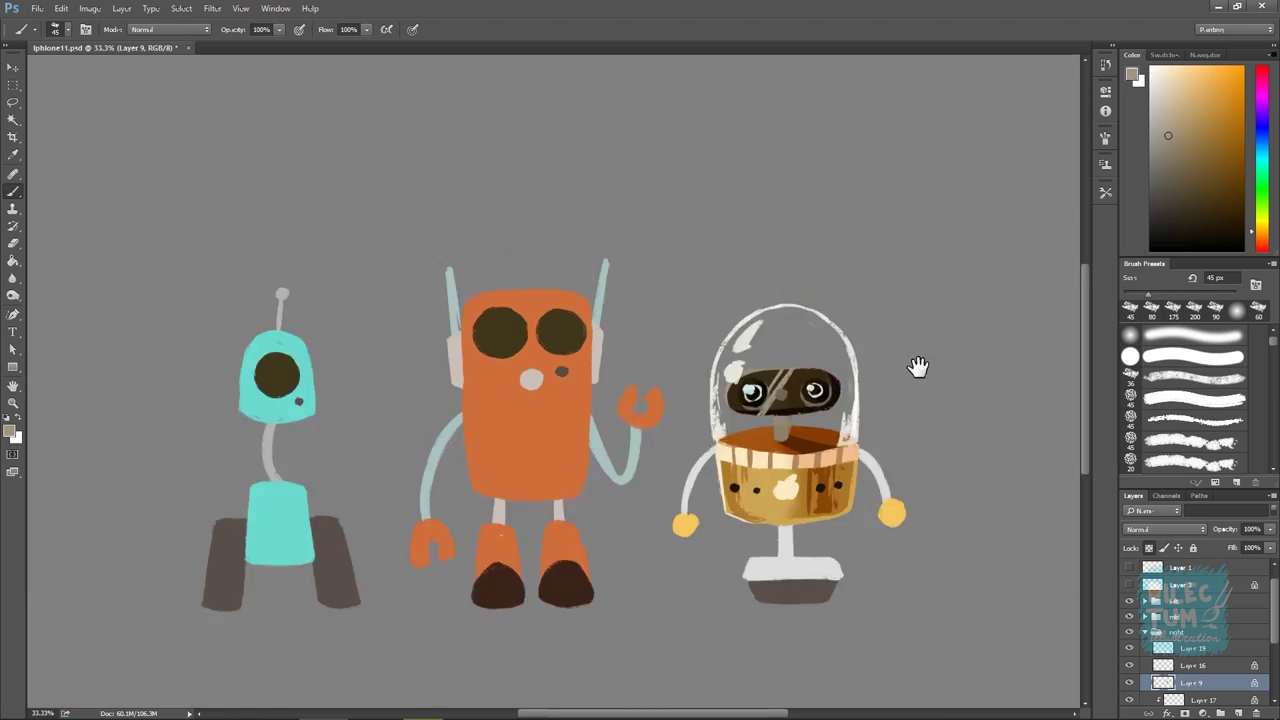
key(ctrl+minus)
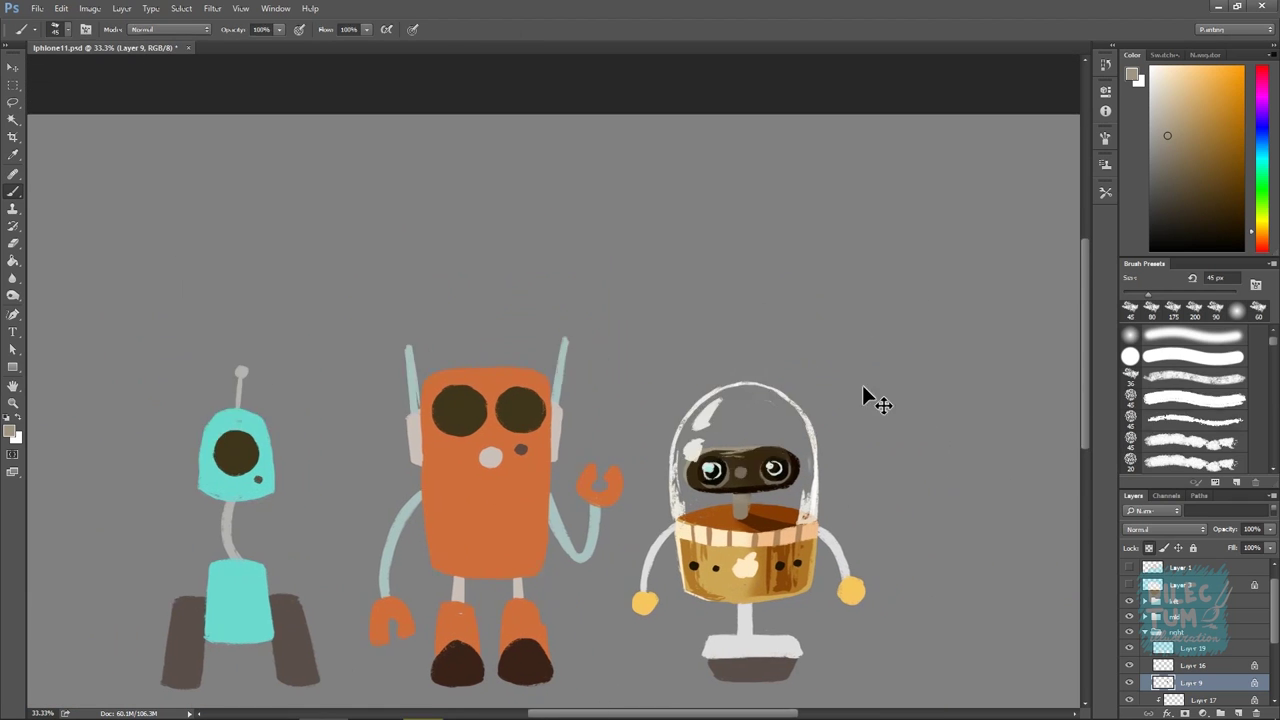
key(ctrl+plus)
key(ctrl+plus)
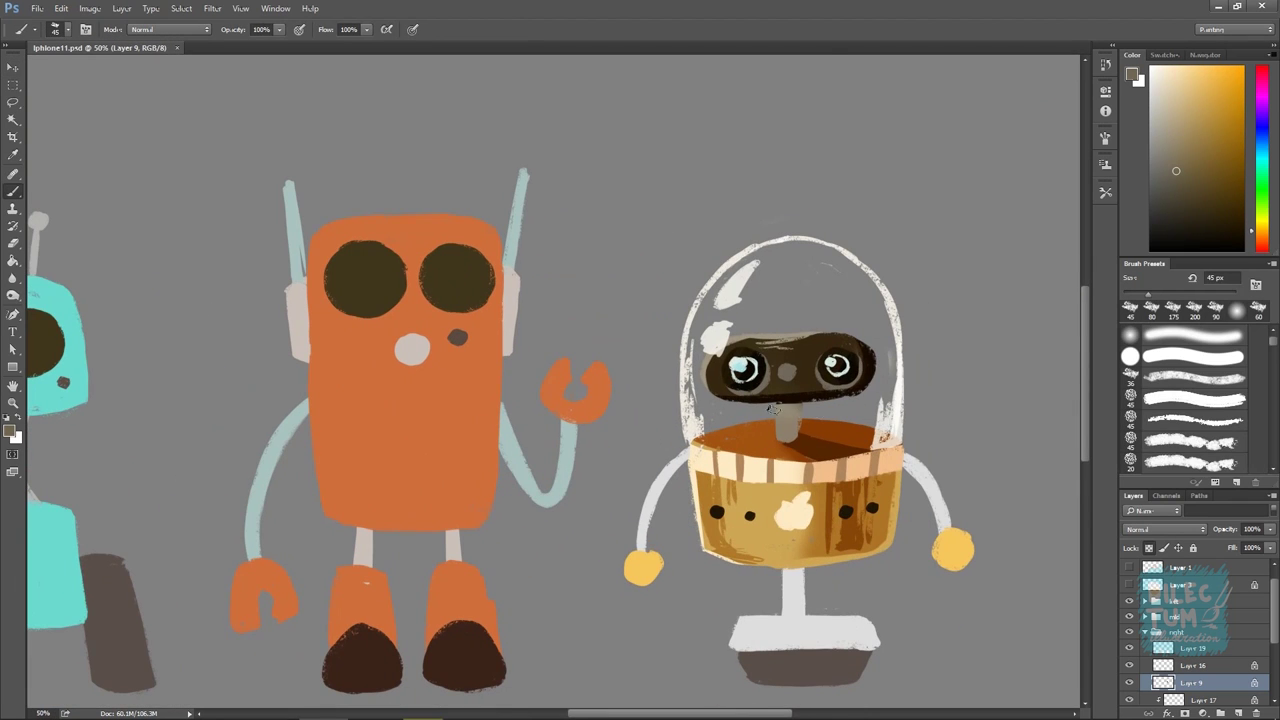
drag(944, 335, 936, 381)
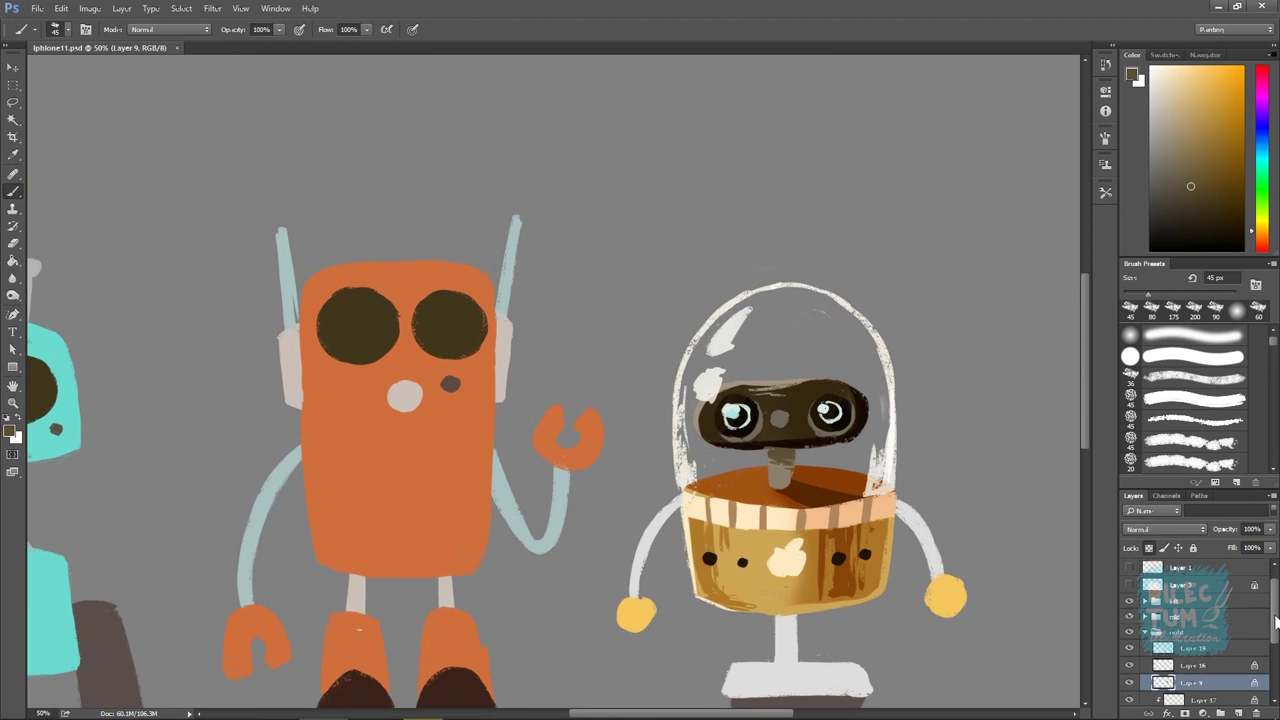
Select the yellow body layer (Layer 8) and sample the robot's darker orange
drag(1190, 658, 1172, 623)
drag(783, 567, 846, 477)
alt+click(944, 467)
mouse_move(855, 521)
mouse_down()
mouse_move(880, 470)
mouse_move(999, 436)
mouse_up()
Sample light peach and darker brown from the yellow robot's belly, zoomed in close
alt+click(900, 456)
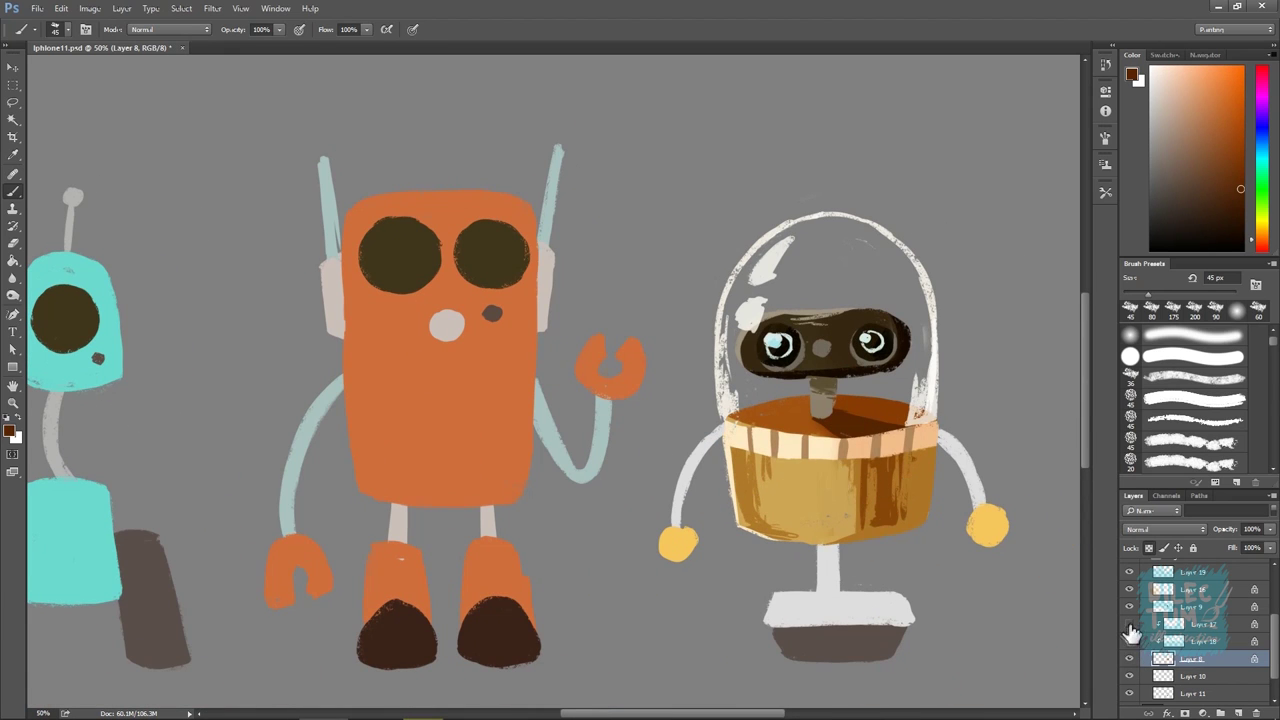
alt+click(828, 488)
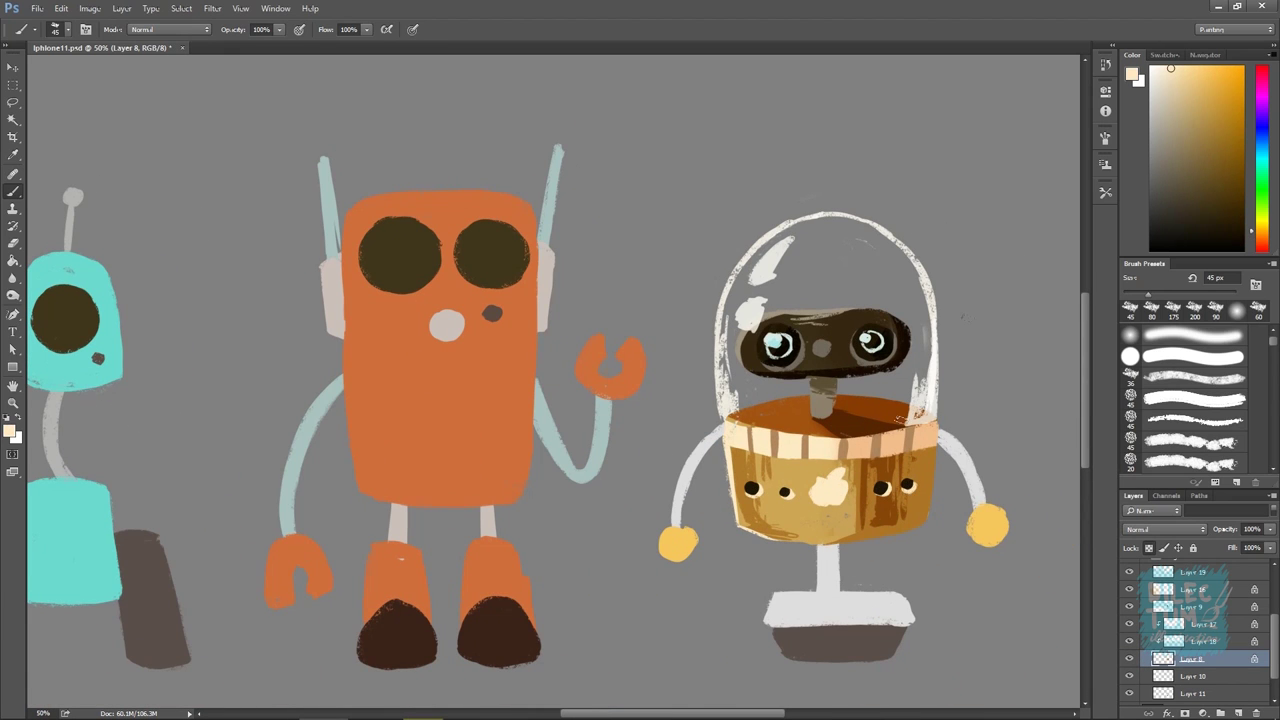
drag(828, 488, 708, 568)
scroll(708, 568, up, 1)
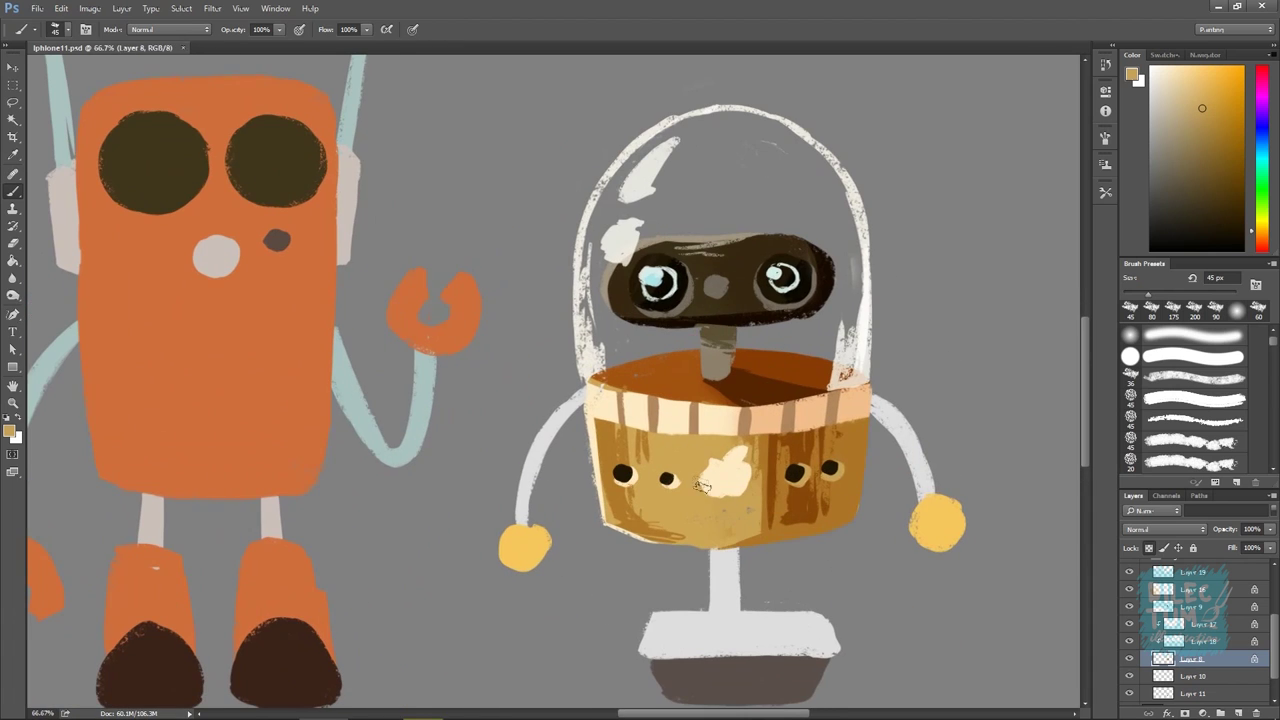
ctrl+click(706, 489)
alt+click(785, 505)
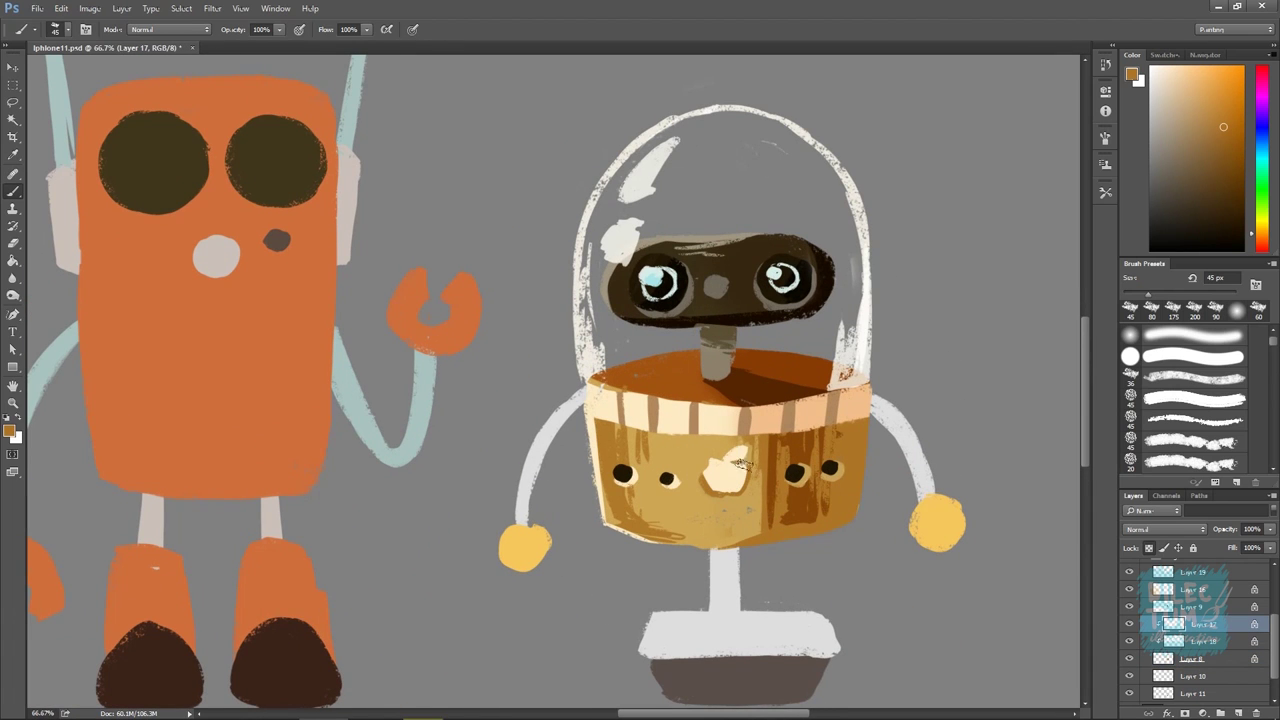
scroll(916, 295, down, 1)
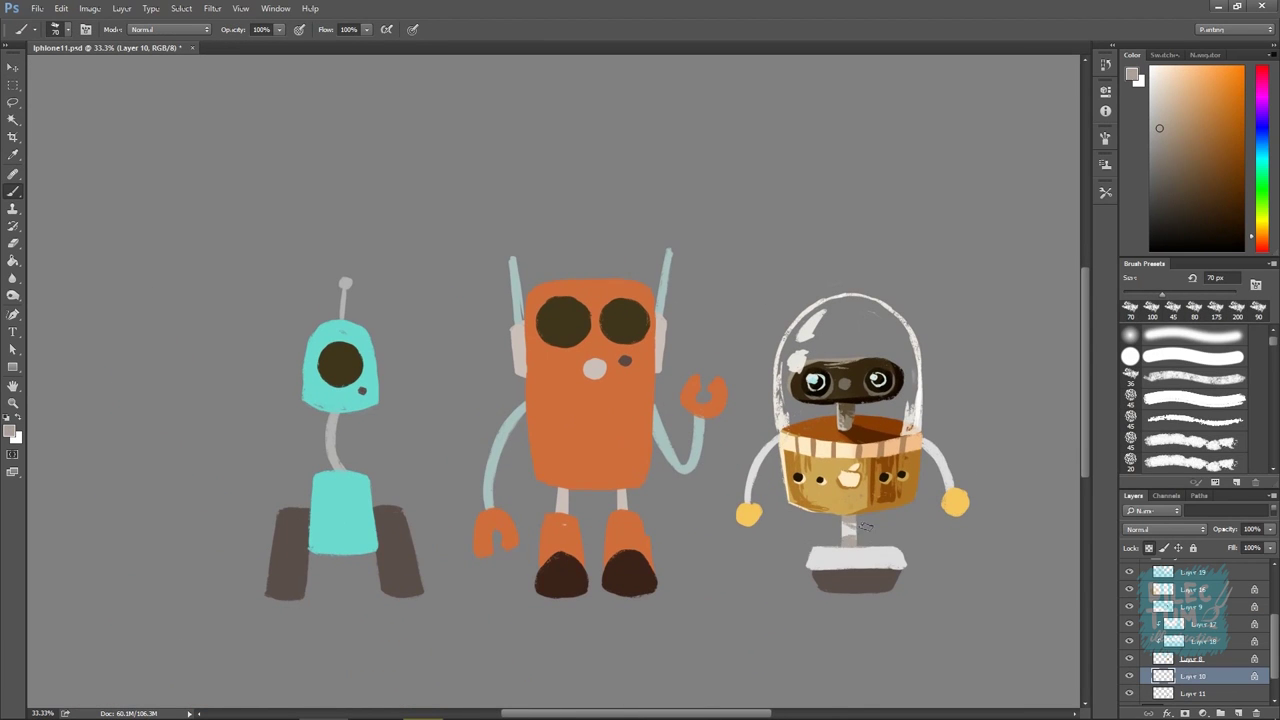
Darken the bottom of the yellow robot's base with an orange-brown stroke
alt+click(852, 515)
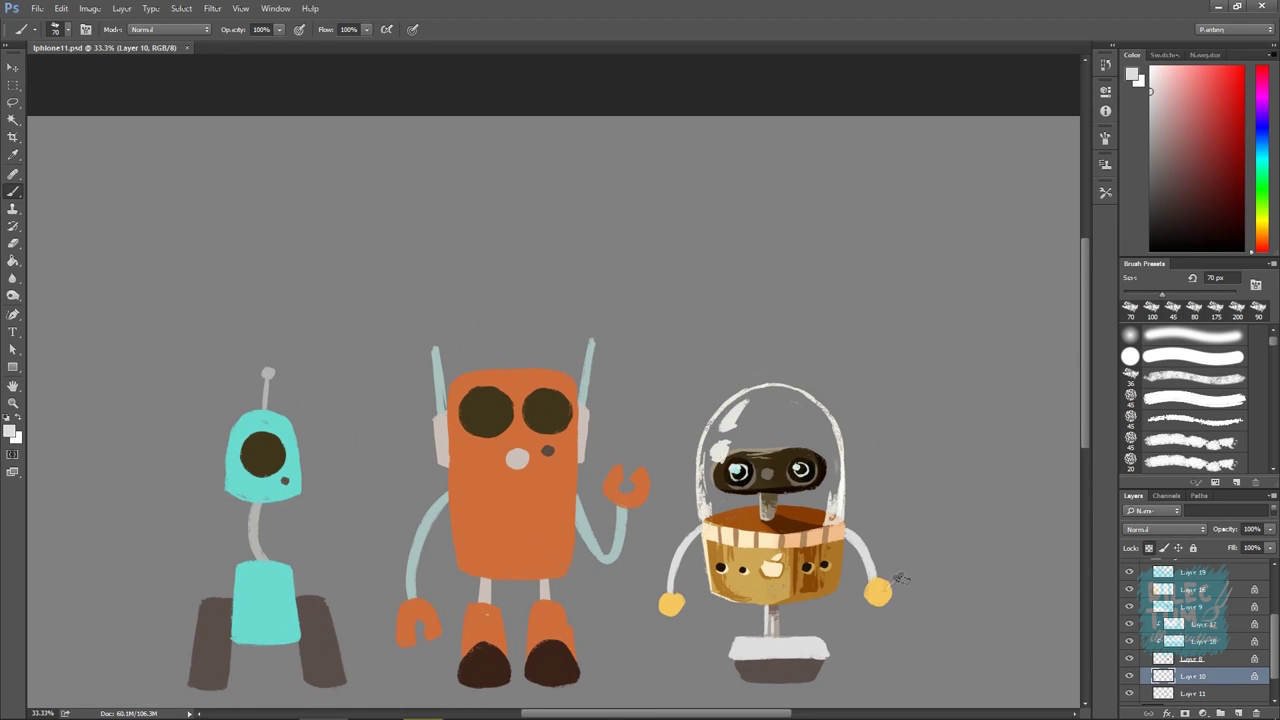
click(1229, 99)
drag(1262, 250, 1262, 240)
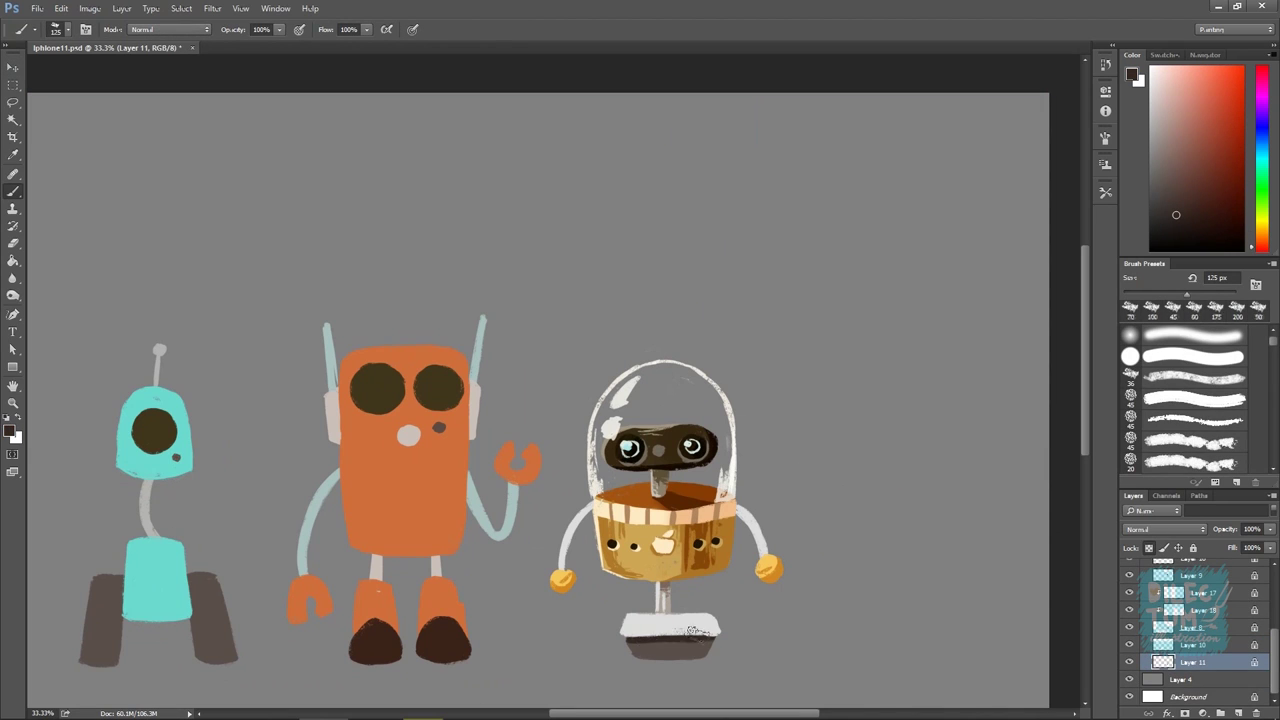
drag(635, 652, 712, 652)
alt+click(667, 641)
alt+click(667, 641)
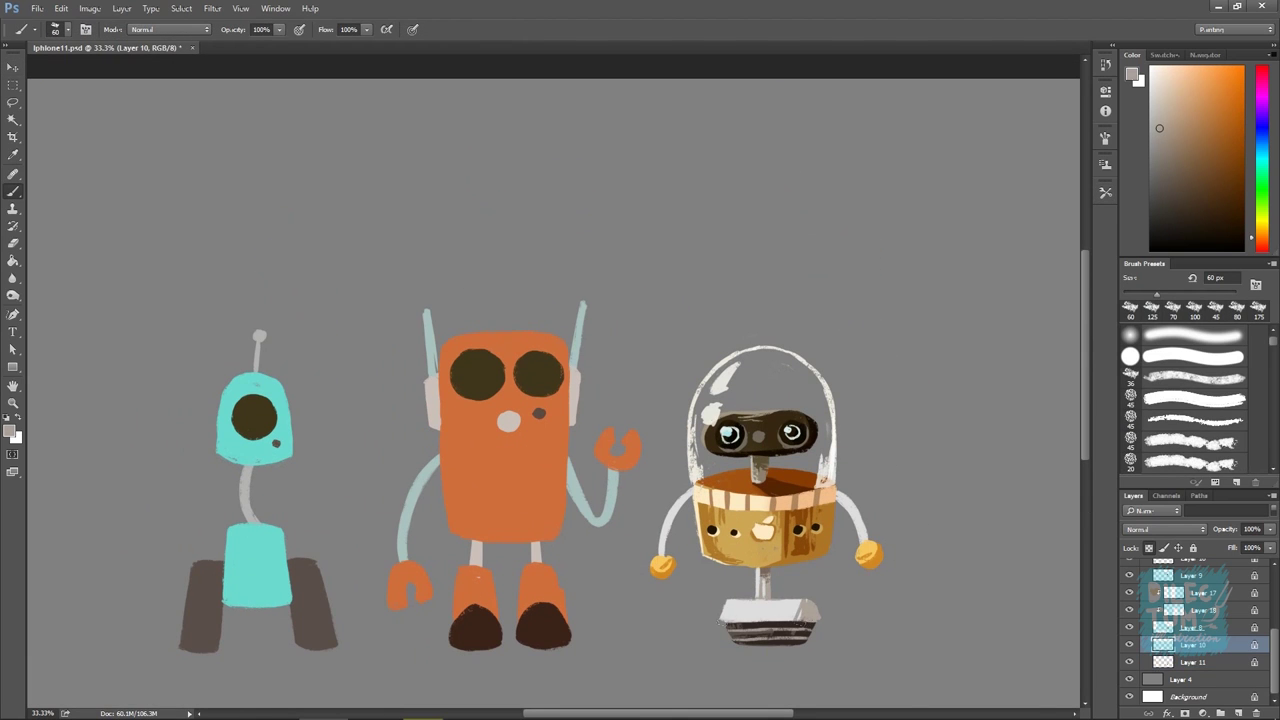
scroll(790, 604, up, 2)
alt+click(767, 651)
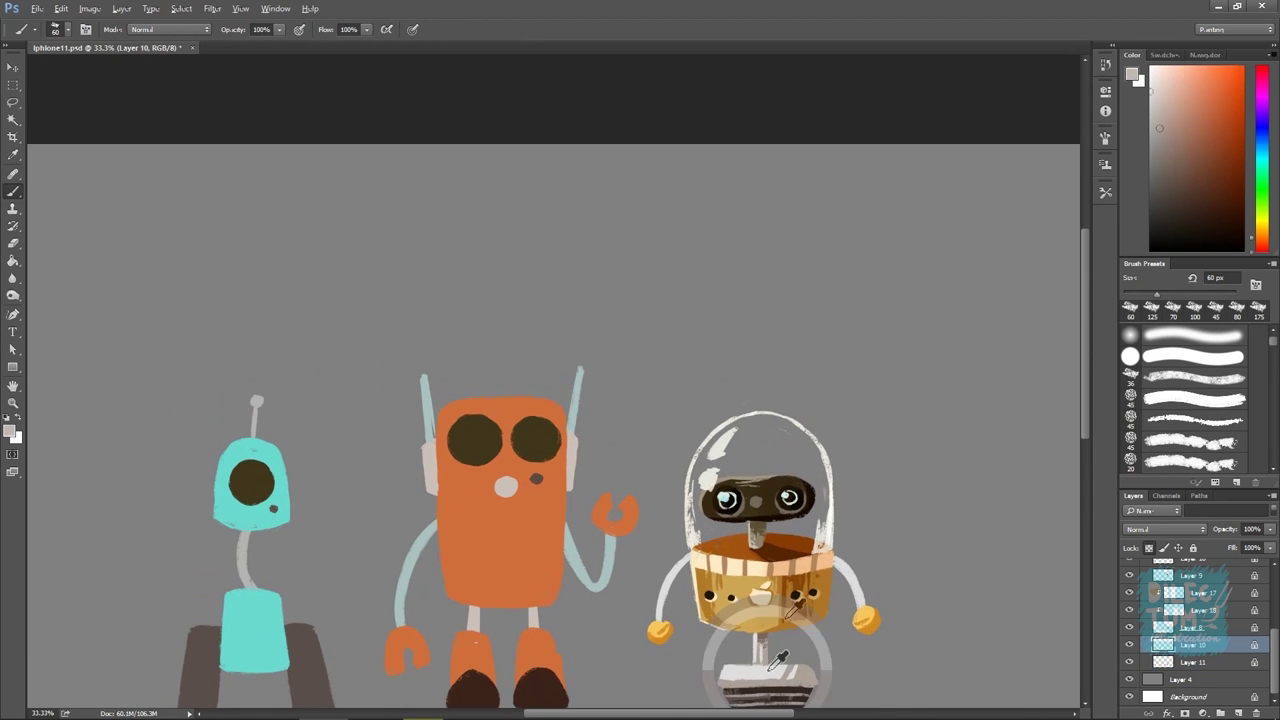
Paint dark stripes along both of the yellow robot's arms with a larger brush
click(1177, 662)
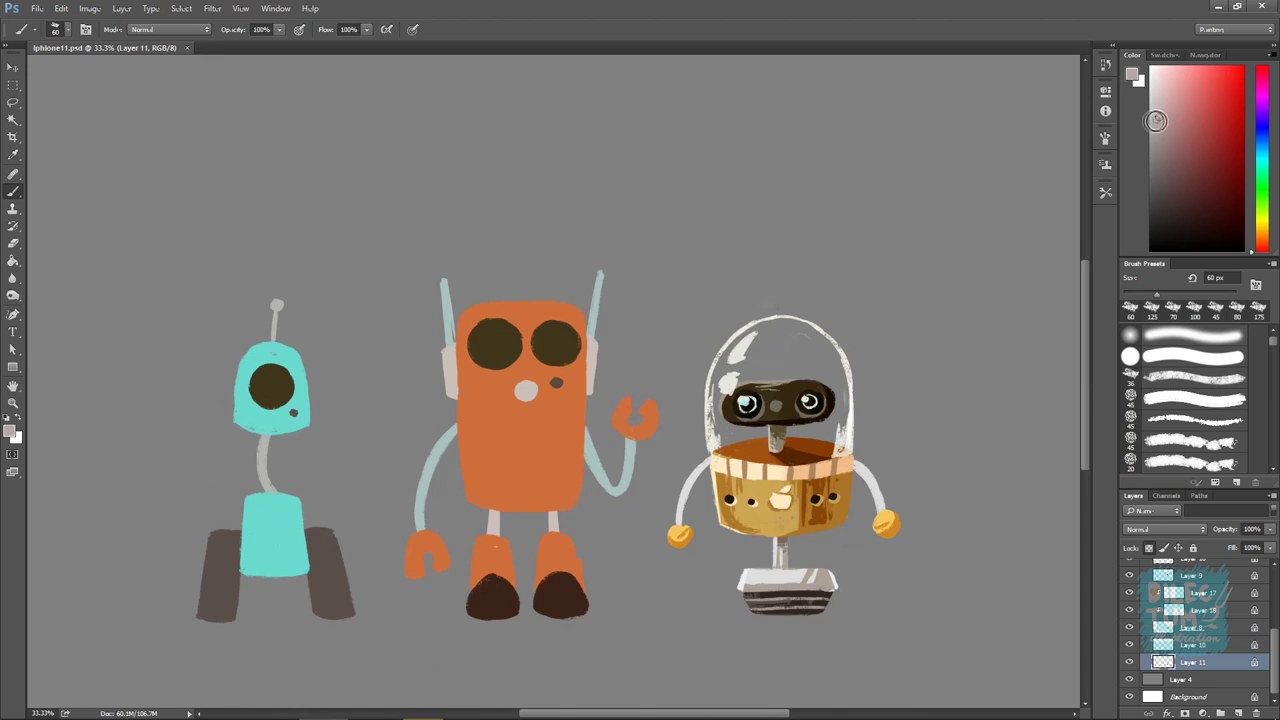
alt+click(857, 472)
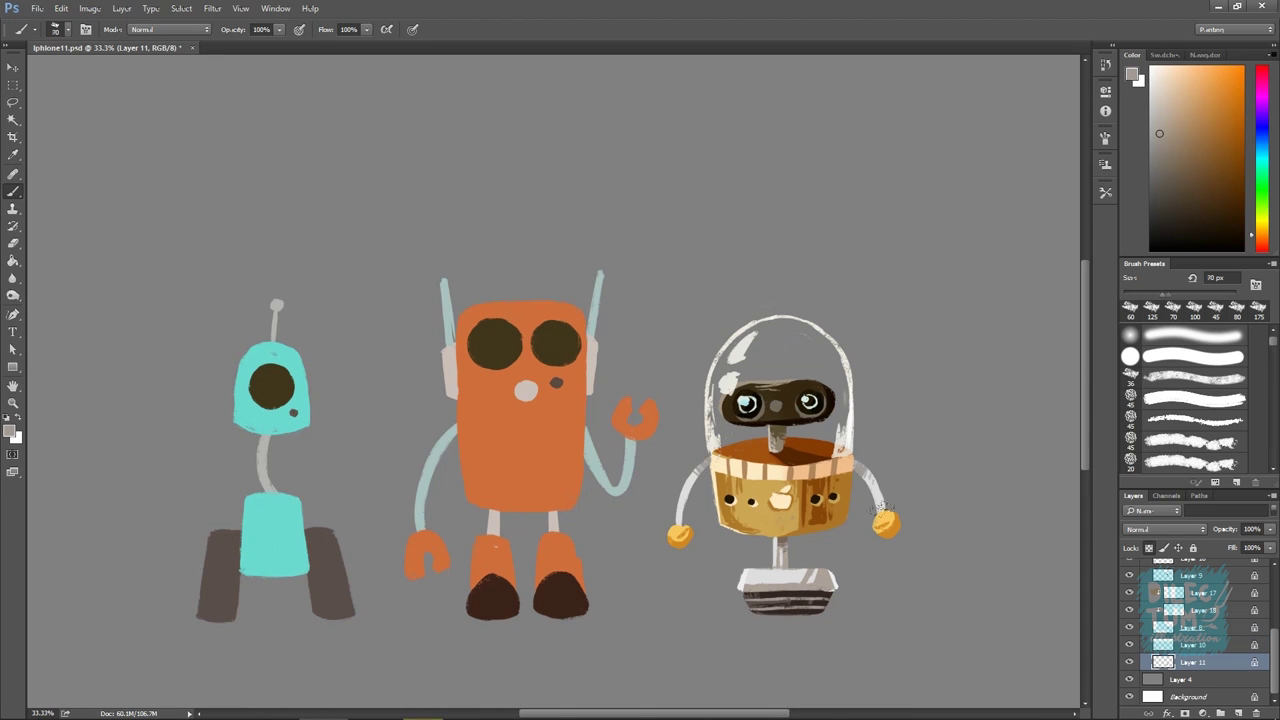
scroll(924, 465, up, 1)
key(bracketright)
key(bracketright)
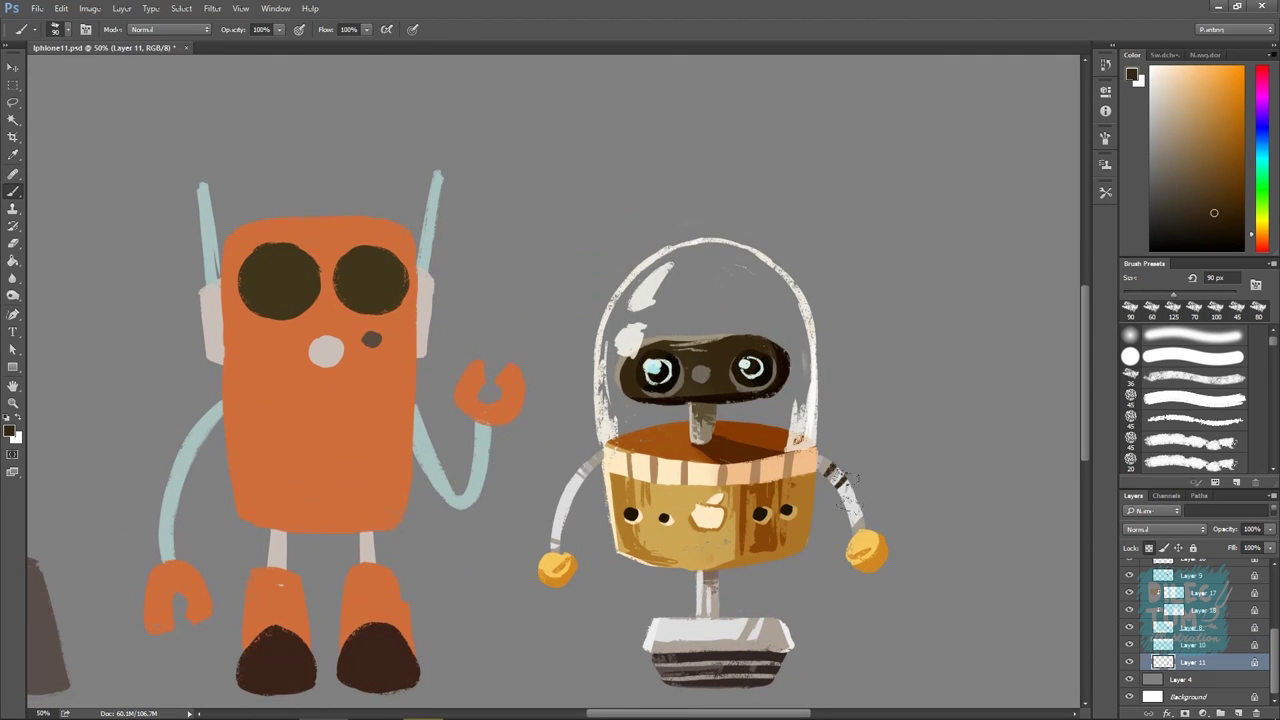
drag(850, 496, 846, 530)
drag(668, 440, 798, 477)
drag(966, 384, 898, 392)
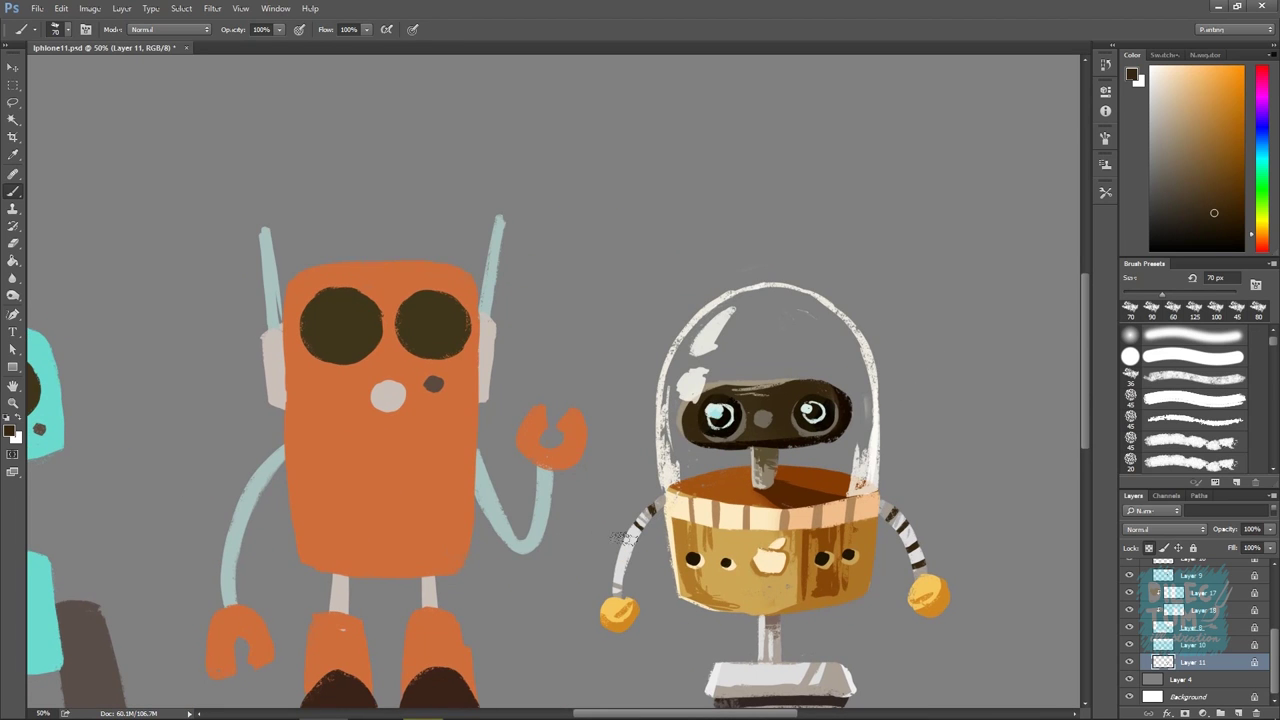
drag(625, 532, 610, 568)
scroll(612, 560, down, 1)
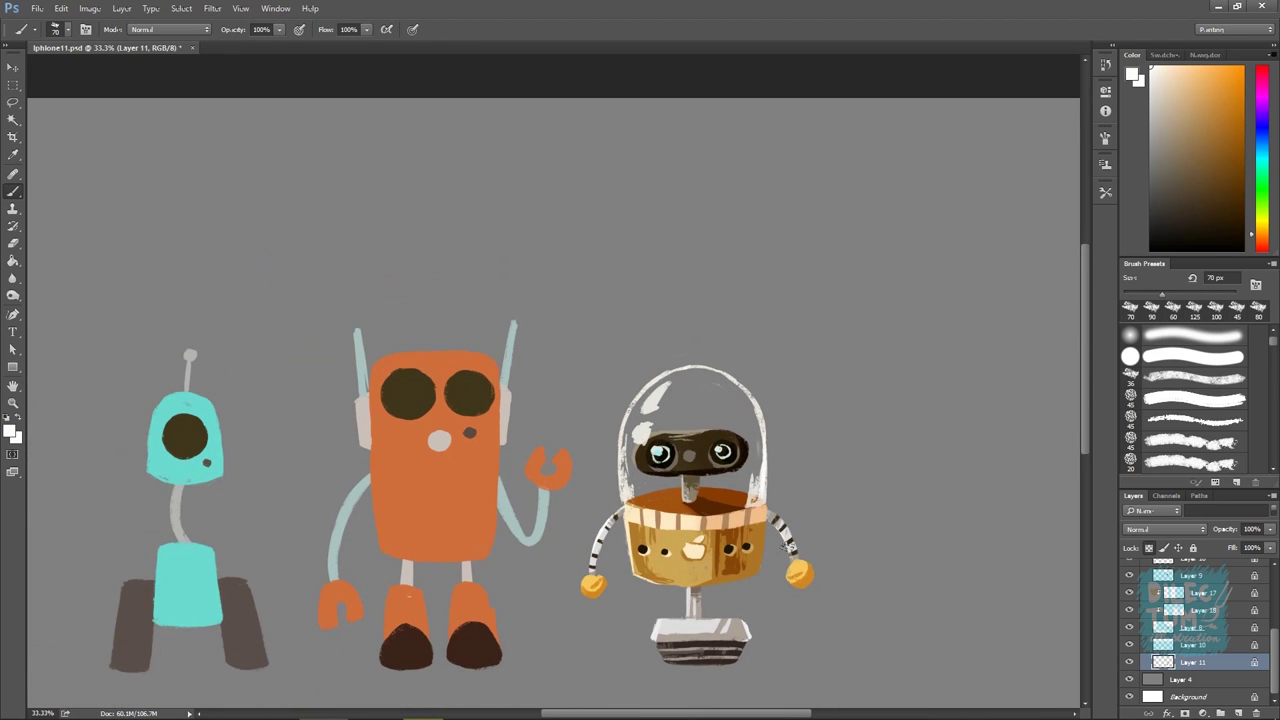
Move layer content with the Move tool and pick a pale yellow colour
key(v)
drag(951, 434, 1048, 403)
click(1130, 646)
click(1171, 70)
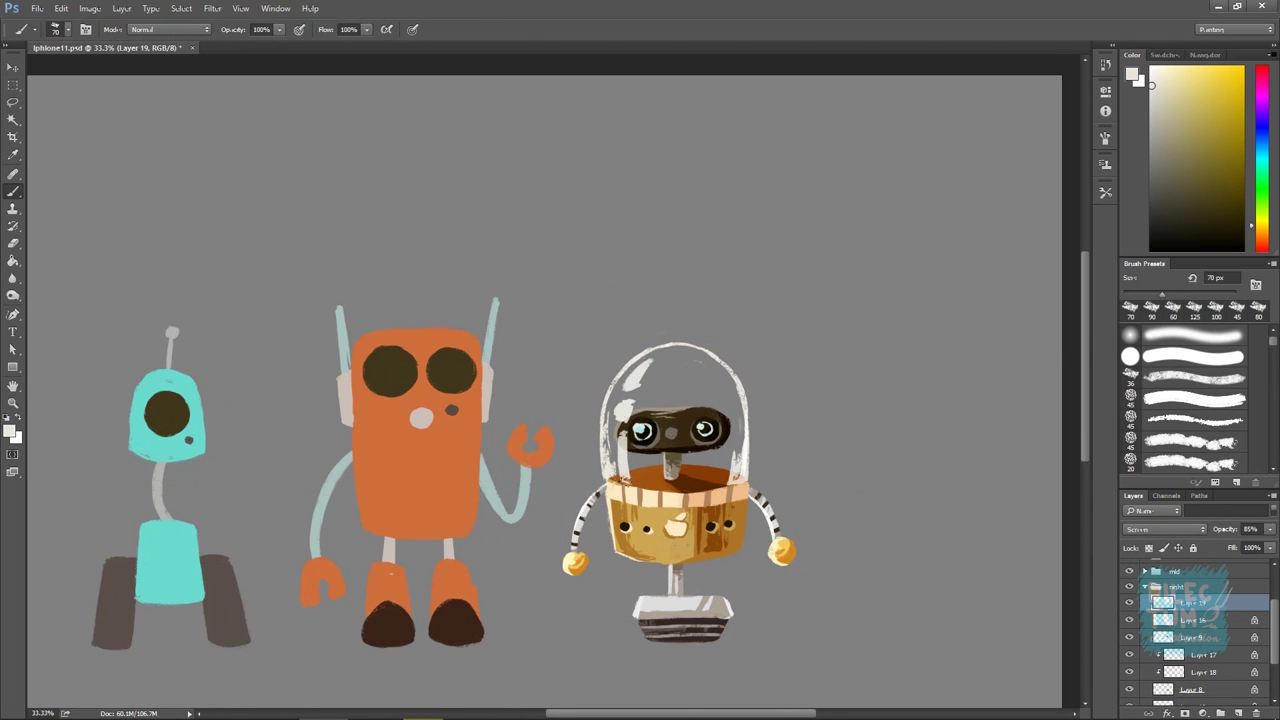
scroll(1240, 665, down, 3)
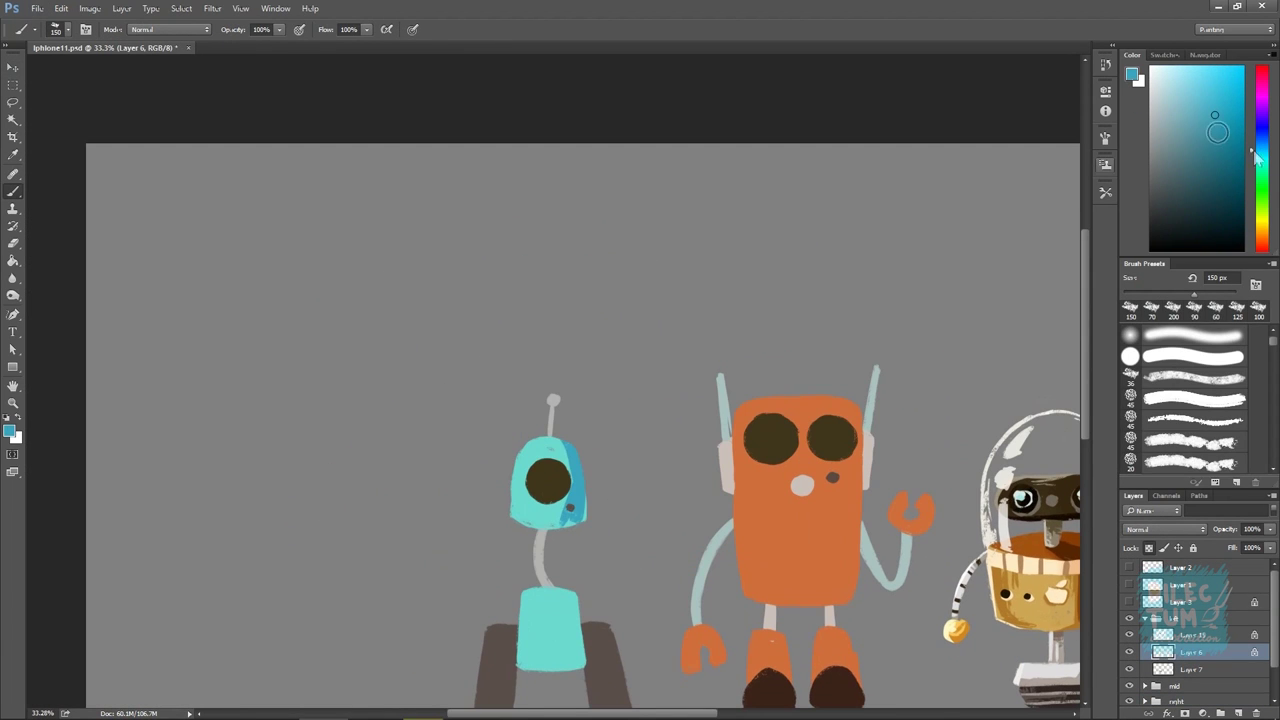
Shift the colour to teal and brush teal shading over the robot's head
drag(1257, 152, 1257, 161)
drag(578, 515, 567, 452)
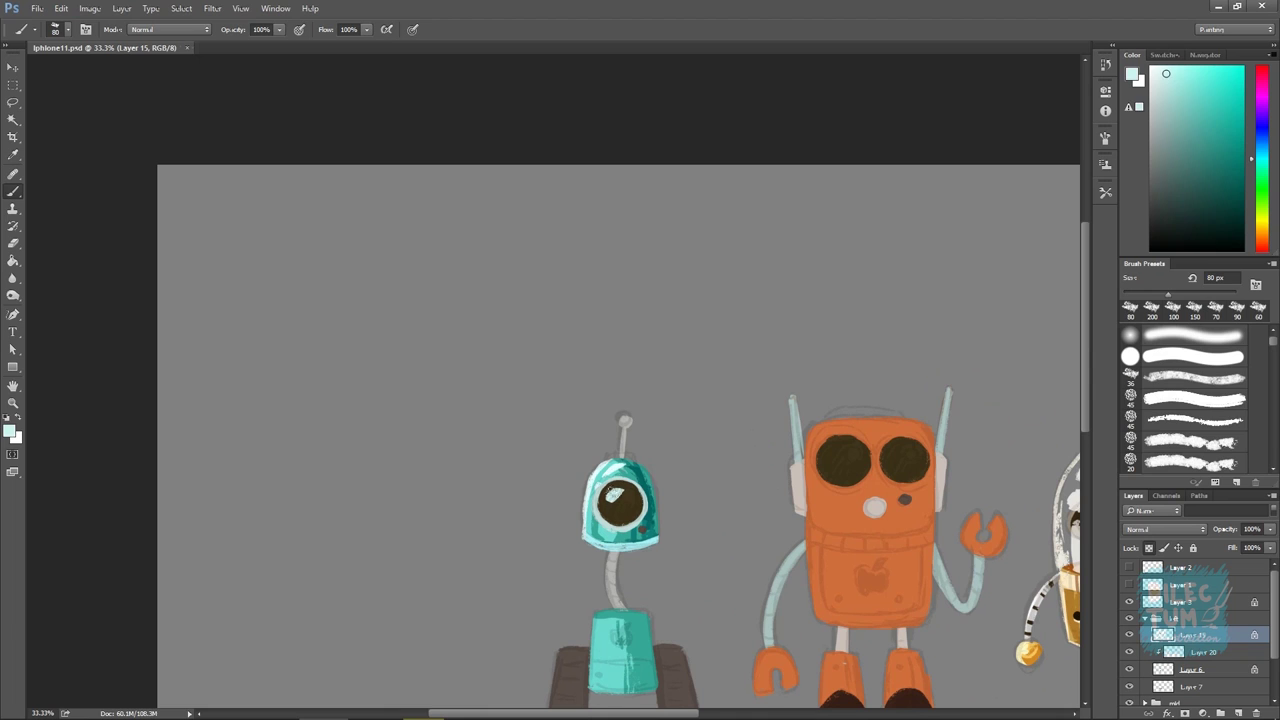
click(1256, 235)
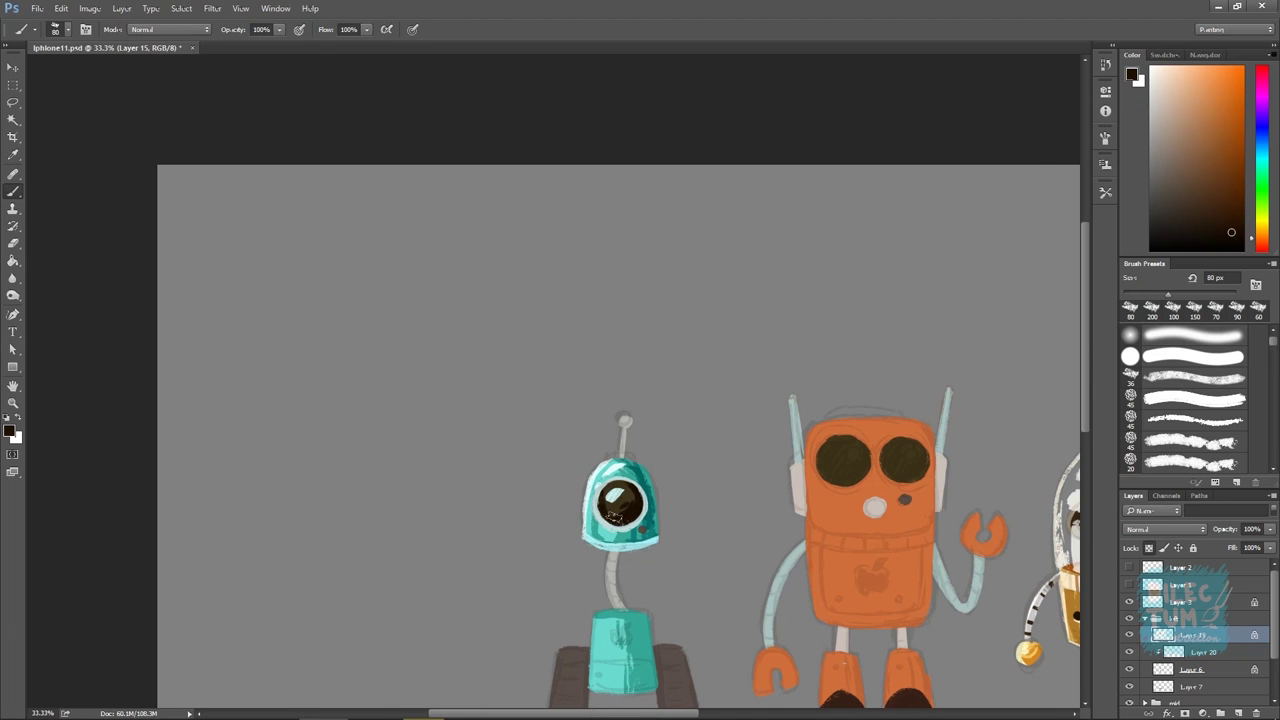
Paint two light glare streaks across the teal robot's eye and save the document
alt+click(612, 494)
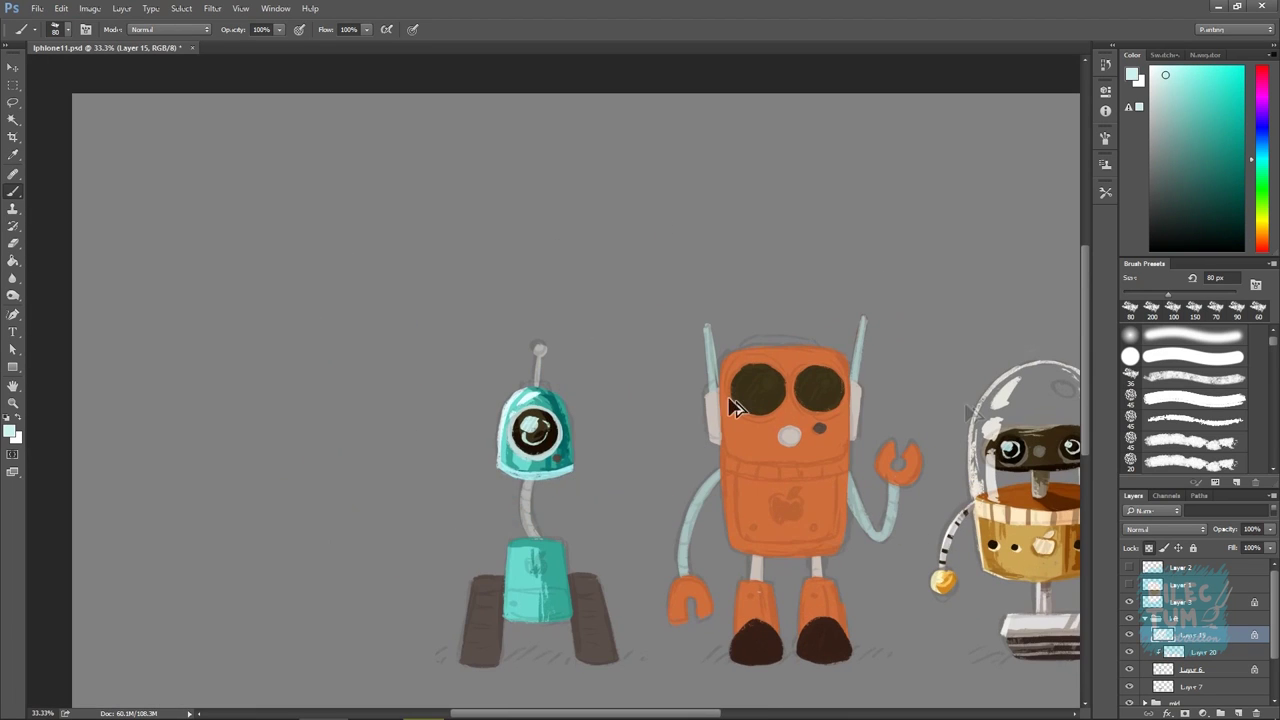
drag(548, 446, 516, 454)
mouse_move(809, 391)
mouse_down()
mouse_move(990, 545)
mouse_move(1118, 484)
mouse_up()
drag(790, 449, 832, 480)
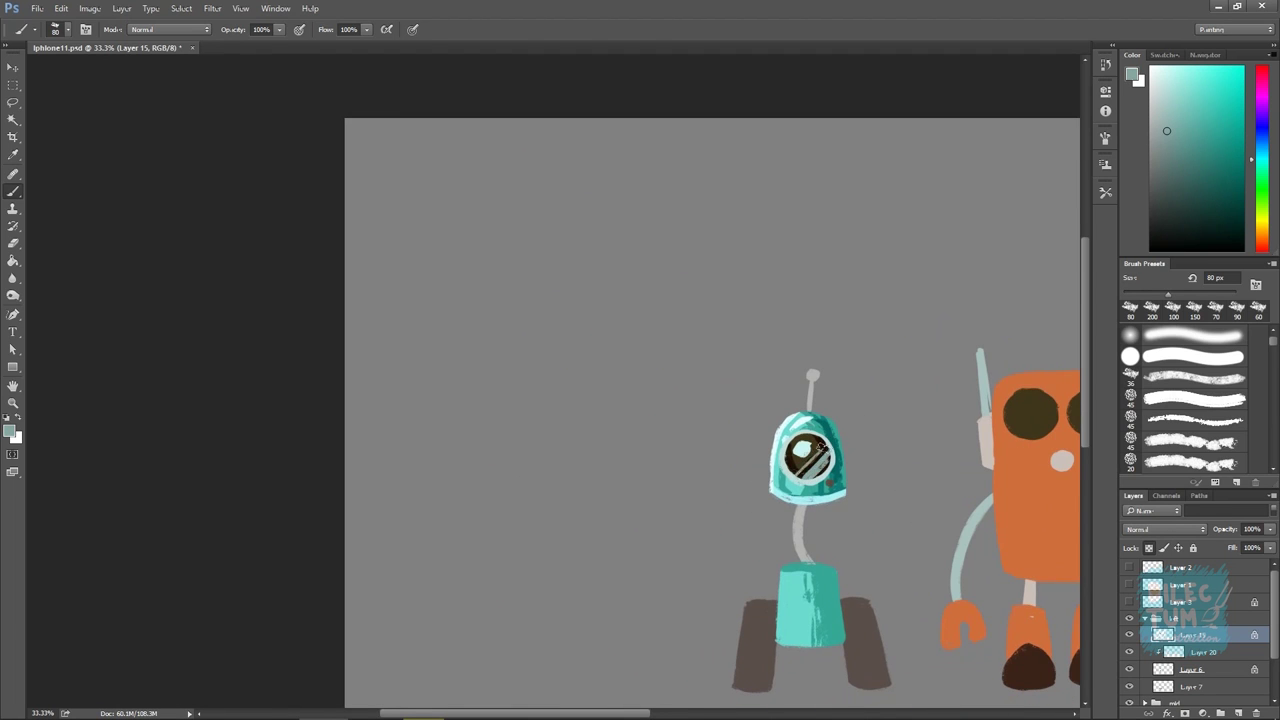
alt+click(805, 445)
scroll(900, 500, right, 5)
key(ctrl+s)
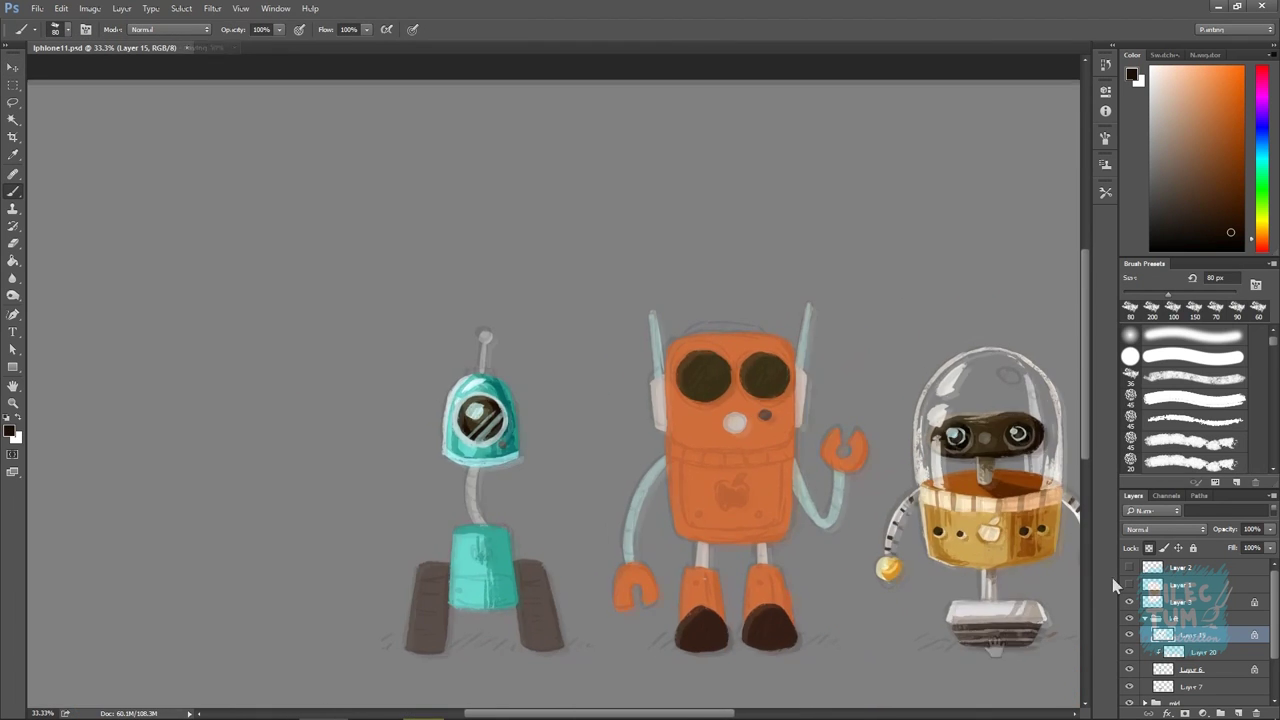
Paint dark and lighter teal bands on top of the teal robot's bucket body
ctrl+click(504, 557)
alt+click(657, 540)
mouse_move(504, 557)
mouse_down()
mouse_move(657, 540)
mouse_move(668, 516)
mouse_move(642, 538)
mouse_move(714, 491)
mouse_up()
alt+click(643, 557)
alt+click(700, 505)
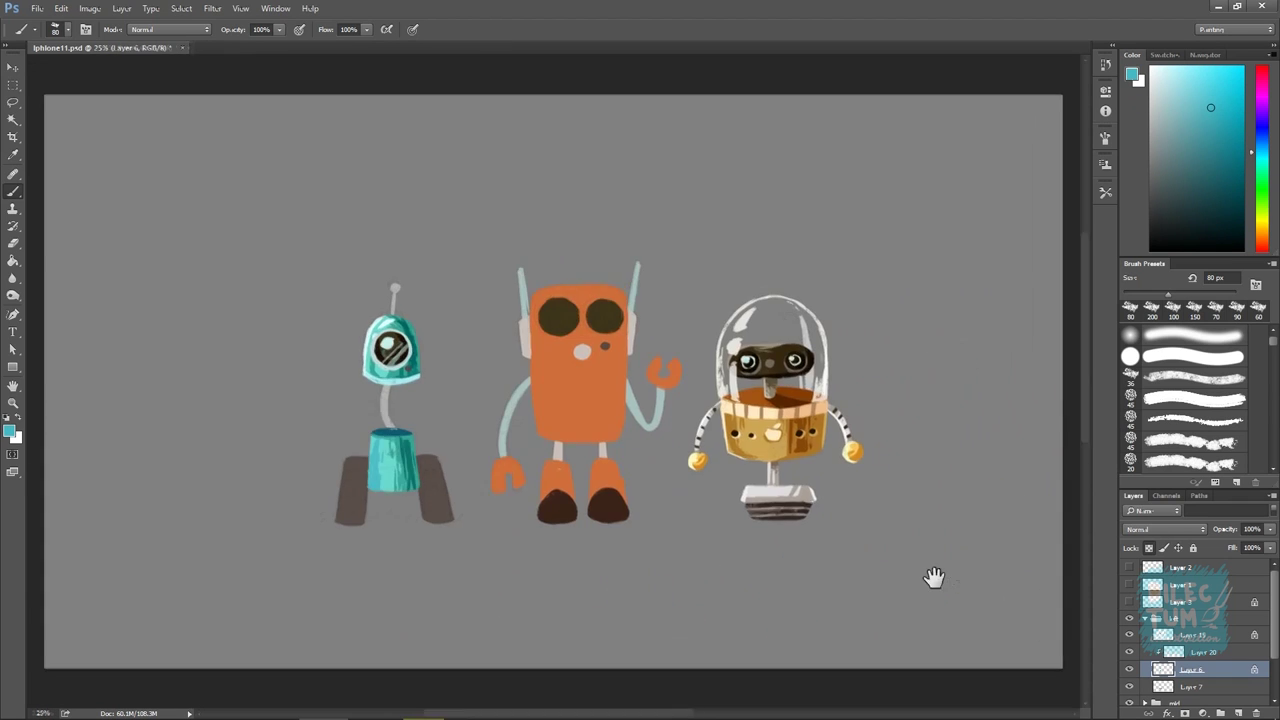
drag(708, 571, 968, 600)
alt+click(493, 497)
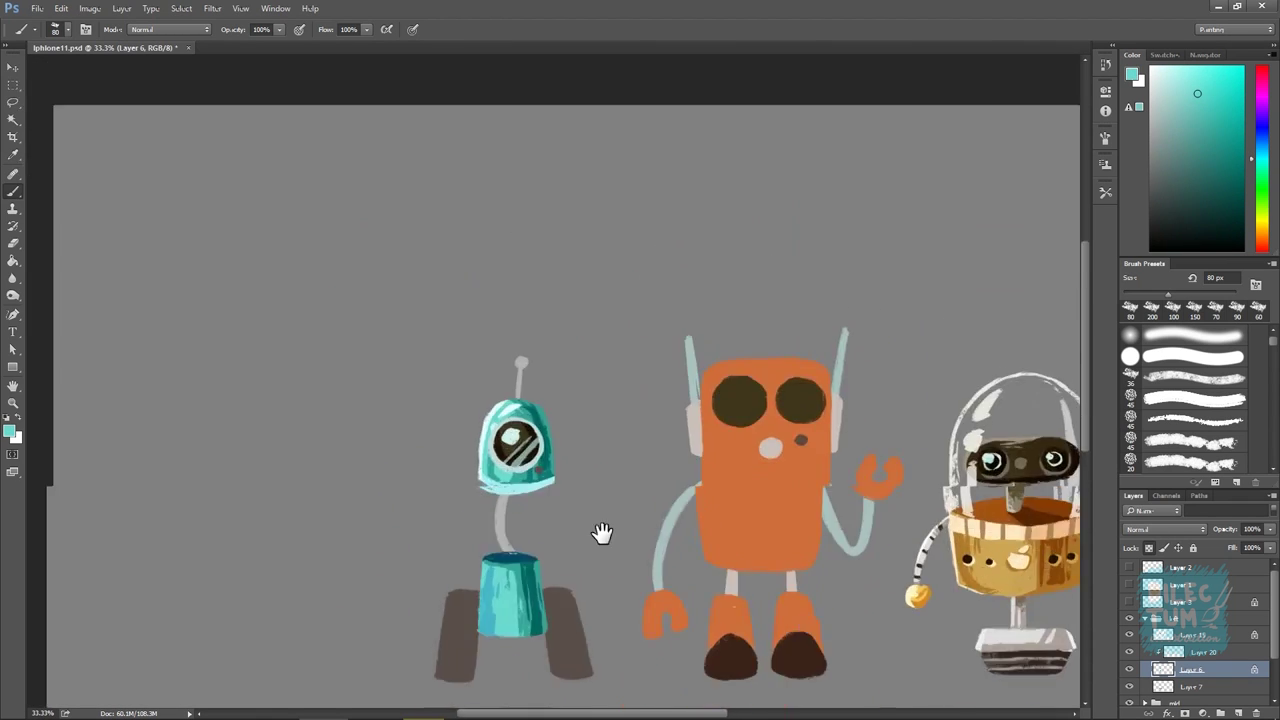
drag(477, 578, 522, 623)
Reveal the hidden ground and texture layer and select the texture layer above the teal body
key(alt+bracketright)
click(1130, 601)
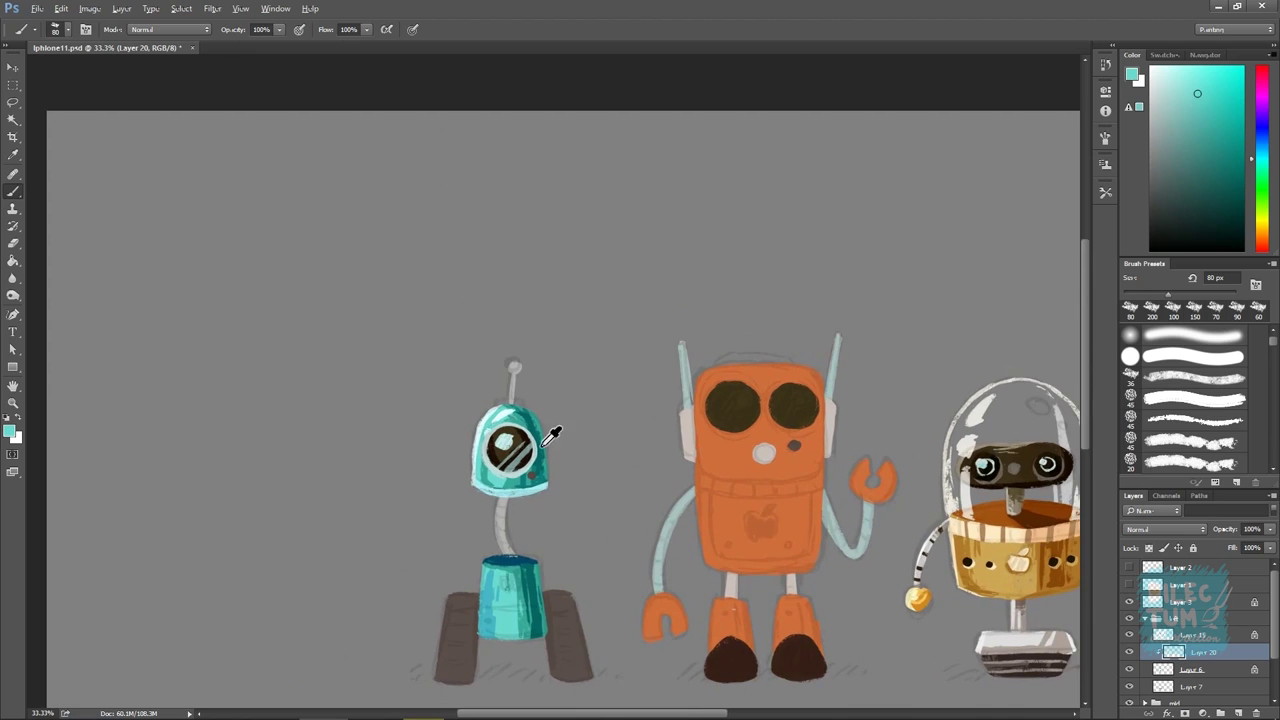
drag(557, 429, 653, 351)
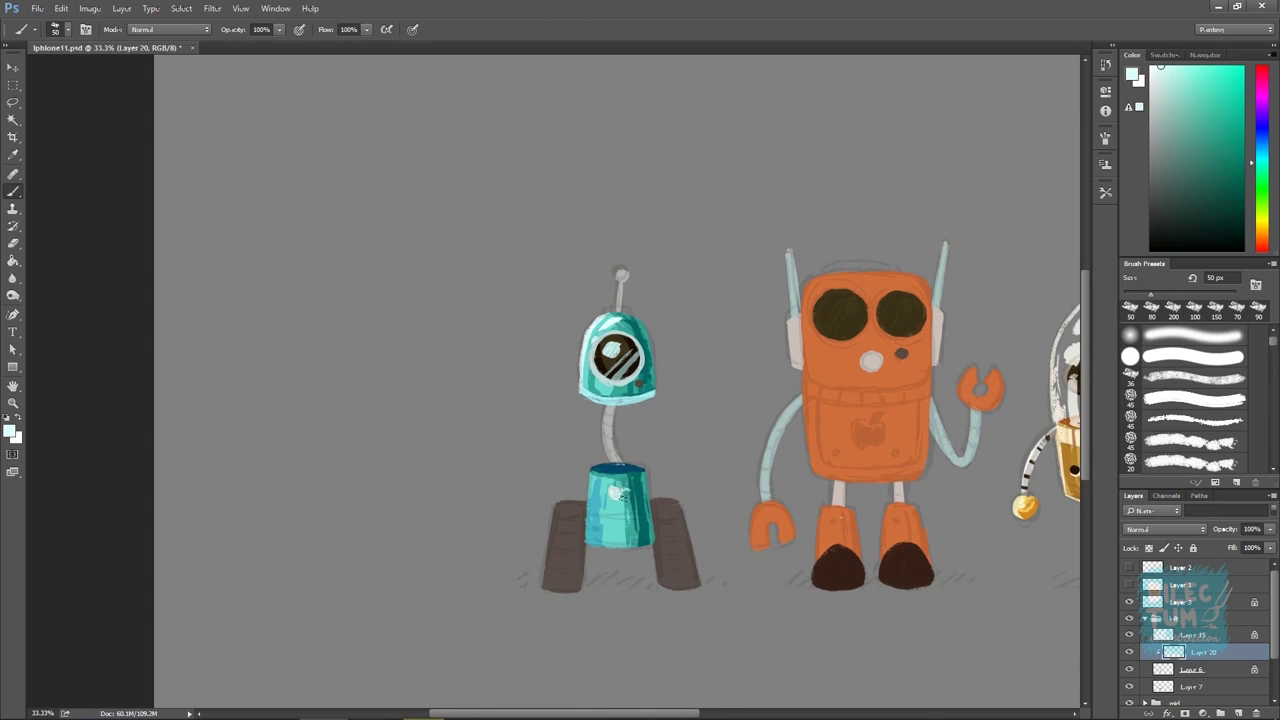
key(ctrl+plus)
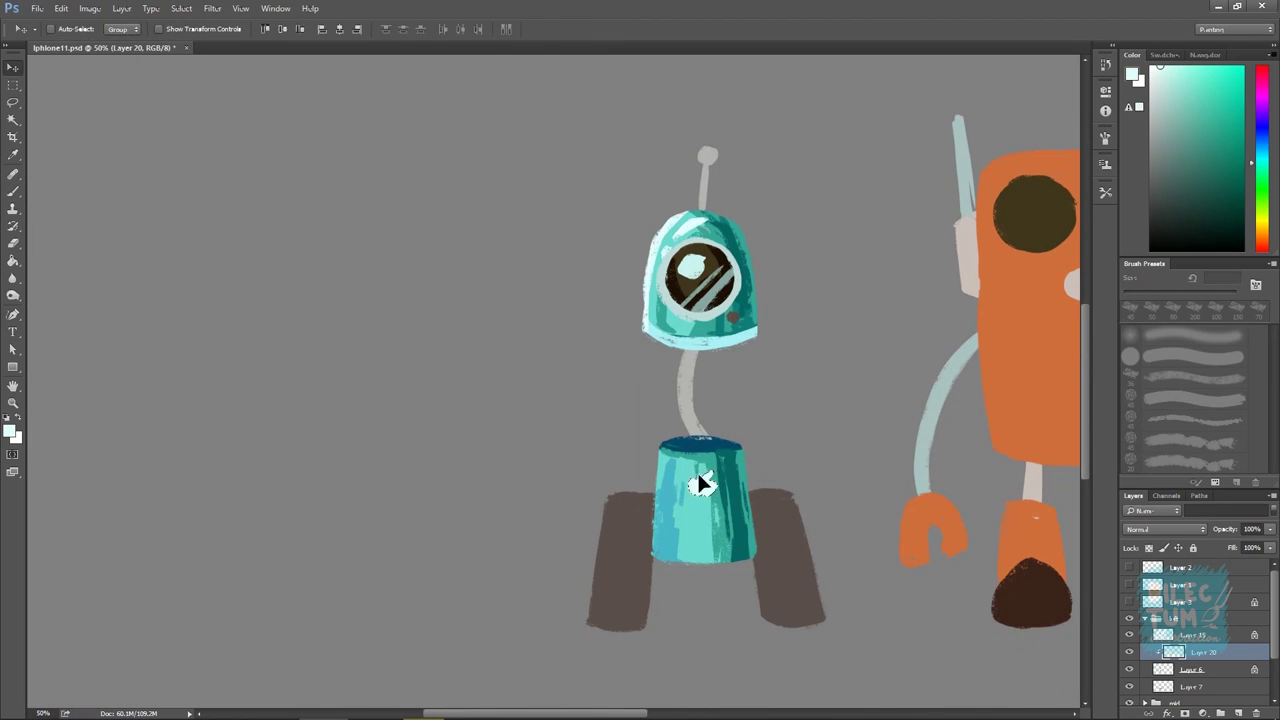
key(e)
key(b)
mouse_move(717, 460)
mouse_down()
mouse_move(897, 295)
mouse_move(847, 280)
mouse_up()
alt+click(410, 575)
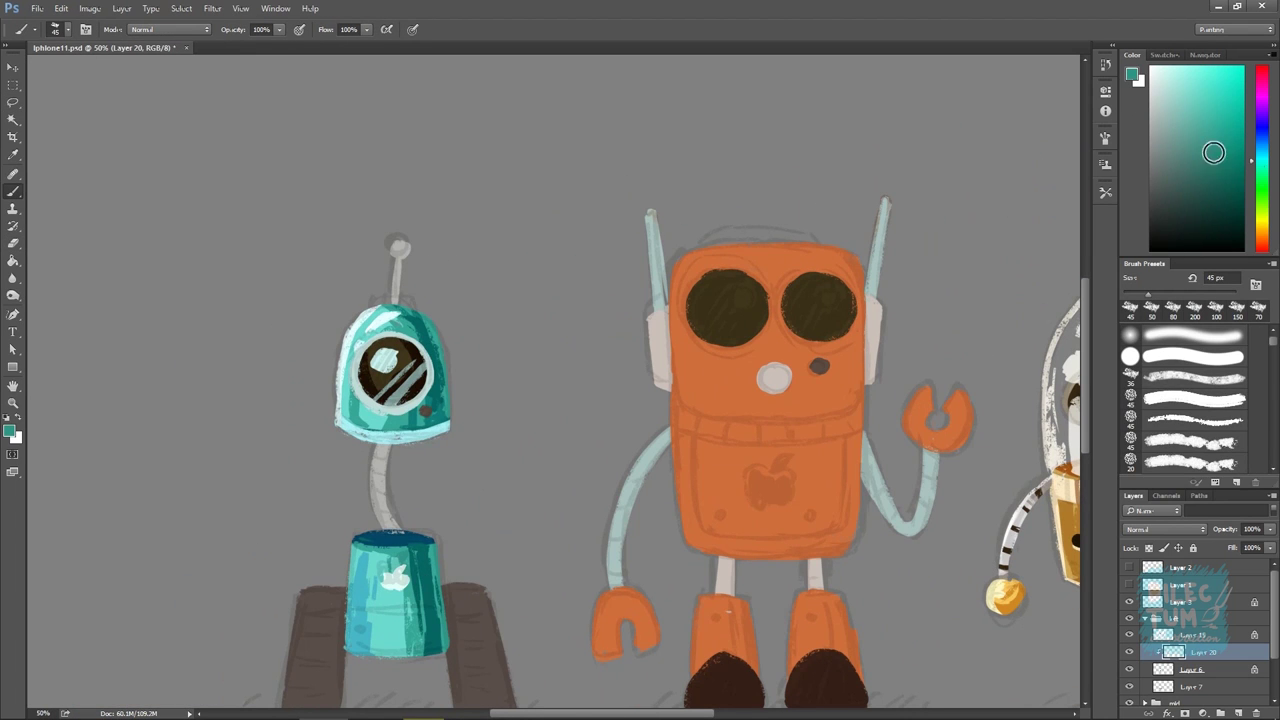
key(alt+bracketleft)
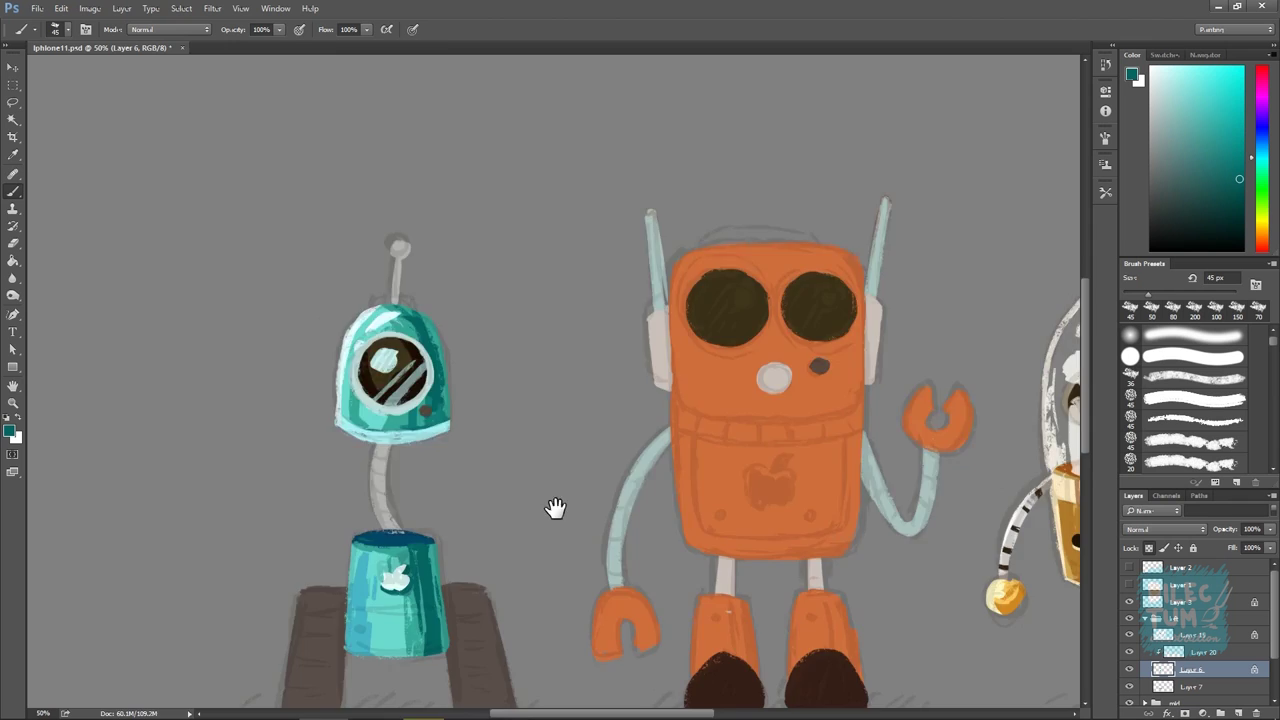
drag(555, 507, 923, 323)
key(alt+bracketright)
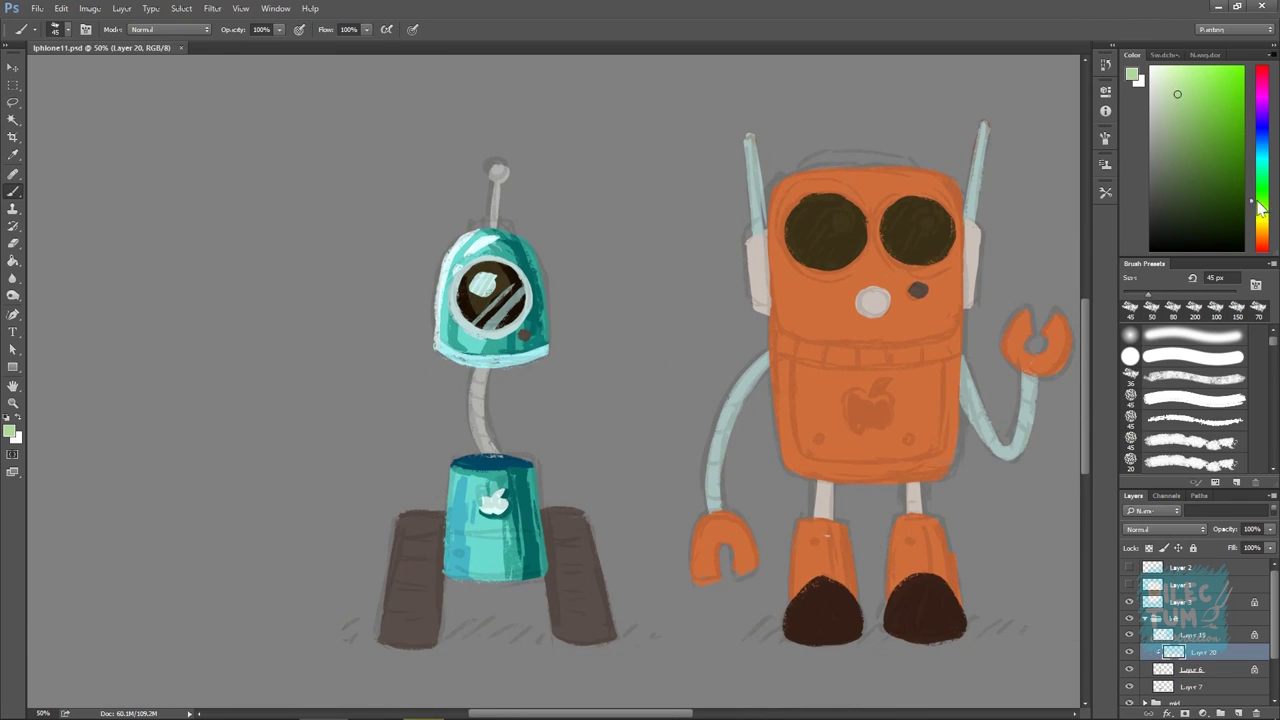
Paint a pale green band on the bucket, undoing an accidental light blue recolour
click(1166, 74)
drag(757, 394, 977, 336)
mouse_move(668, 495)
mouse_down()
mouse_move(760, 485)
mouse_move(770, 472)
mouse_up()
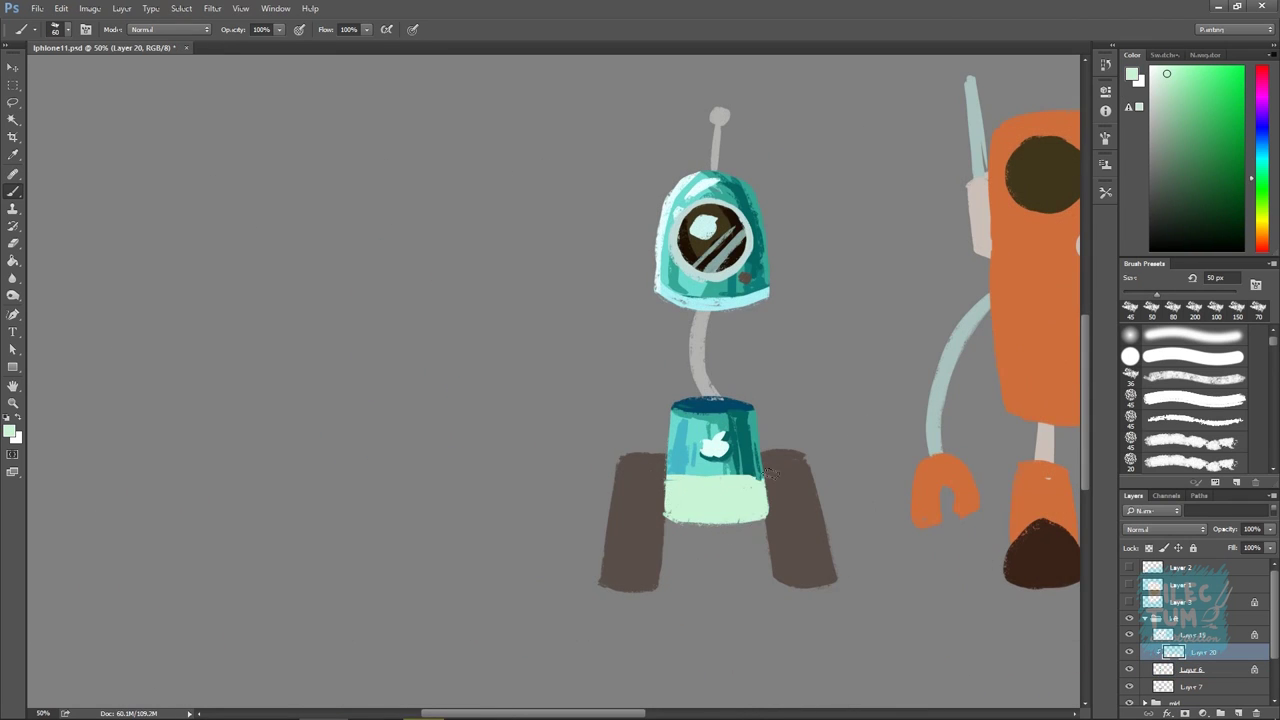
key(ctrl+minus)
scroll(777, 474, up, 1)
alt+click(836, 318)
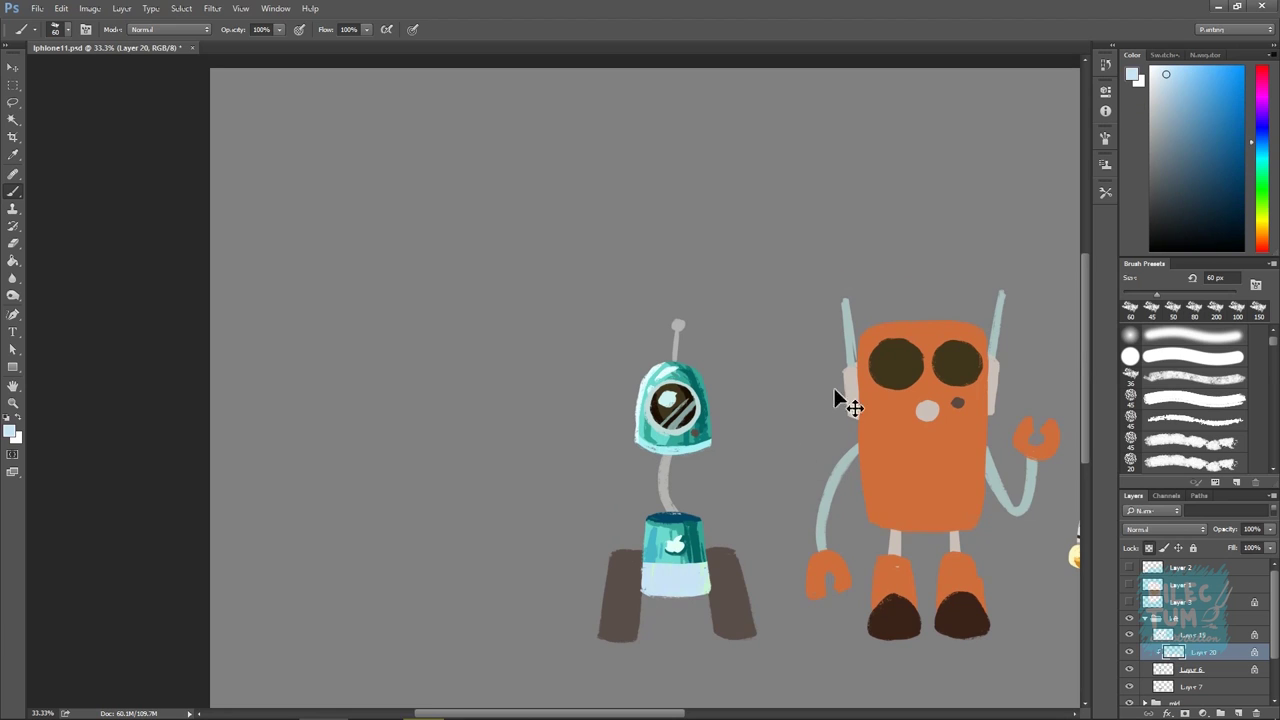
key(ctrl+z)
click(1178, 107)
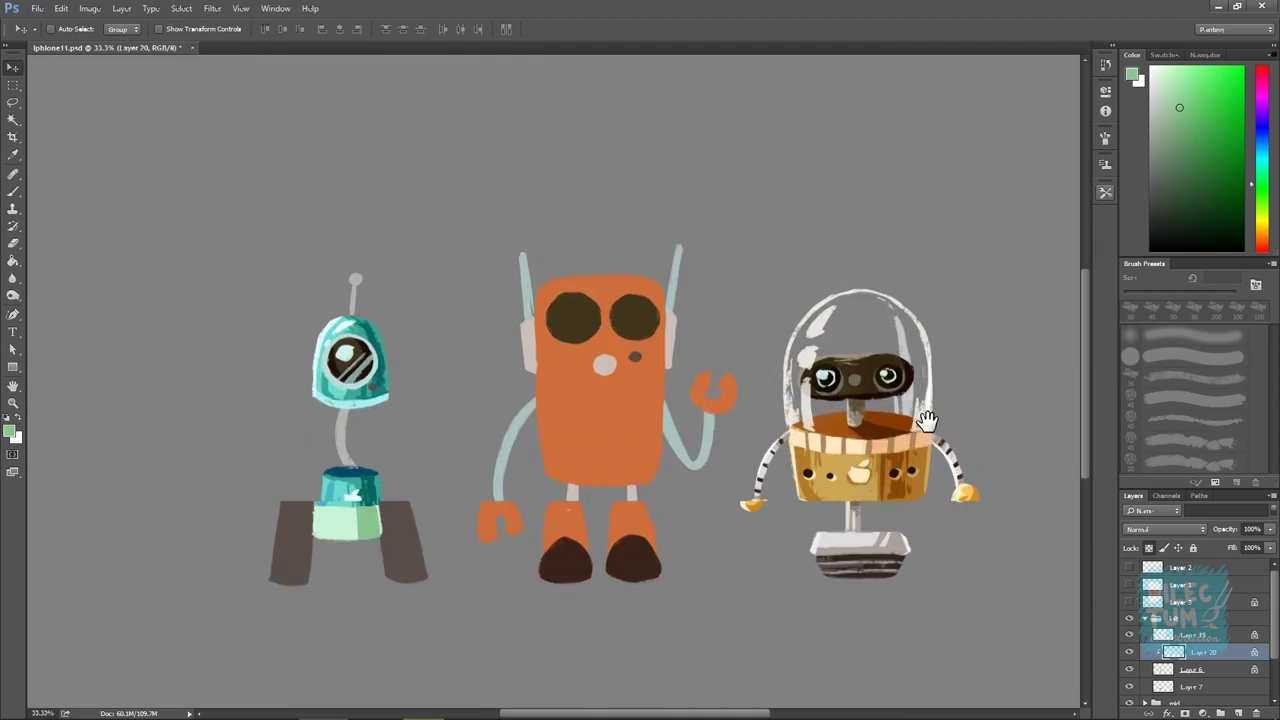
alt+click(339, 390)
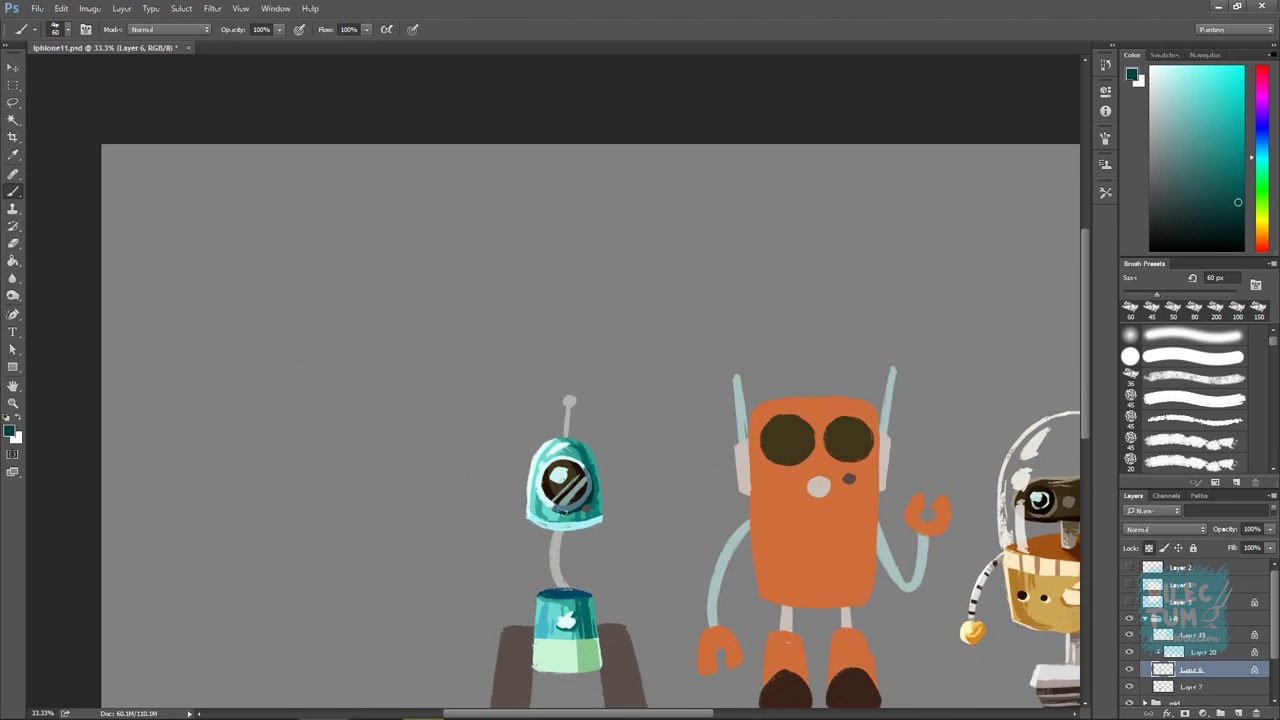
Switch between Layers 15 and 6, sampling neck grey, head teal and antenna white, then set an orange hue
click(1190, 634)
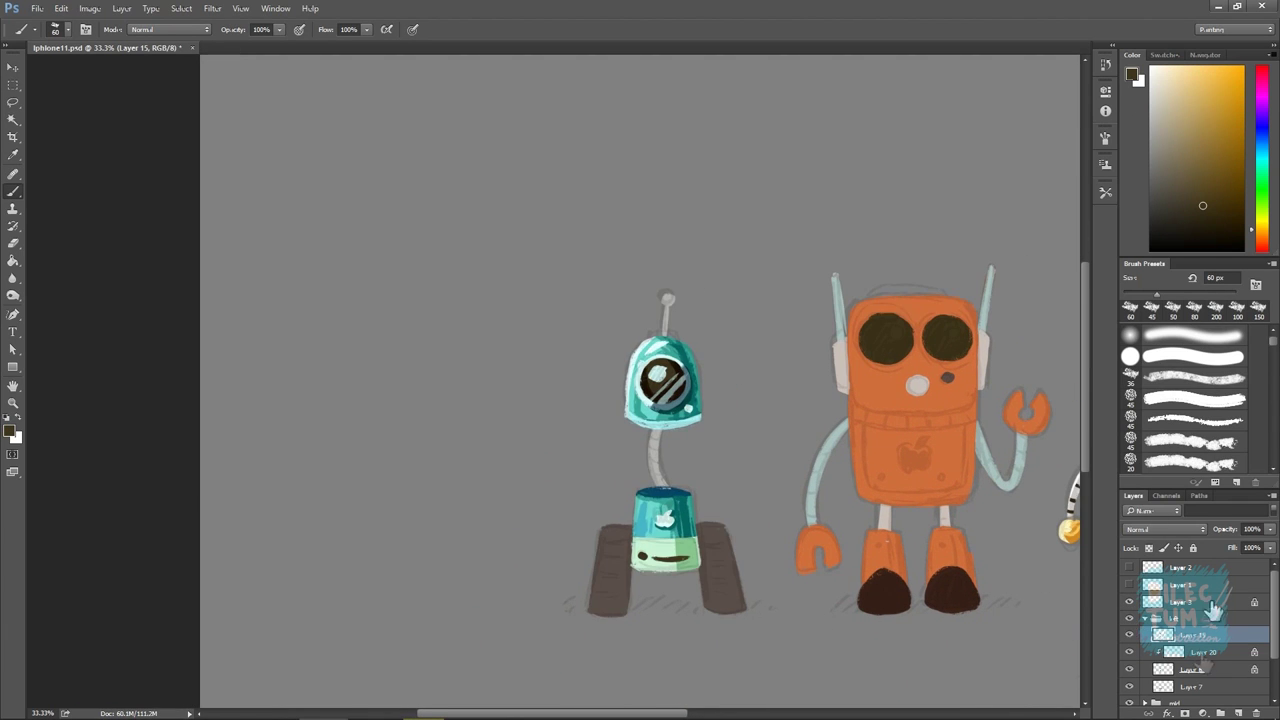
click(1190, 669)
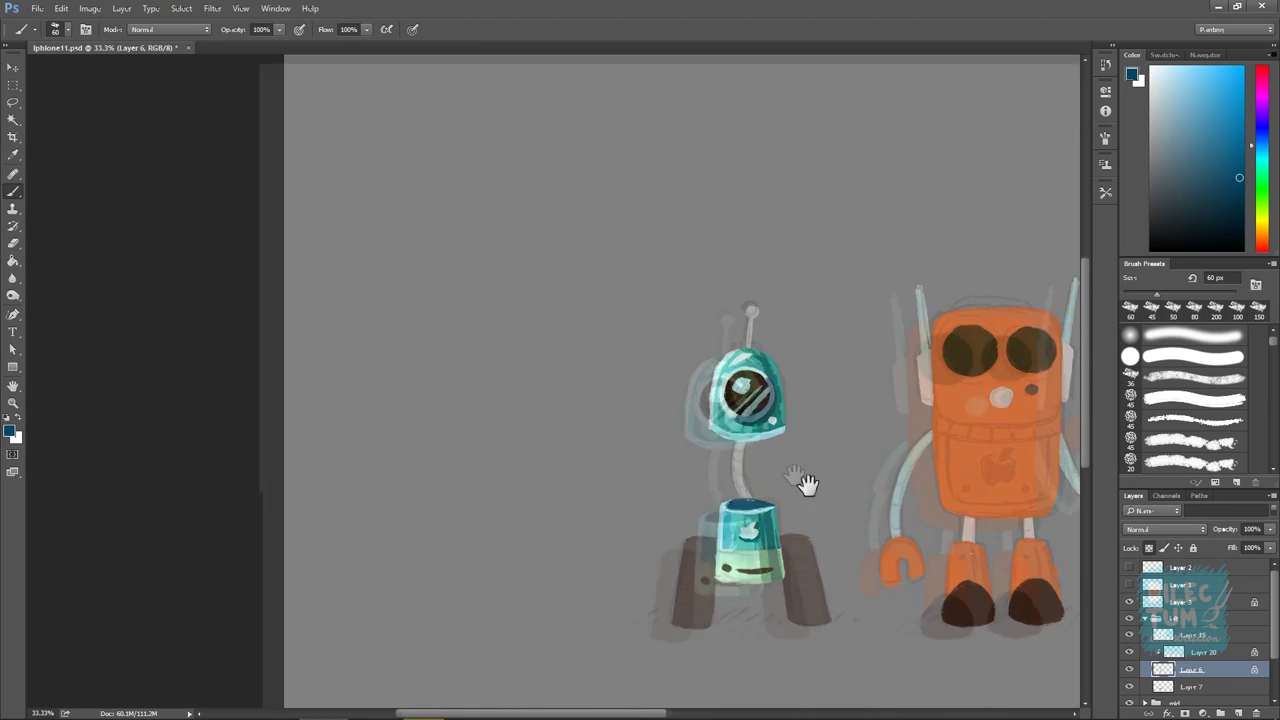
alt+click(707, 508)
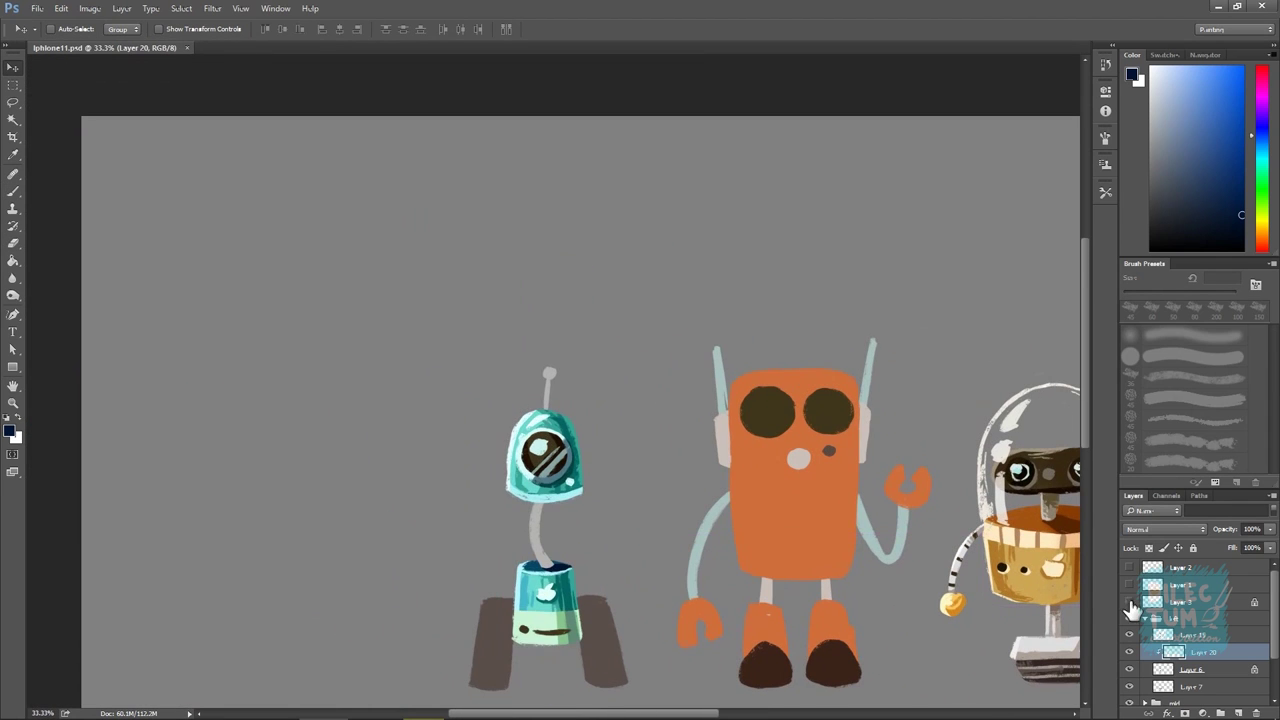
alt+click(542, 406)
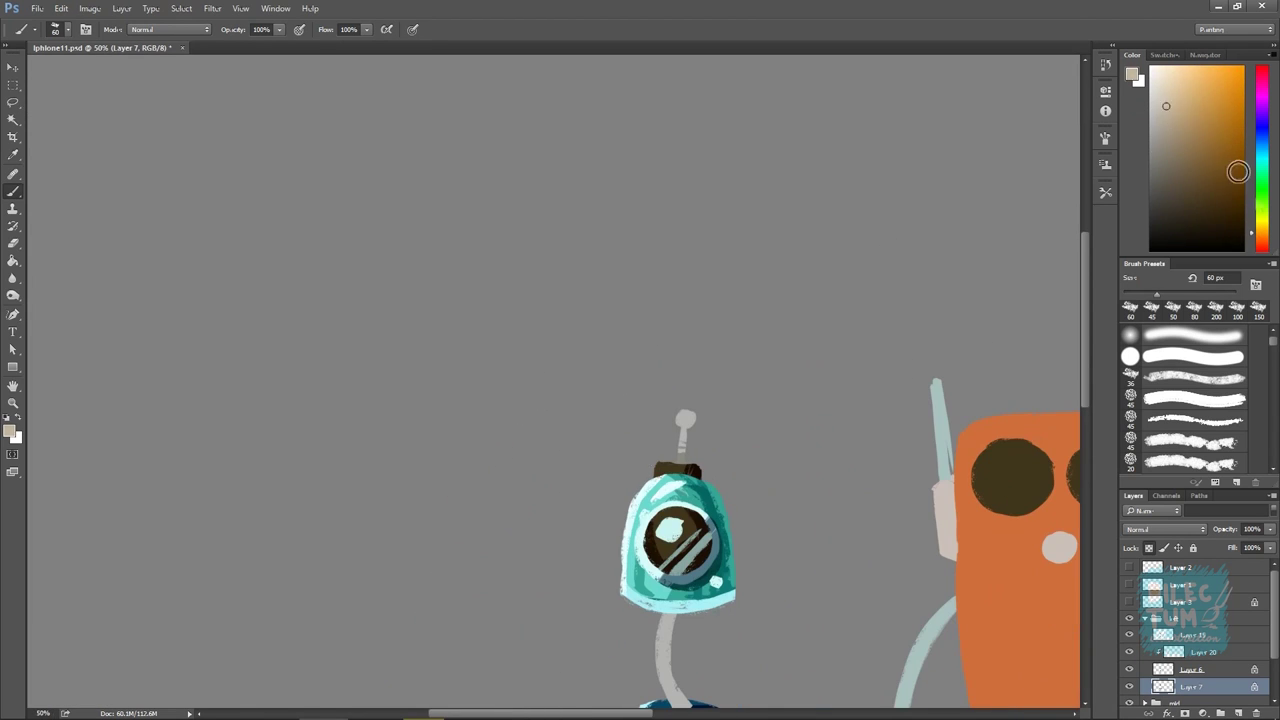
alt+click(685, 413)
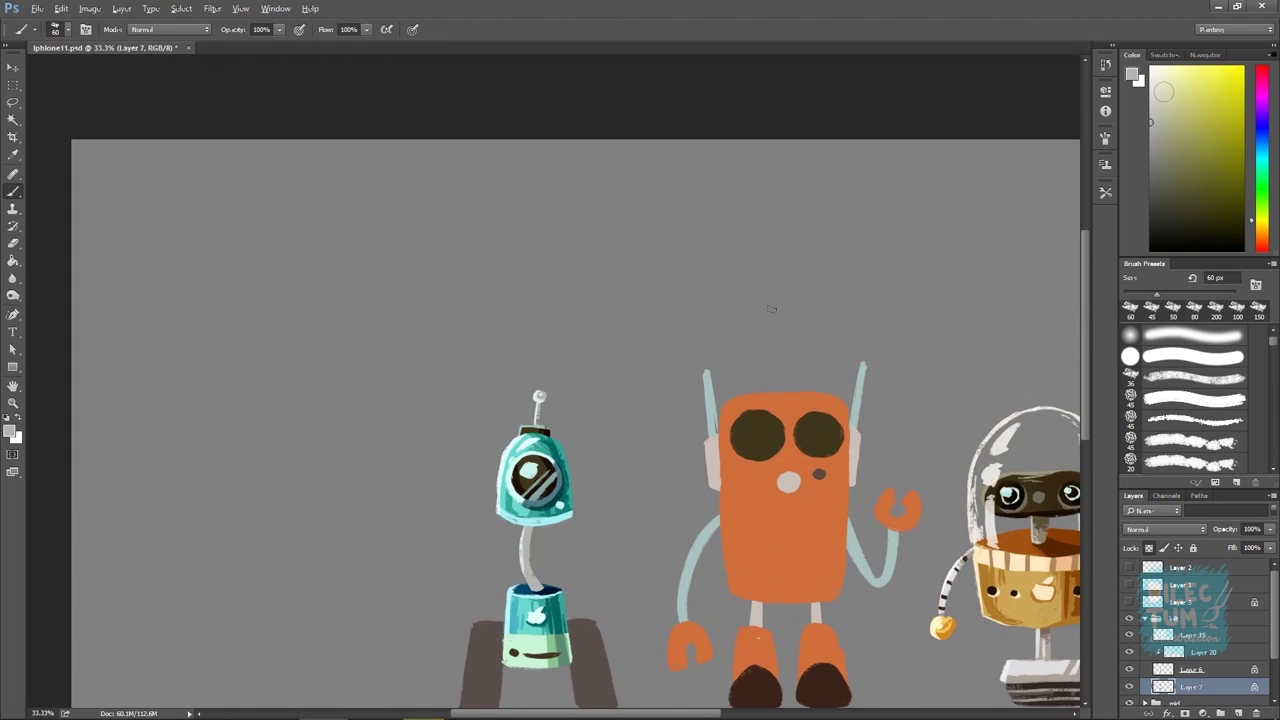
click(1153, 168)
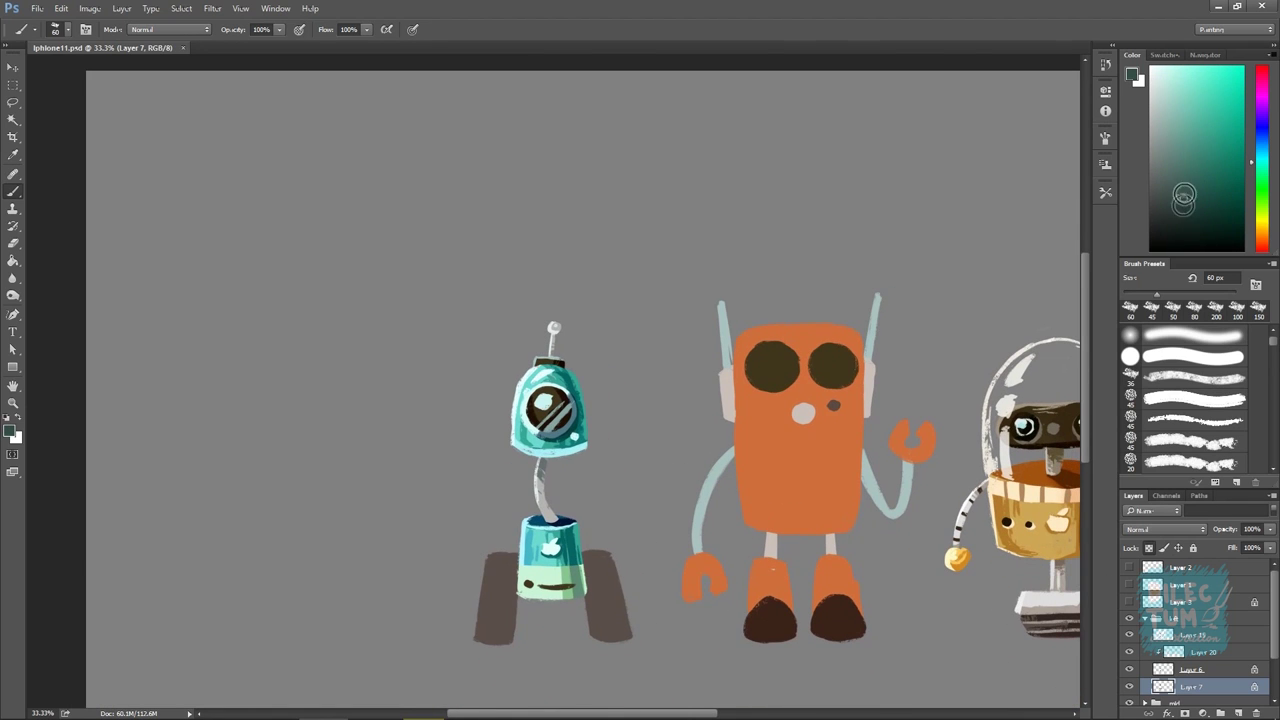
ctrl+click(812, 523)
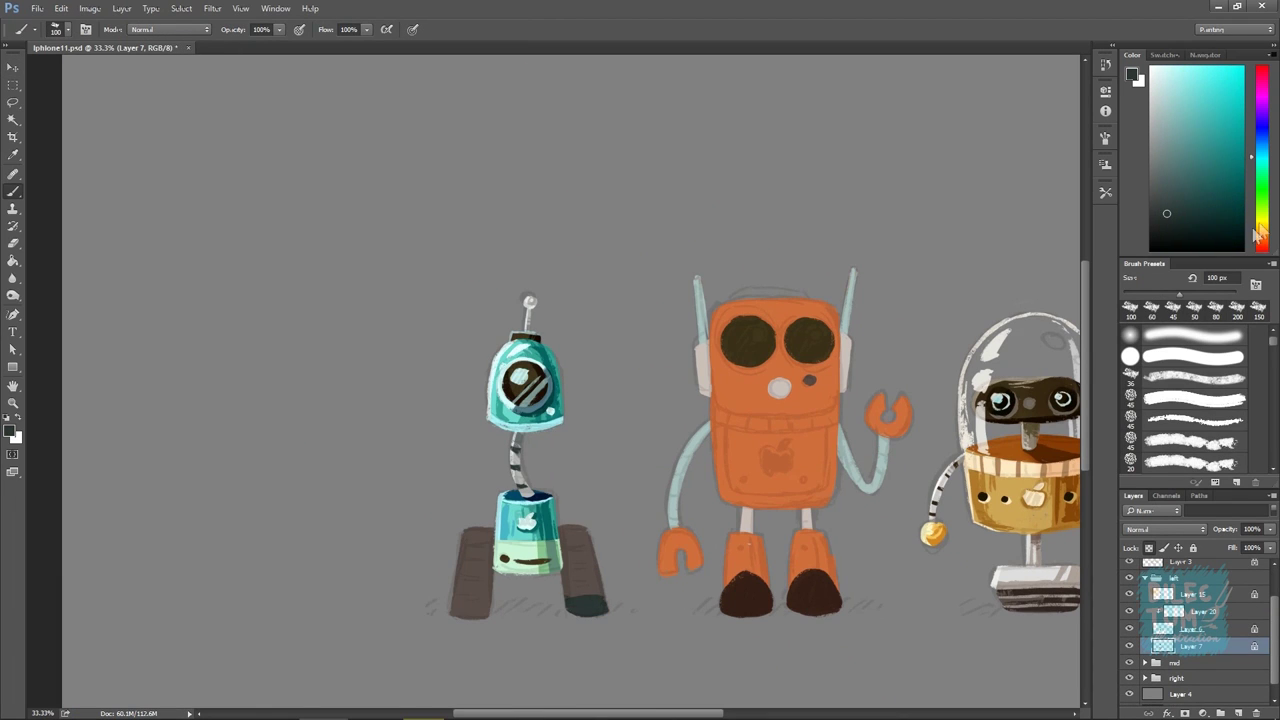
click(1258, 235)
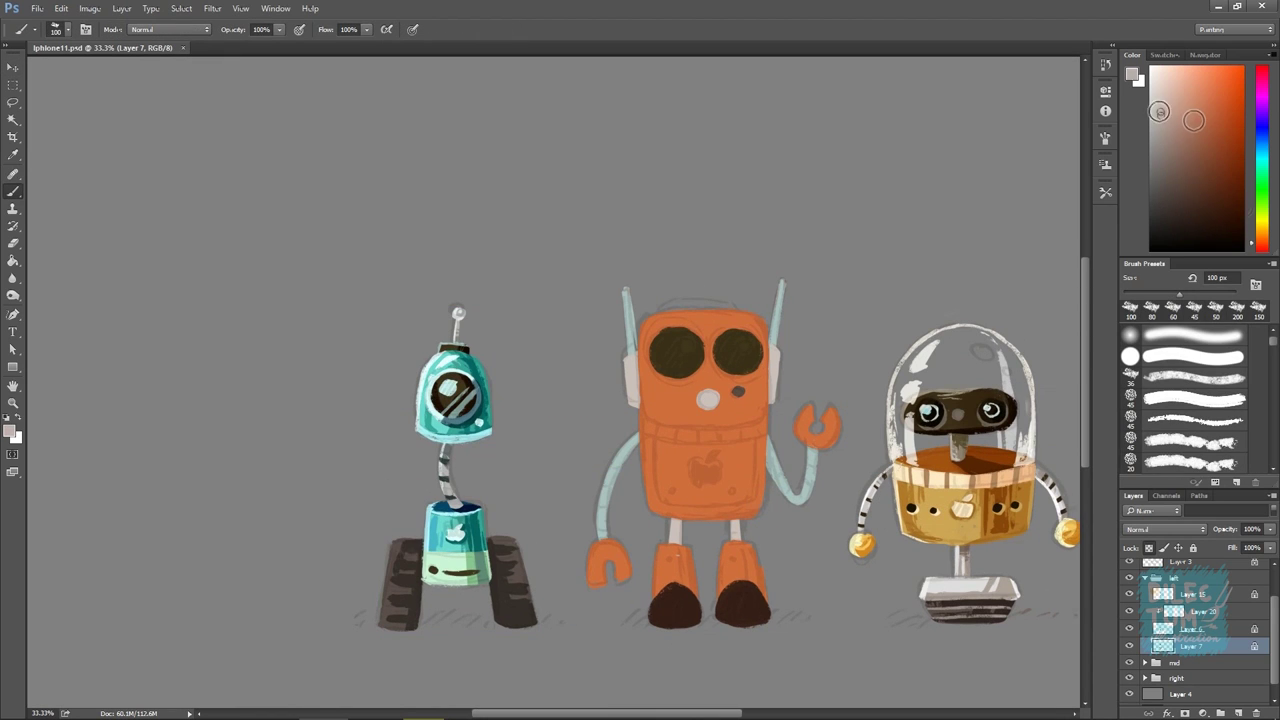
Select Layer 15 and zoom in on the orange robot's eyes
drag(666, 527, 859, 482)
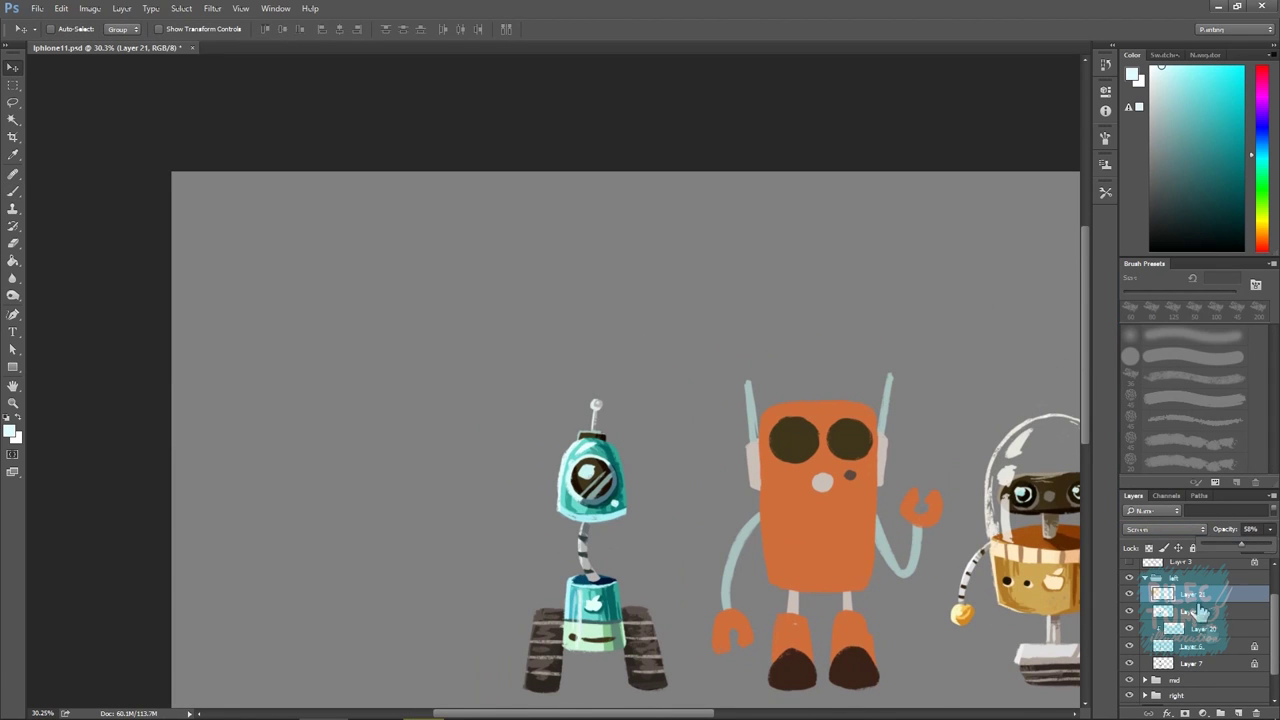
click(1200, 612)
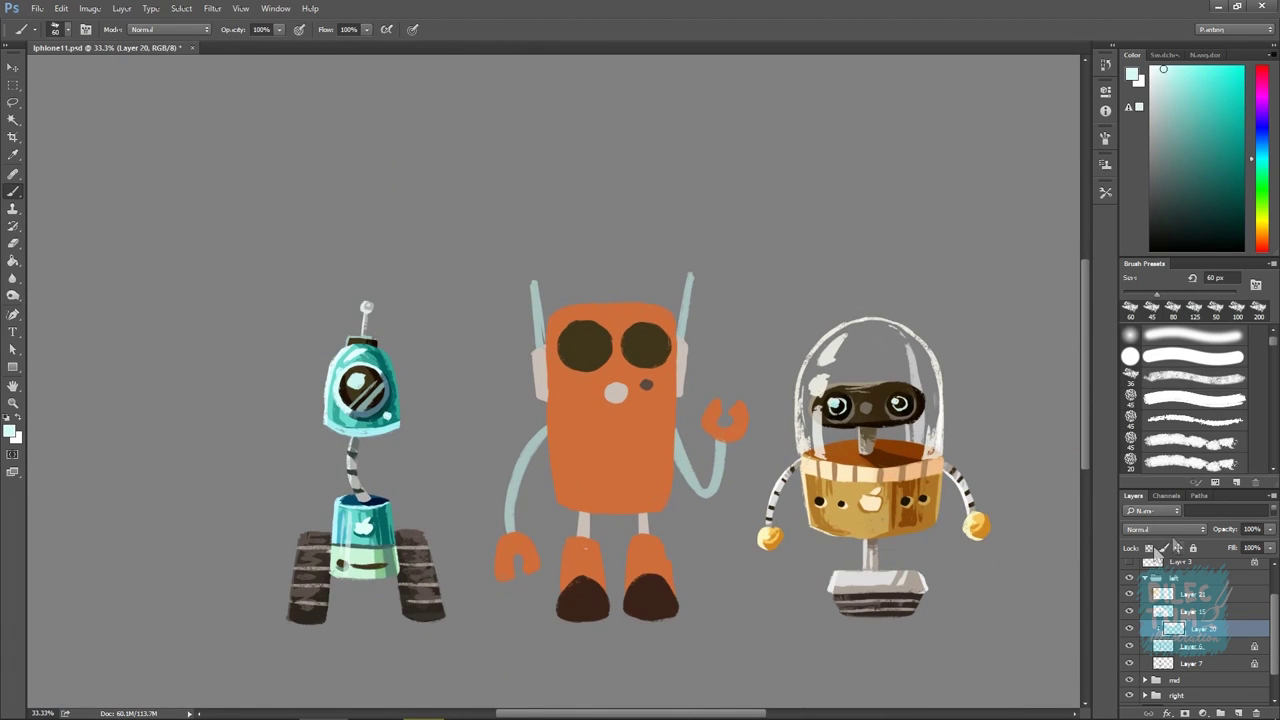
scroll(766, 449, up, 5)
scroll(766, 449, left, 5)
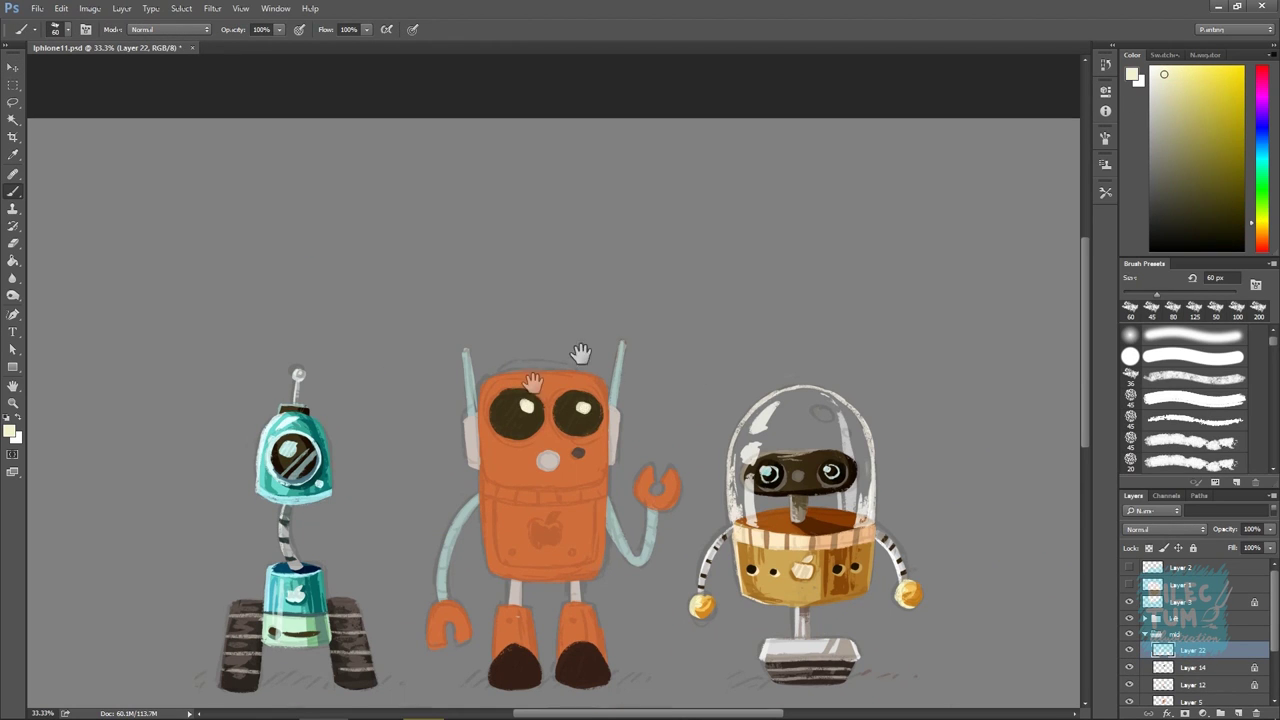
drag(533, 383, 621, 423)
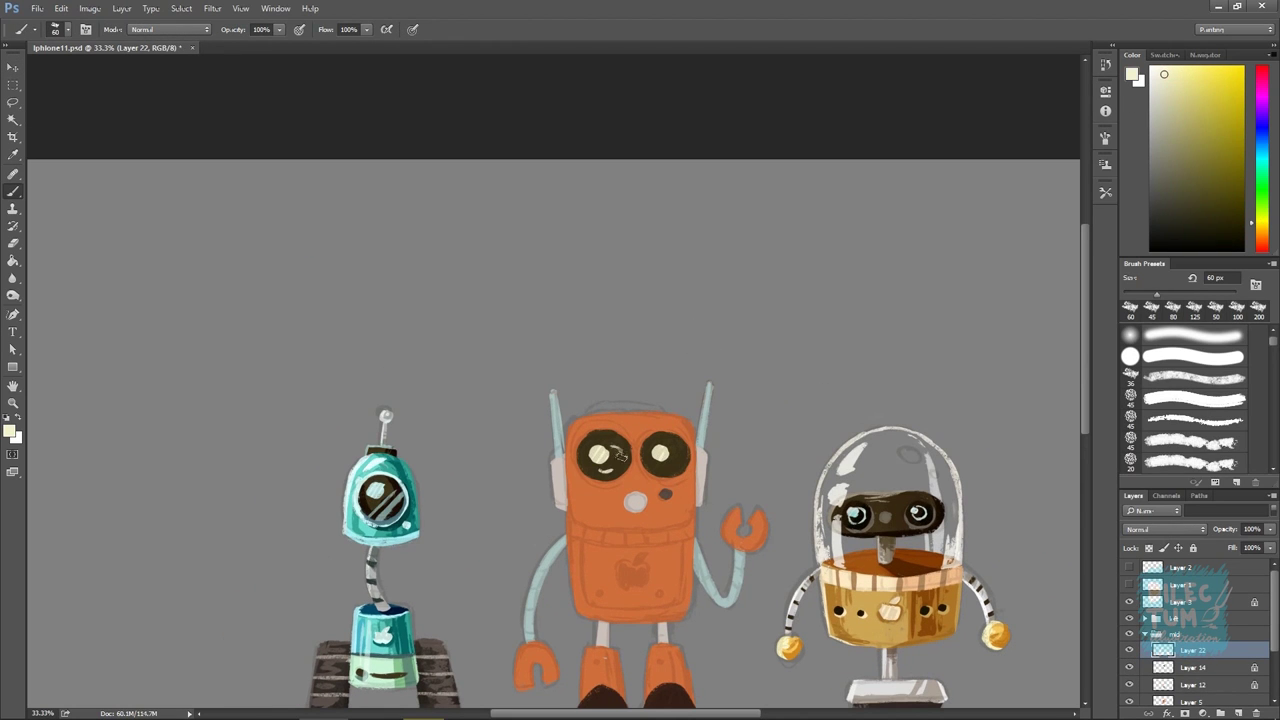
key(ctrl+minus)
key(ctrl+plus)
key(ctrl+plus)
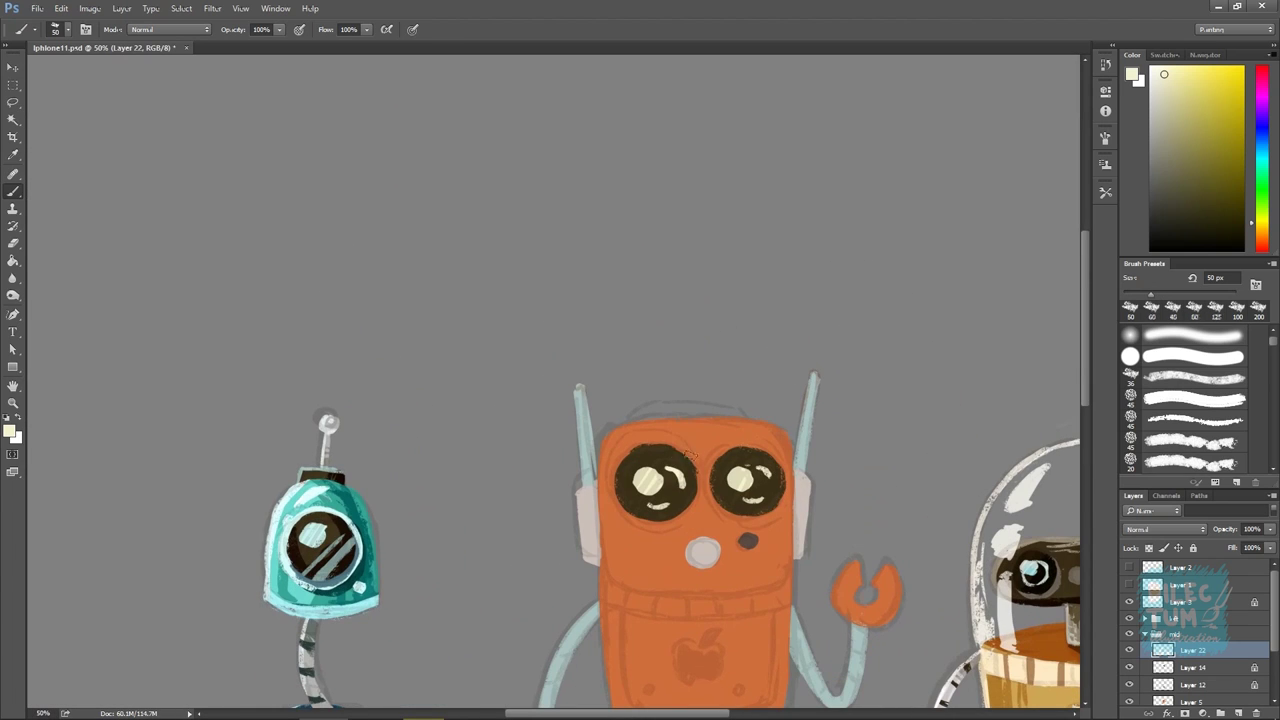
Paint over the orange robot's eyes and clean up the right eye's highlights with sampled black
mouse_move(697, 468)
mouse_down()
mouse_move(657, 448)
mouse_move(622, 474)
mouse_up()
key(alt+bracketleft)
alt+click(986, 528)
drag(692, 456, 730, 445)
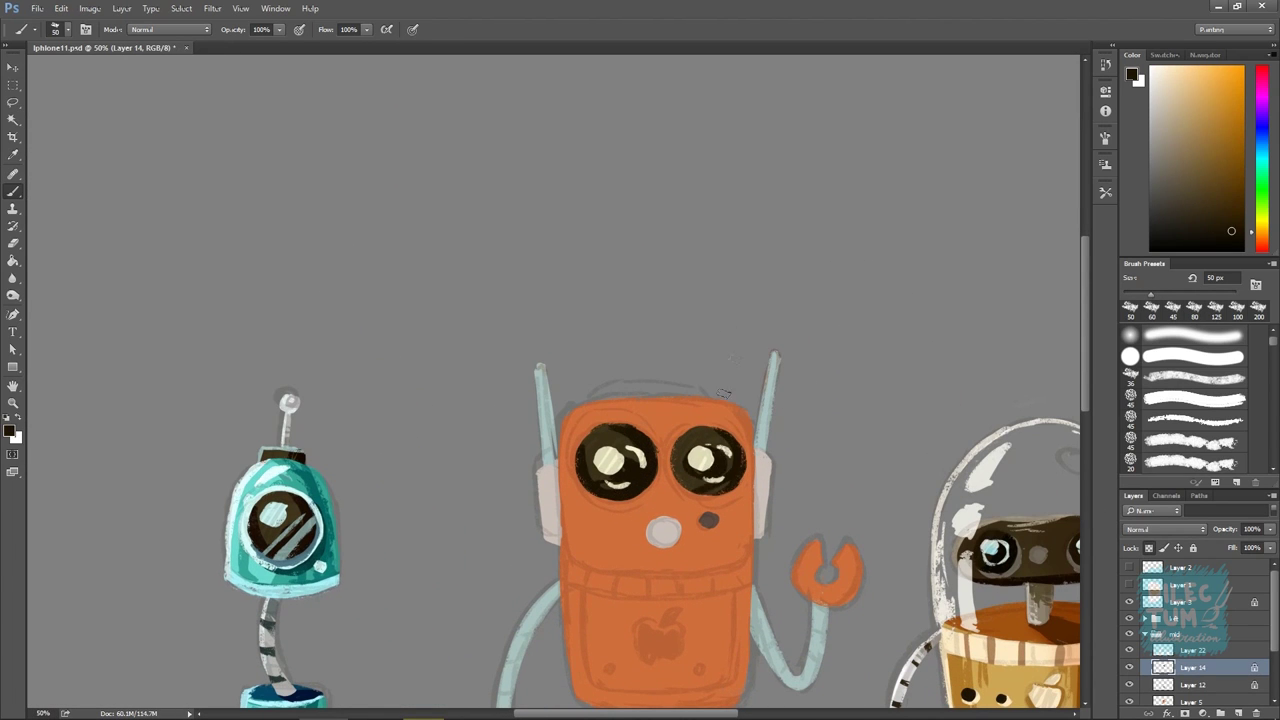
key(v)
key(ctrl+minus)
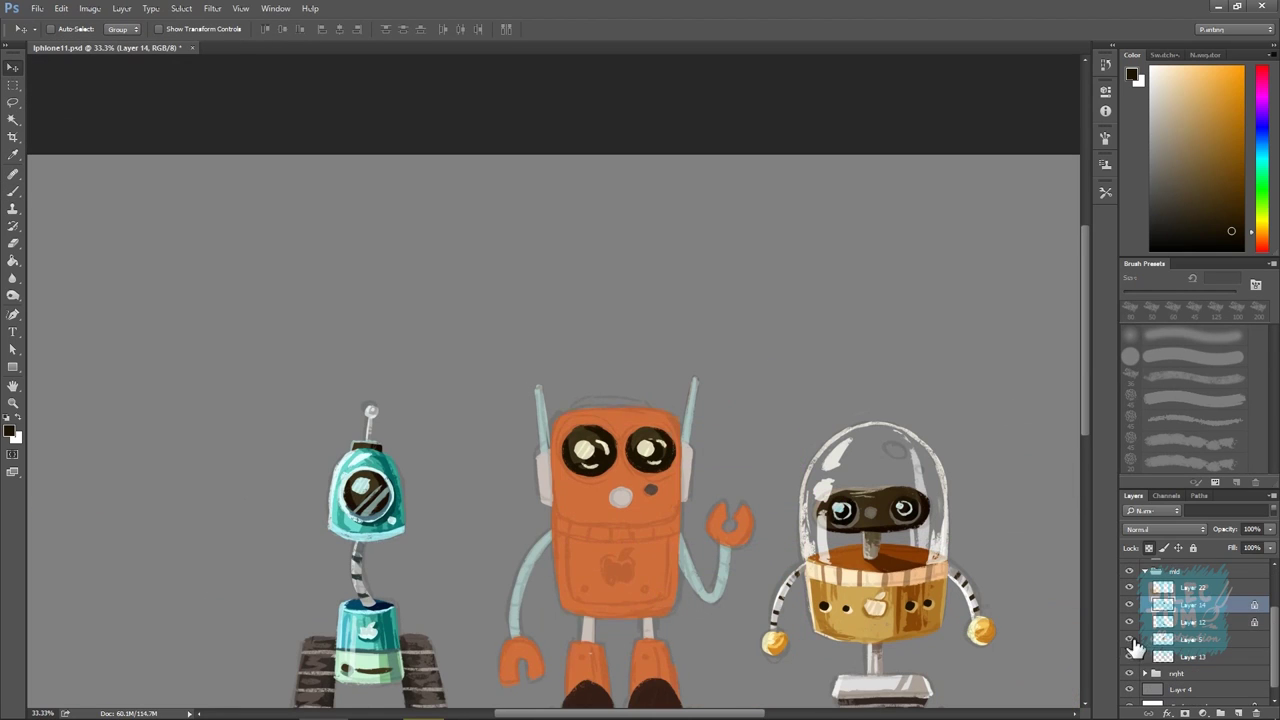
Paint orange strokes over the robot's body on Layer 5, then shrink the brush
click(1190, 639)
key(b)
alt+click(640, 520)
drag(690, 430, 640, 580)
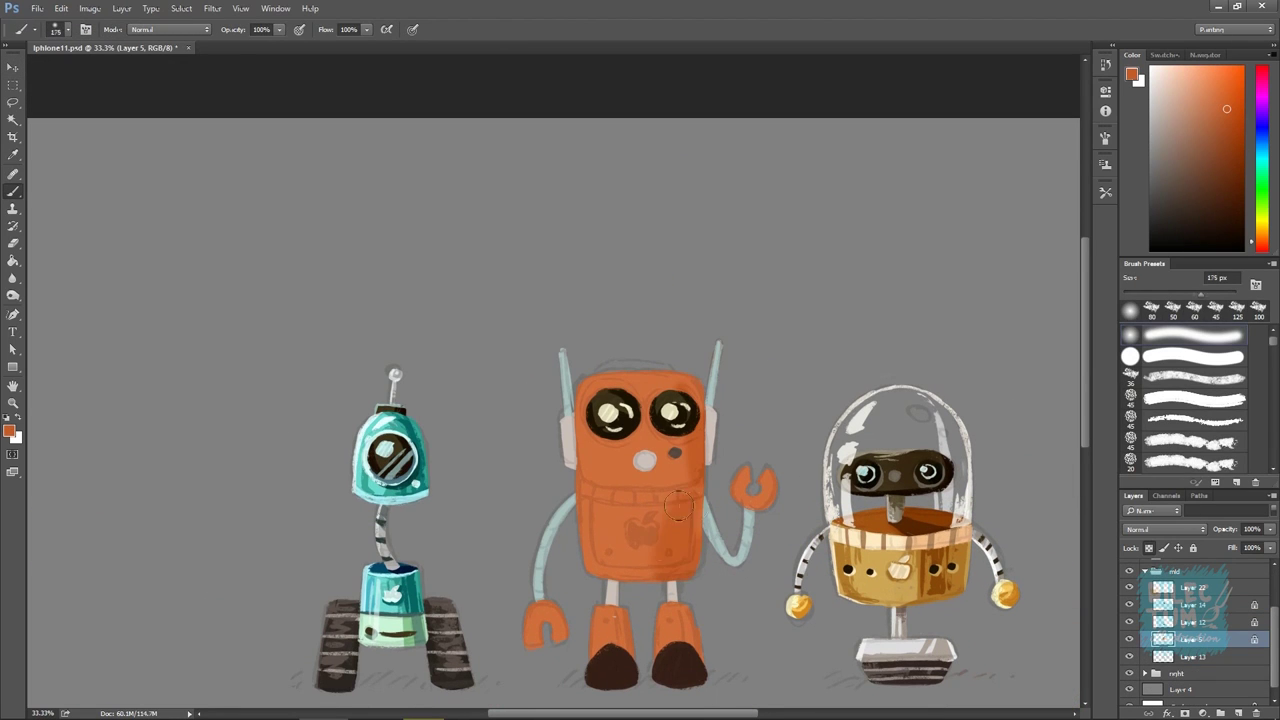
scroll(851, 349, up, 2)
key(bracketleft)
Add a new layer above Layer 5 and paint a light grey face panel with the 80 px brush
click(1237, 713)
click(1160, 132)
click(1151, 310)
drag(556, 480, 640, 490)
drag(570, 530, 618, 446)
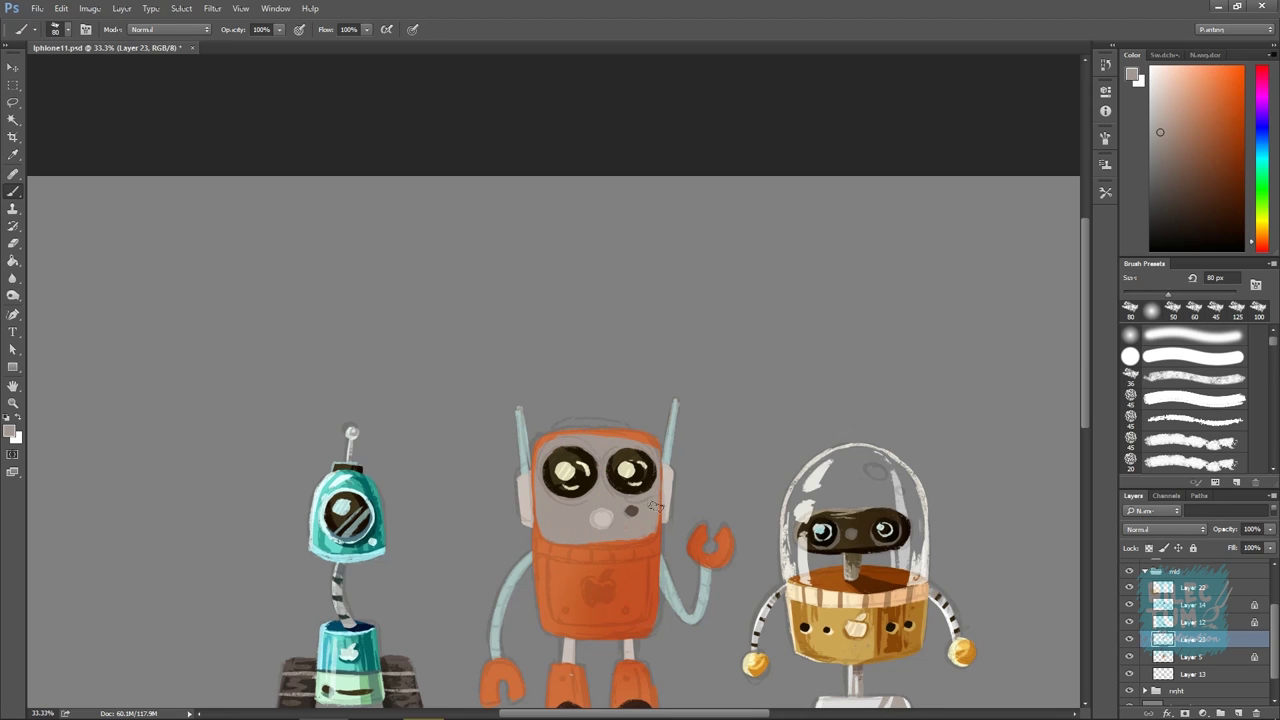
Paint the orange robot's face panel red with a large brush and fine-tune the shade
key(e)
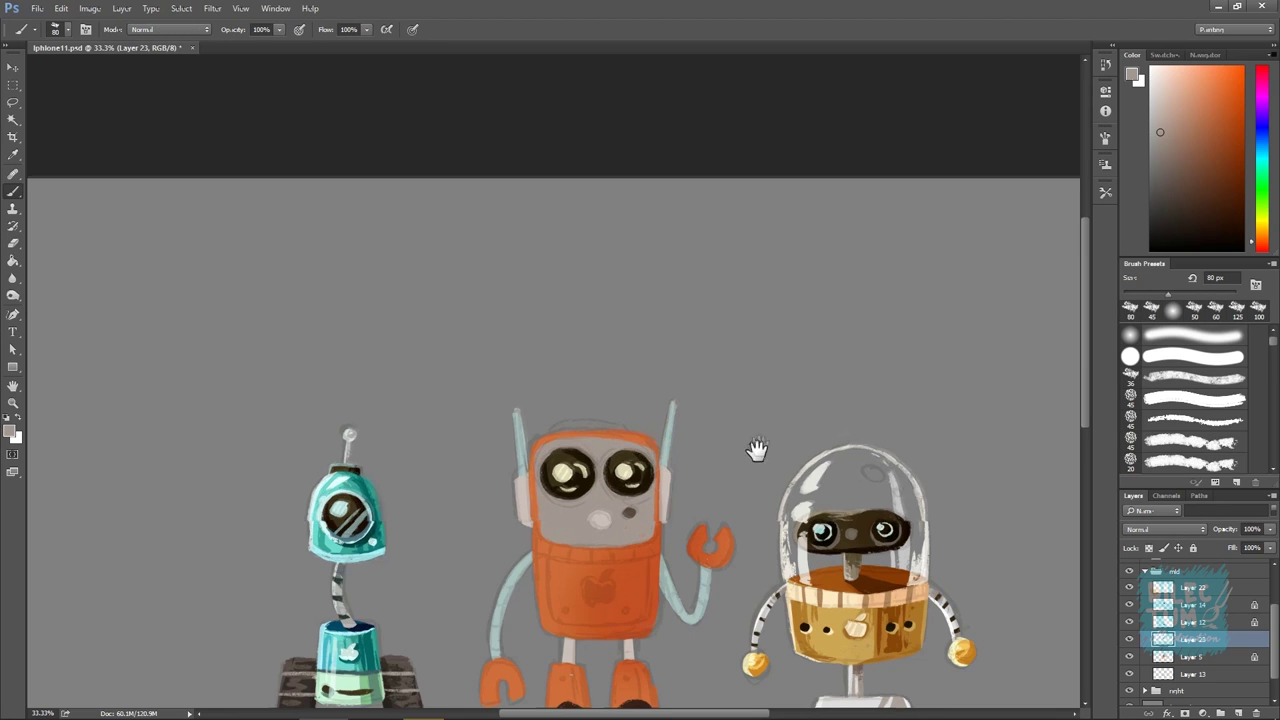
key(b)
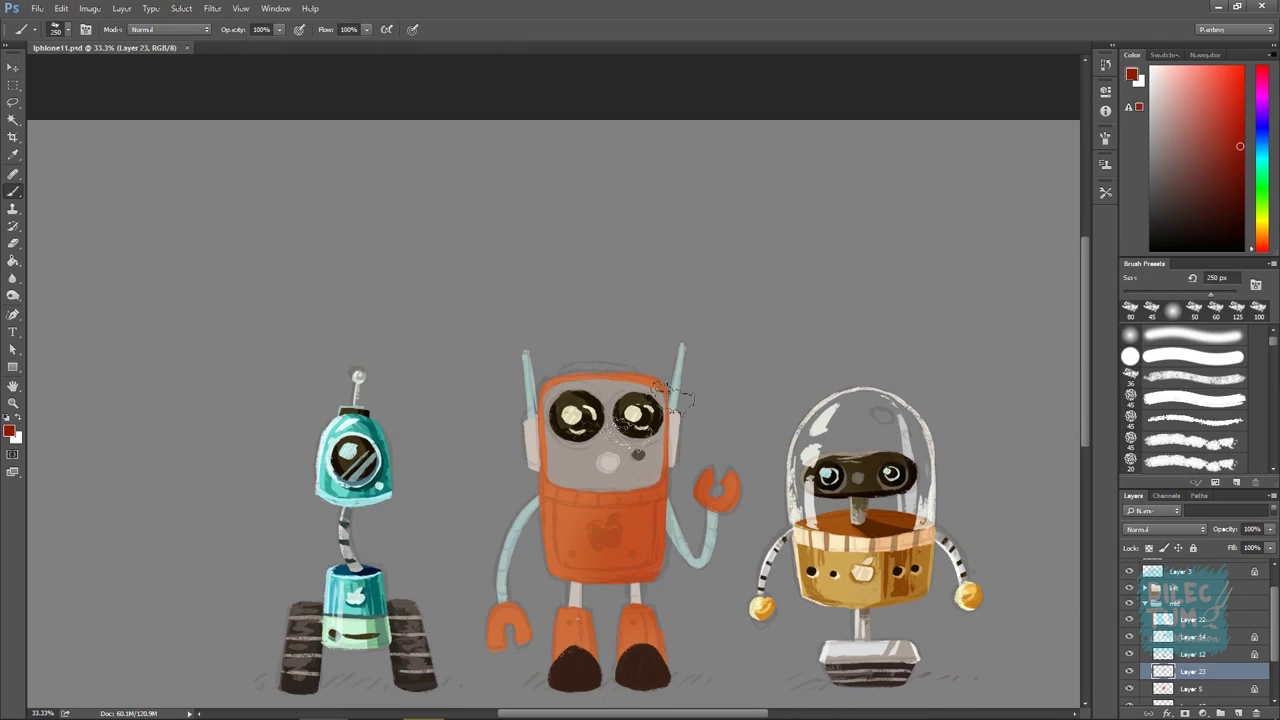
mouse_move(600, 430)
mouse_down()
mouse_move(720, 378)
mouse_move(891, 386)
mouse_up()
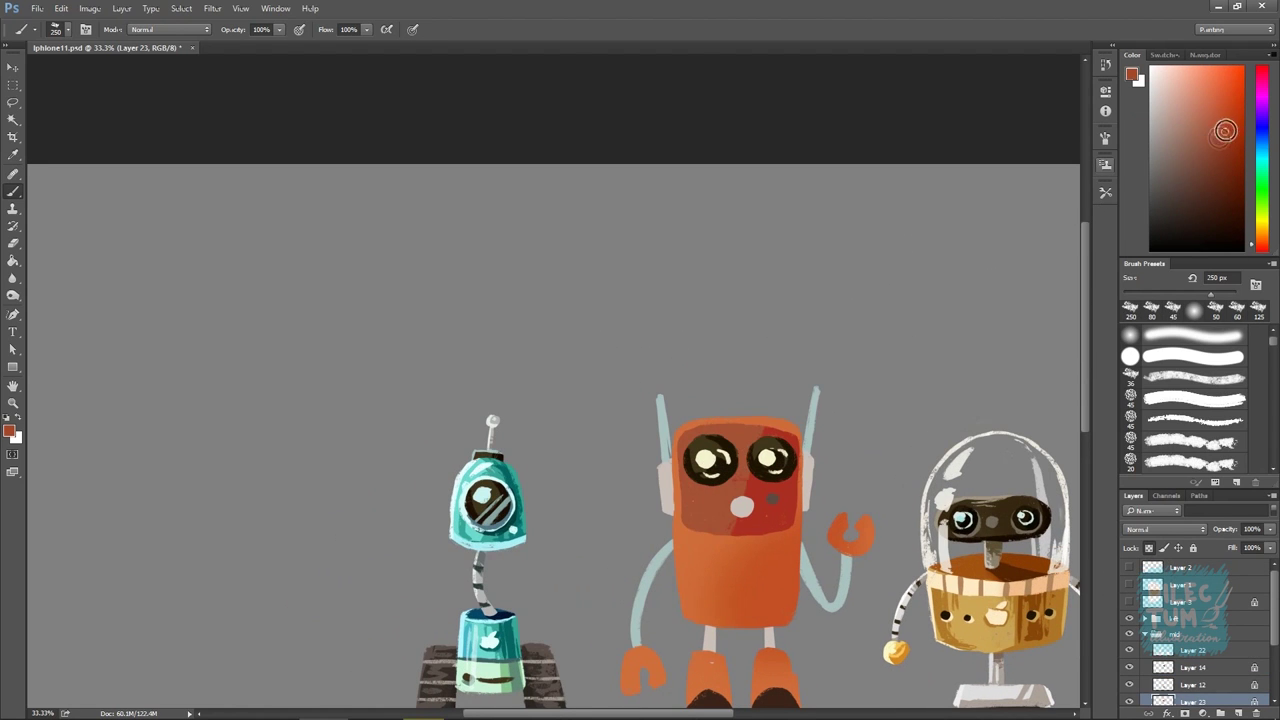
click(1229, 126)
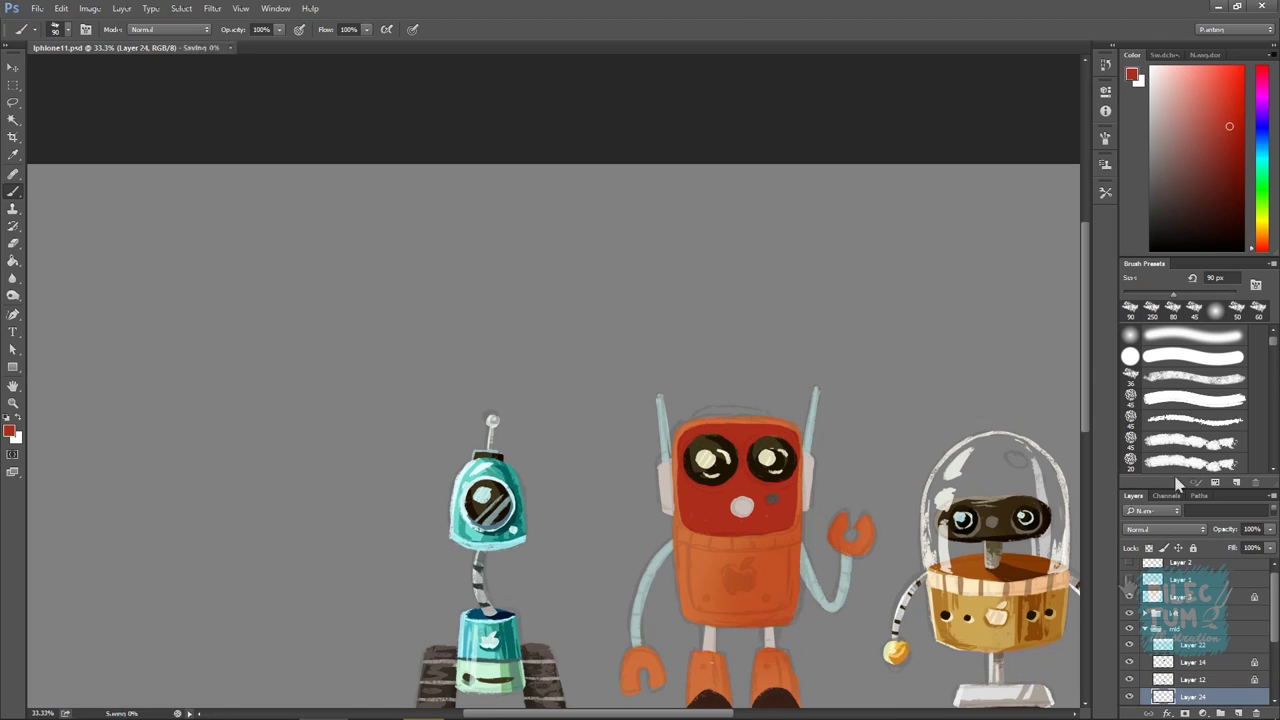
Add Layer 24 above the red face layer and pick pale pink for the eye outlines
click(1129, 584)
drag(1191, 649, 1190, 650)
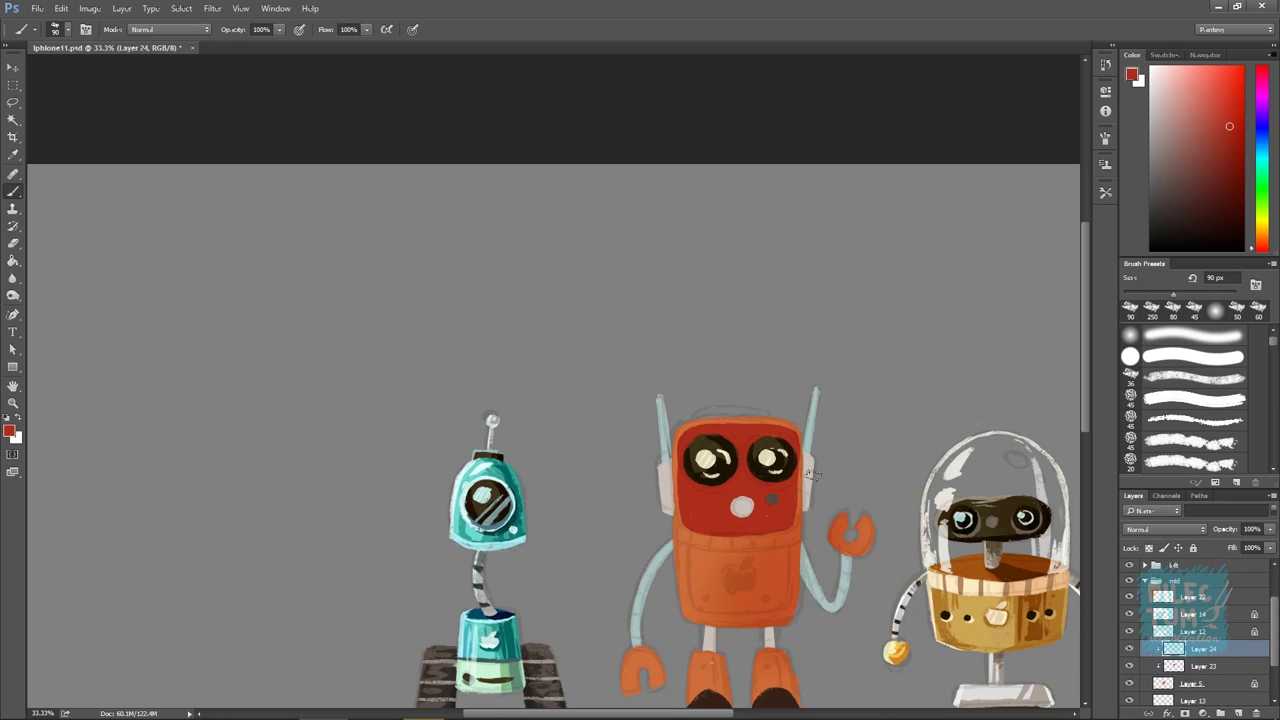
alt+click(808, 500)
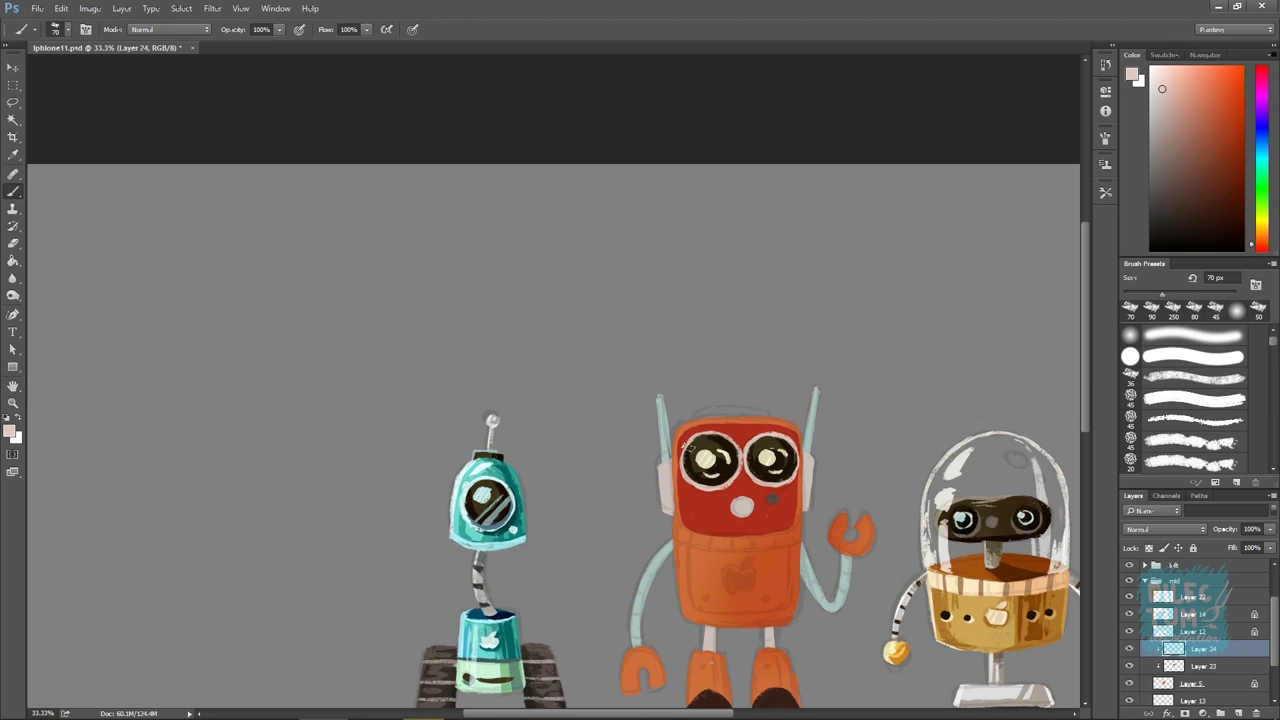
scroll(829, 494, up, 2)
ctrl+click(829, 494)
Paint a lighter pink band across the orange robot's body
key(d)
key(v)
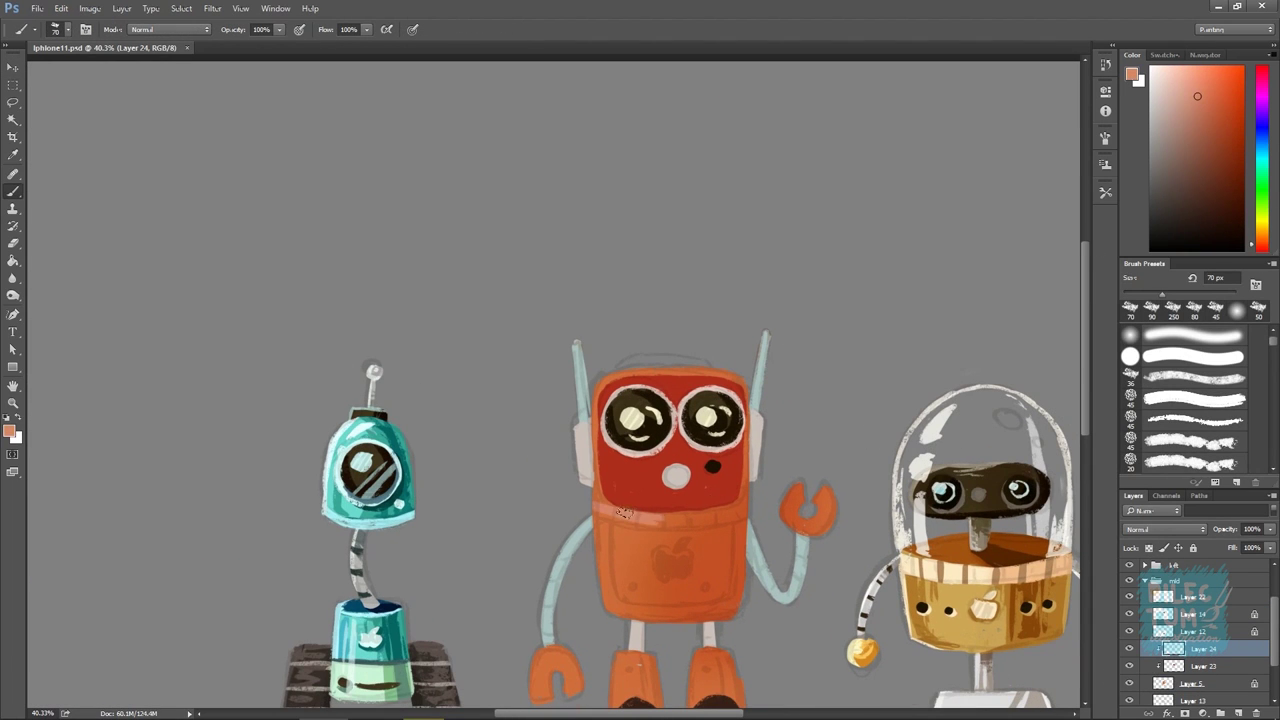
click(1193, 70)
drag(594, 513, 748, 513)
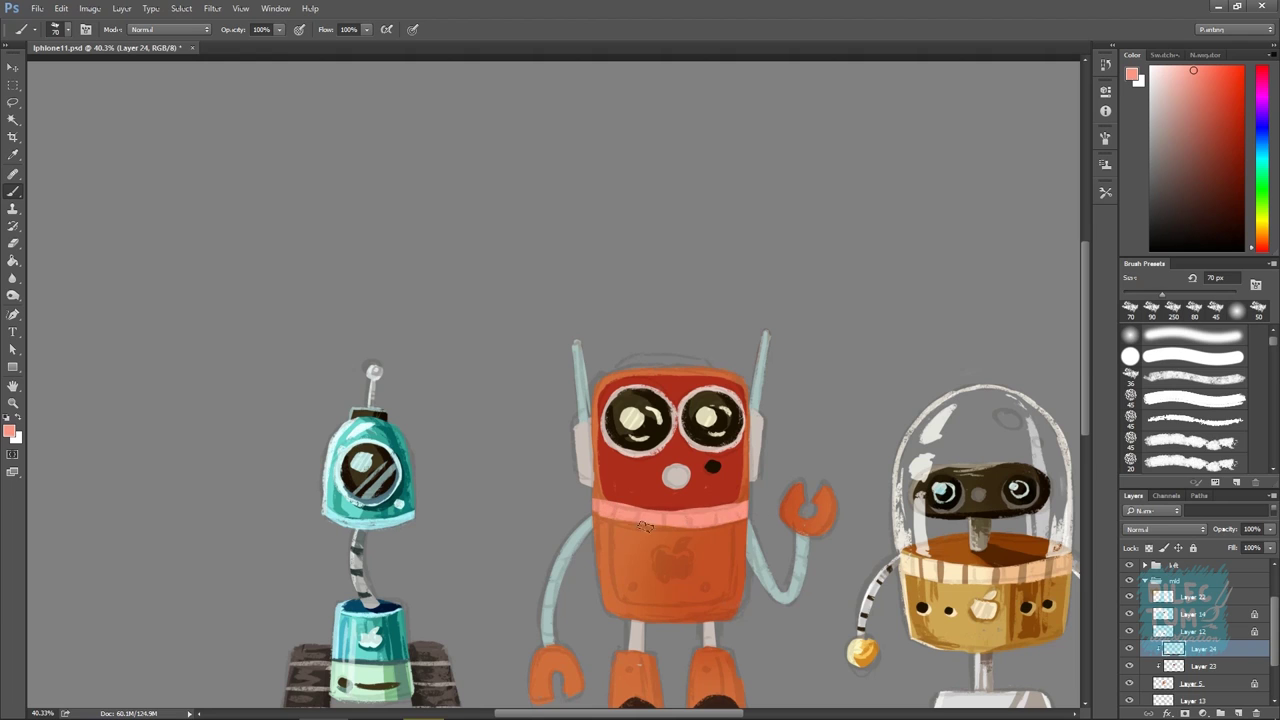
scroll(699, 516, down, 1)
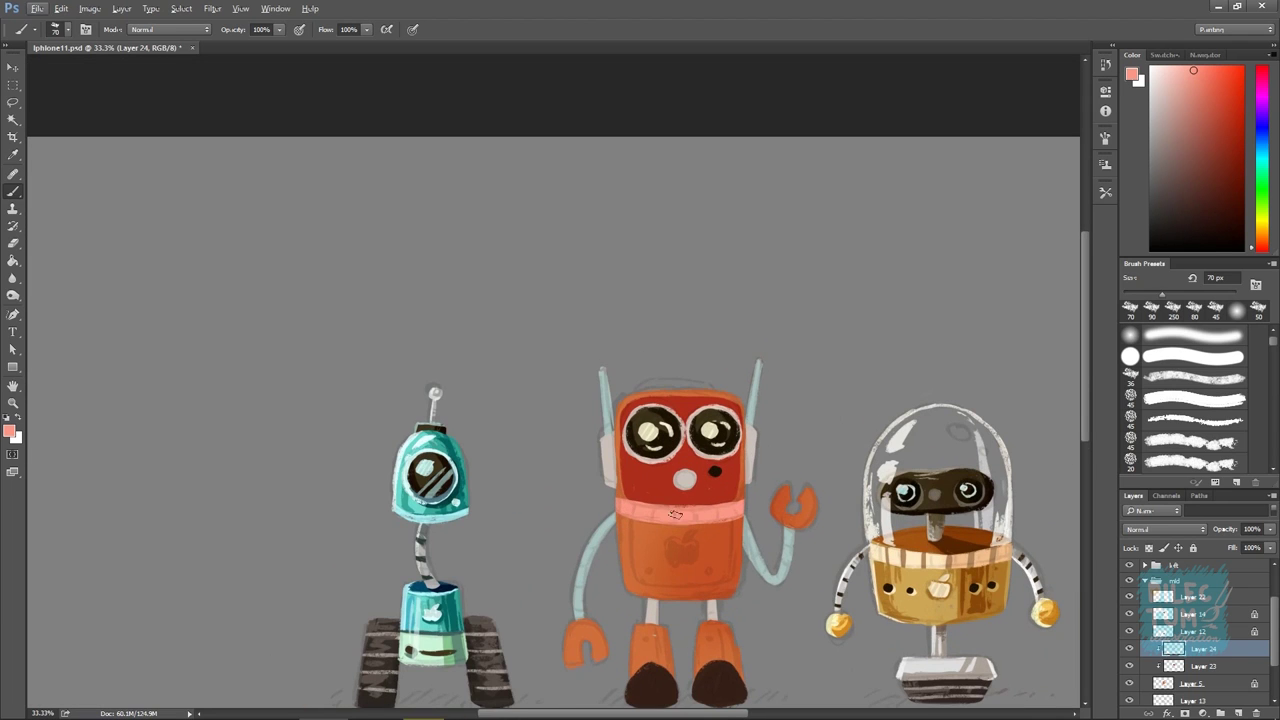
key(e)
scroll(1088, 586, up, 3)
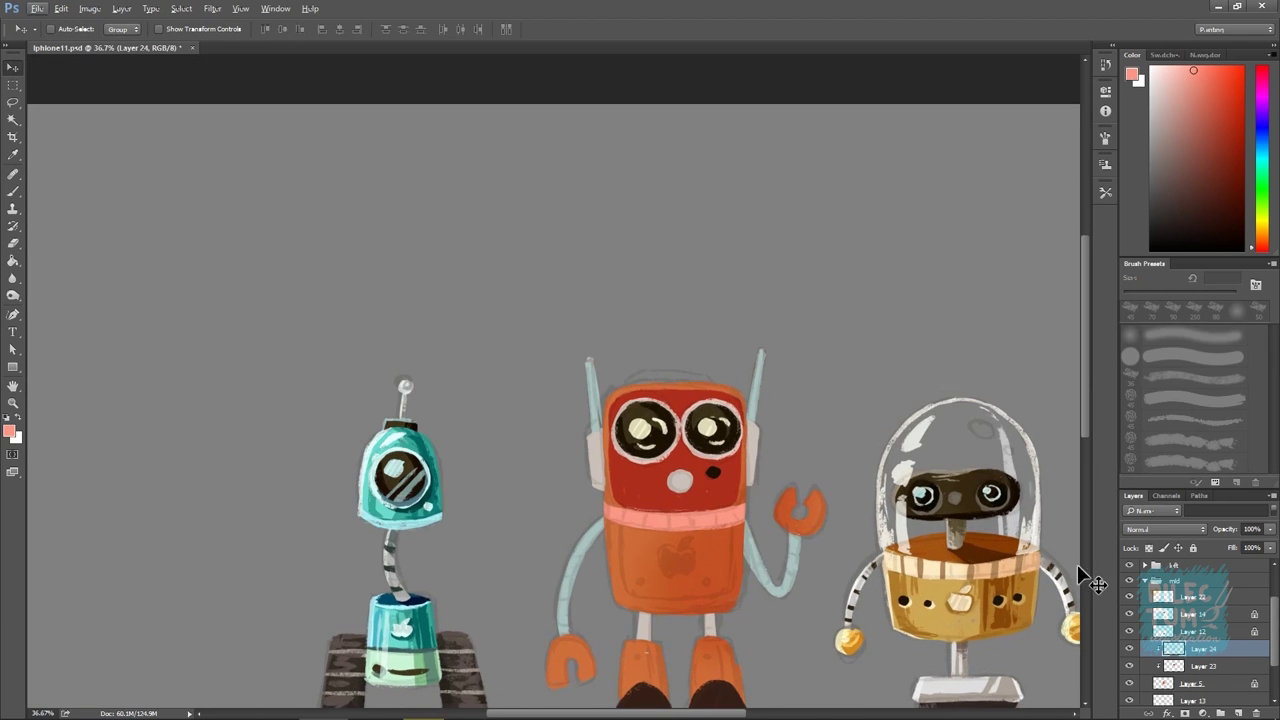
With a 70 px brush, sample dark red, cream, peach and red-orange colours from the red robot
key(b)
alt+click(553, 468)
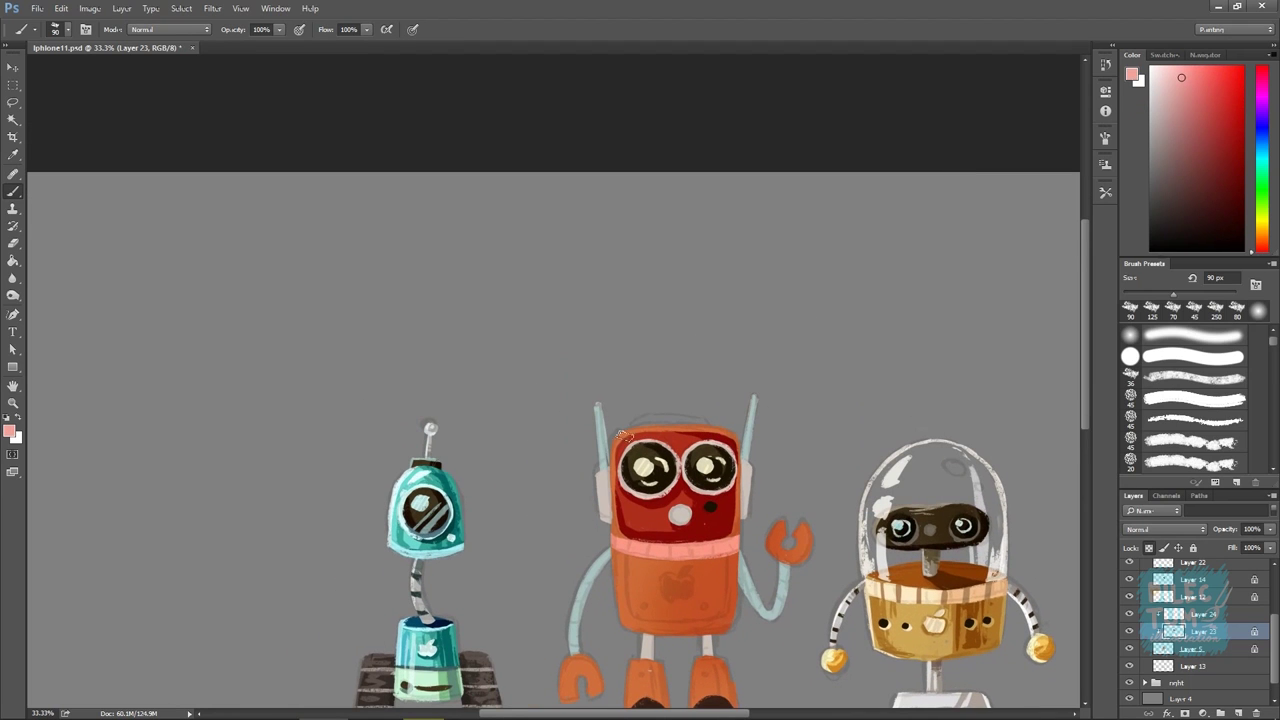
alt+click(618, 443)
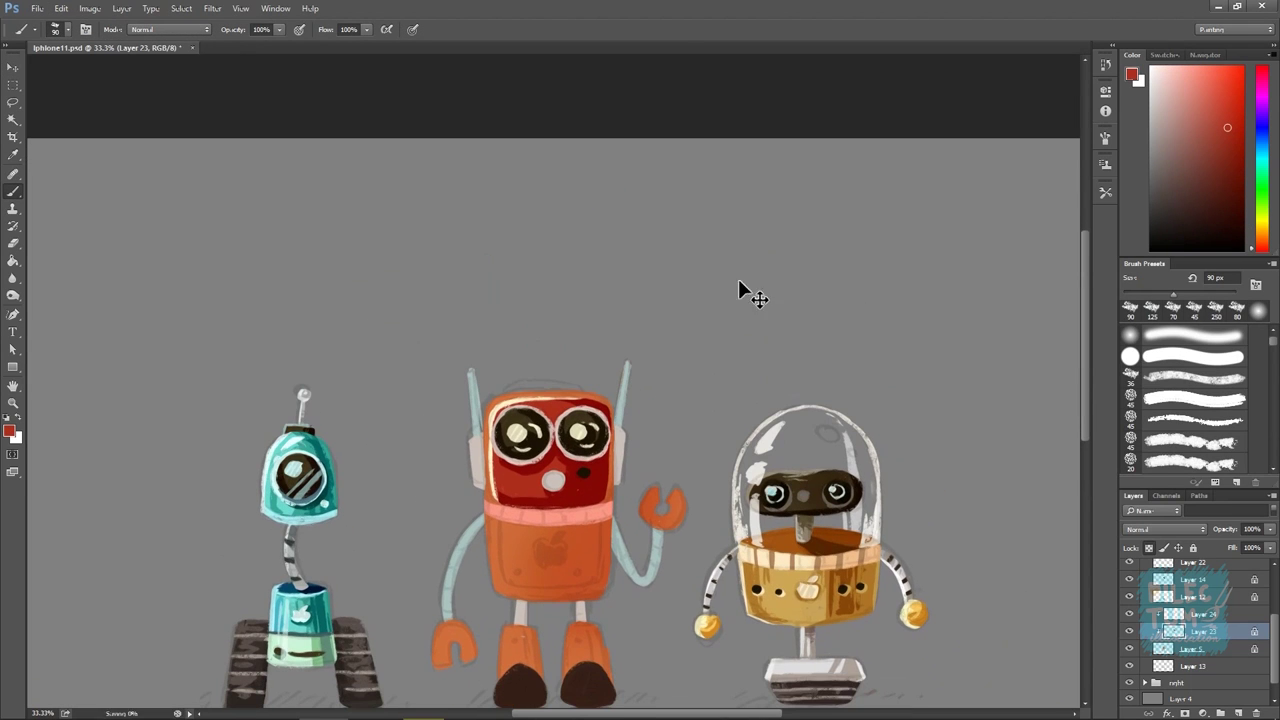
alt+click(486, 440)
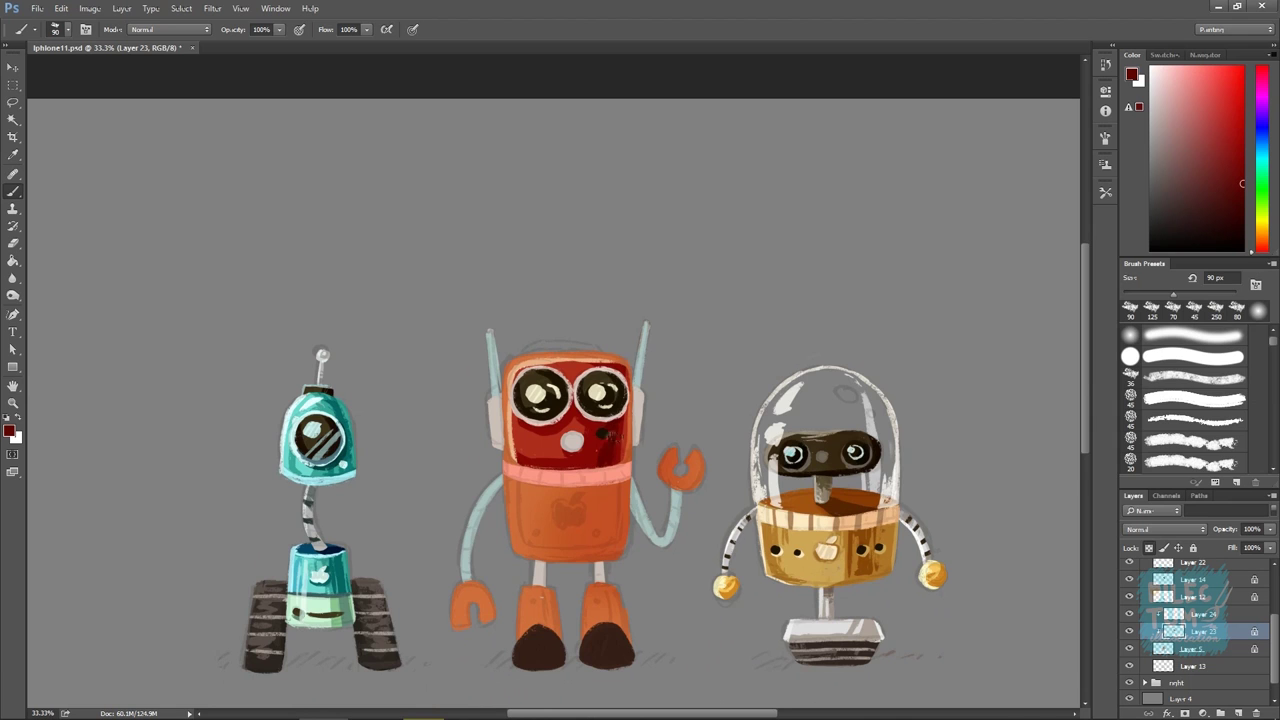
key(v)
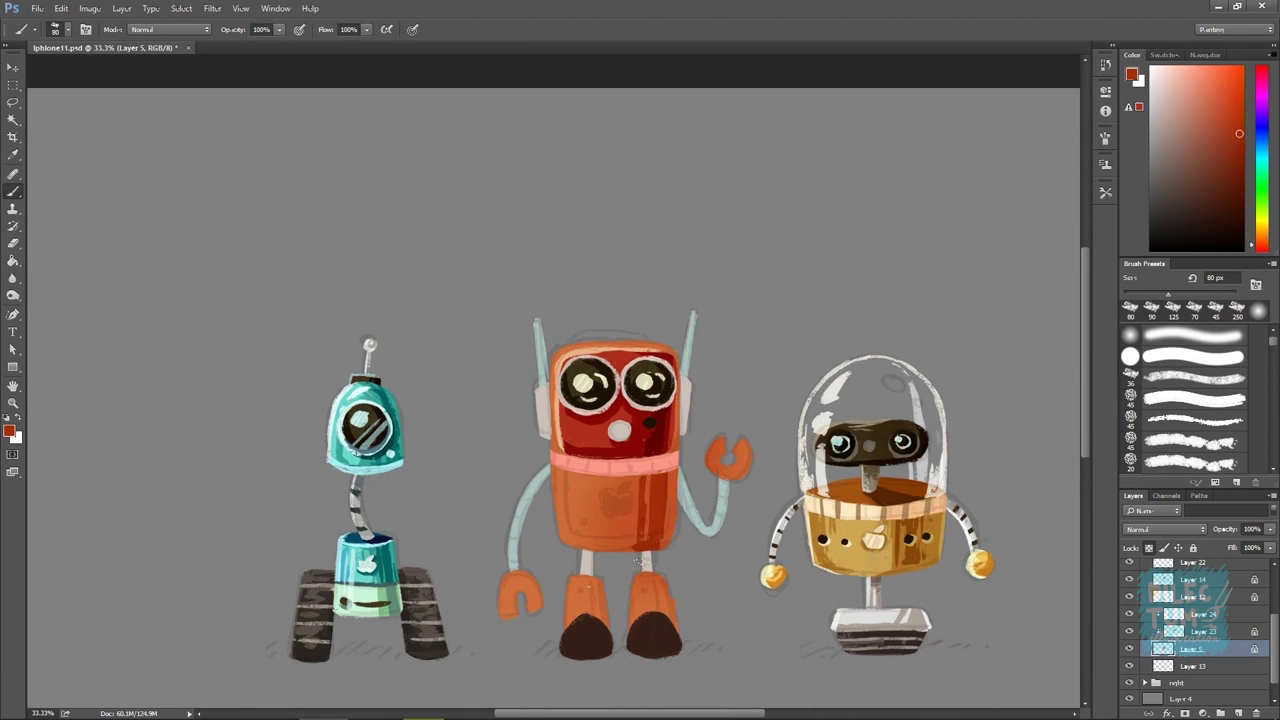
alt+click(674, 540)
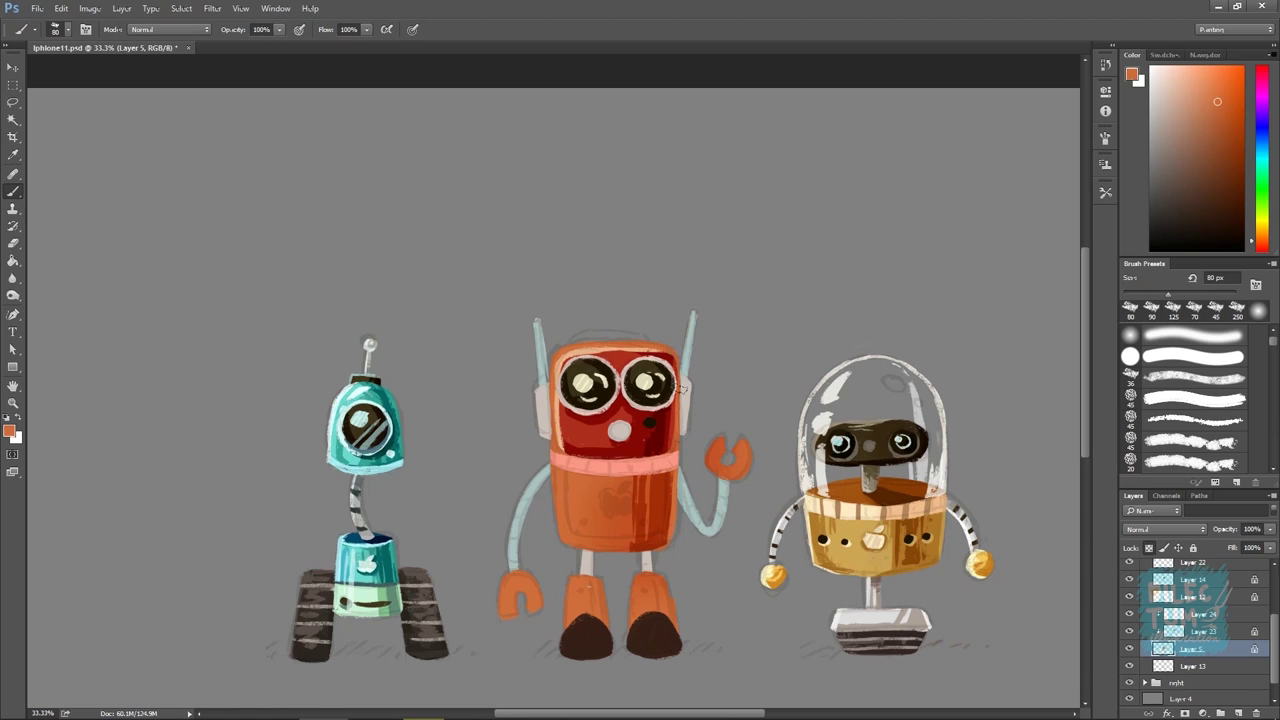
alt+click(661, 507)
scroll(783, 313, up, 1)
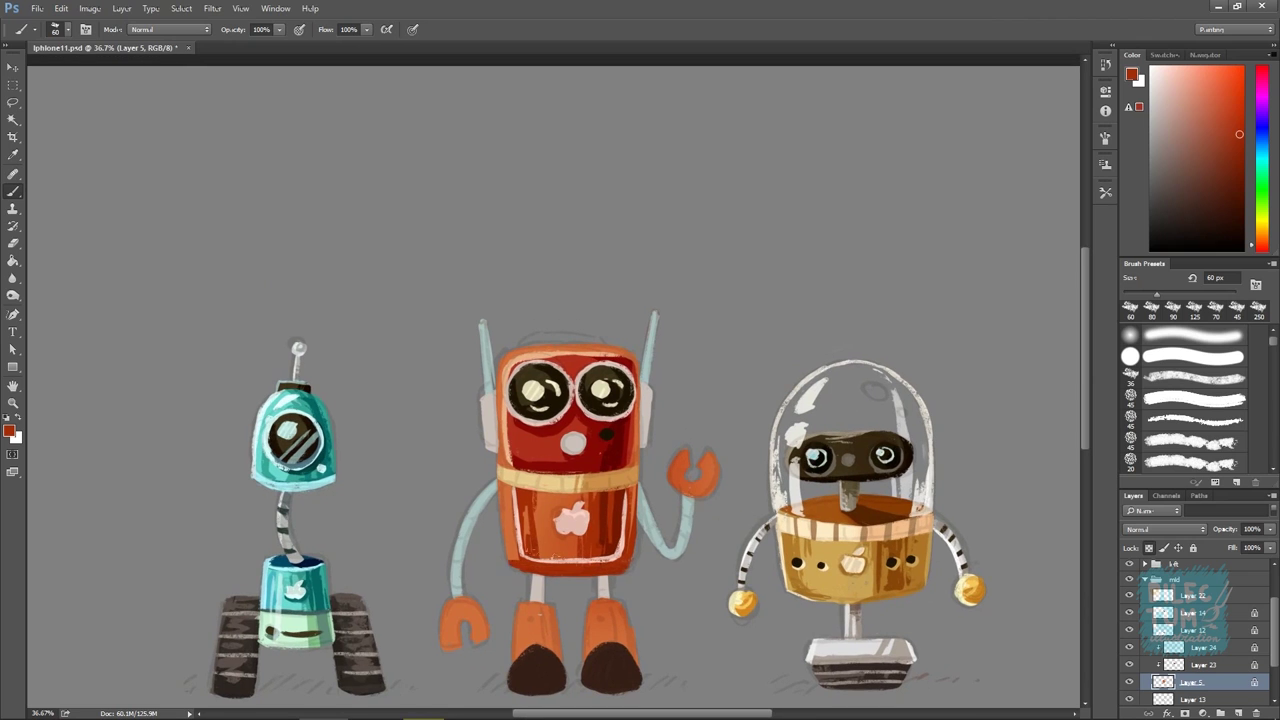
Paint light cyan rim light down the red robot's left edge and across its top
click(1186, 74)
click(1263, 162)
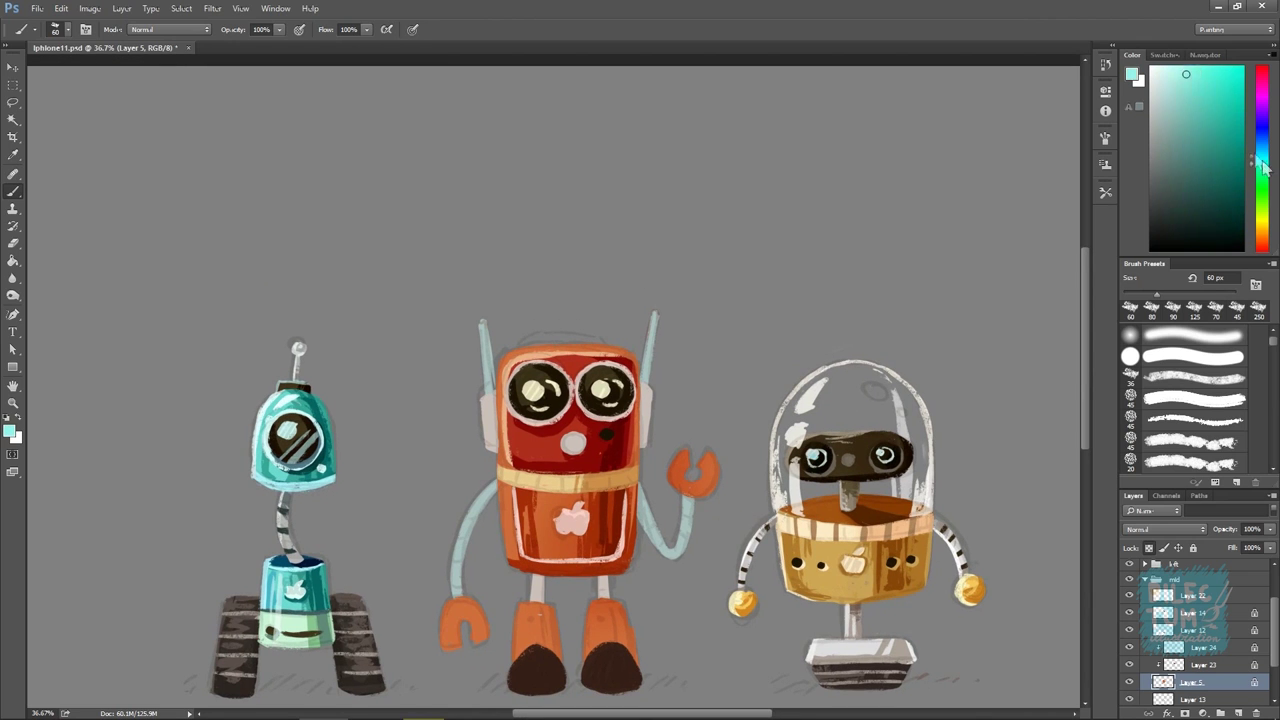
drag(505, 360, 507, 566)
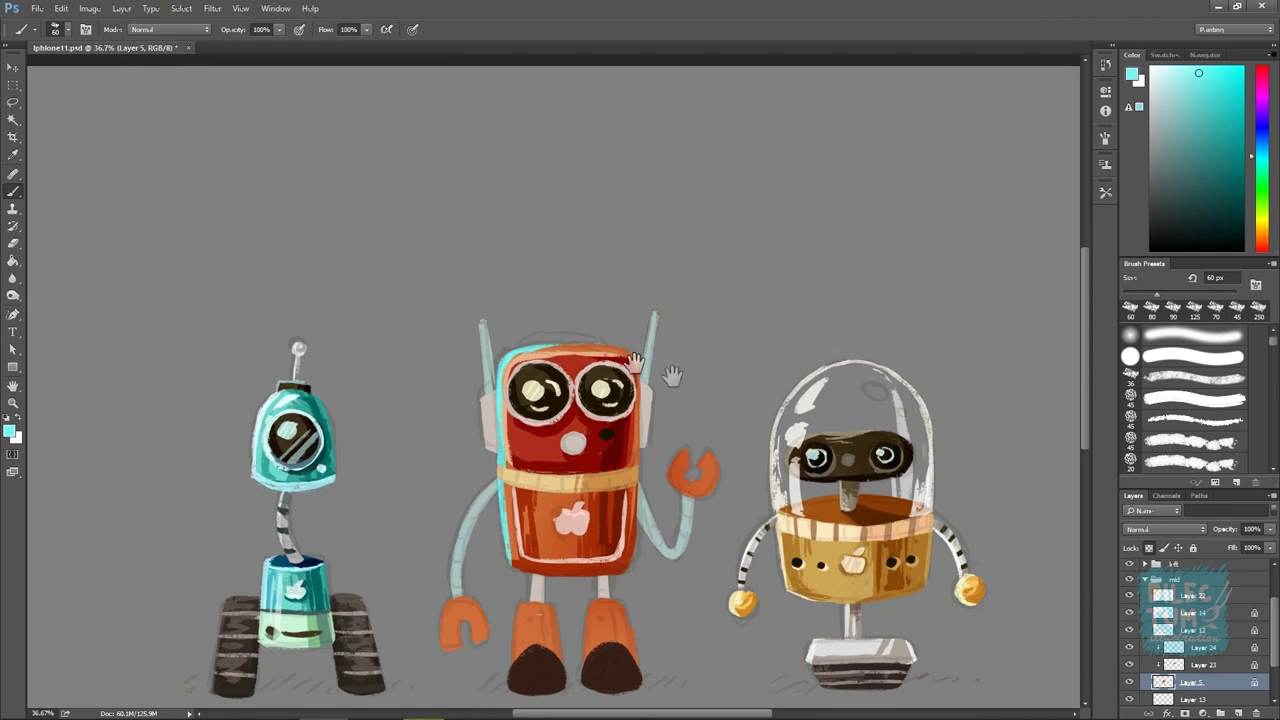
drag(666, 371, 653, 393)
Sample near-black and light pink from the red robot while moving between Layers 22, 5 and 23
drag(607, 443, 597, 439)
alt+click(583, 451)
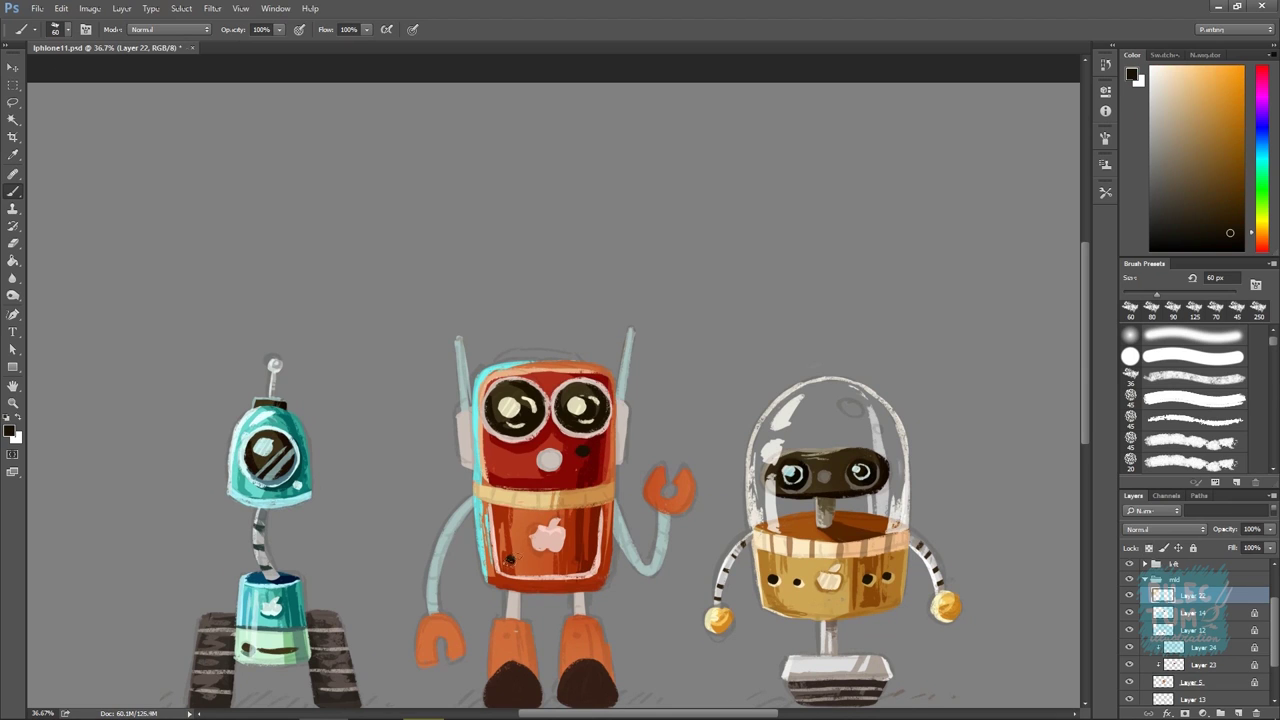
click(1190, 681)
alt+click(510, 561)
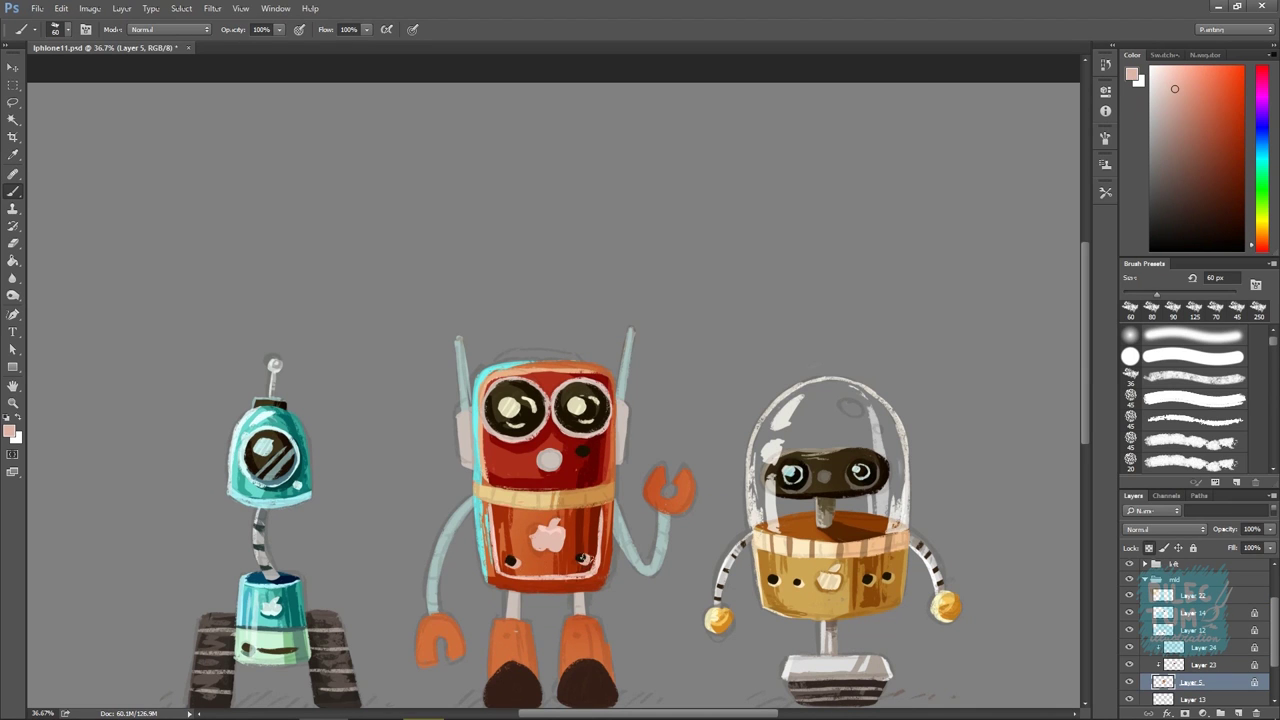
key(ctrl+minus)
alt+click(577, 347)
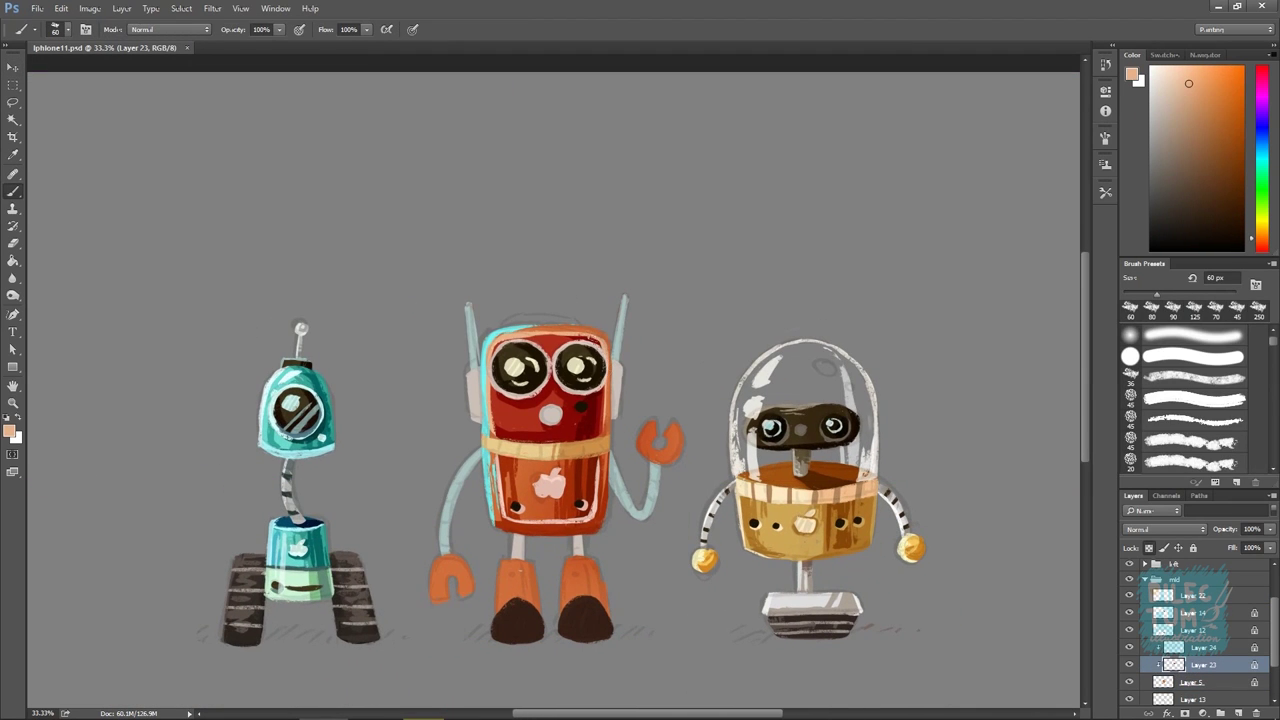
scroll(623, 300, down, 5)
scroll(1006, 509, up, 3)
On Layer 24, sample the red robot's colours and paint its belt dark brown
key(alt+bracketright)
alt+click(564, 377)
drag(570, 384, 565, 486)
alt+click(567, 487)
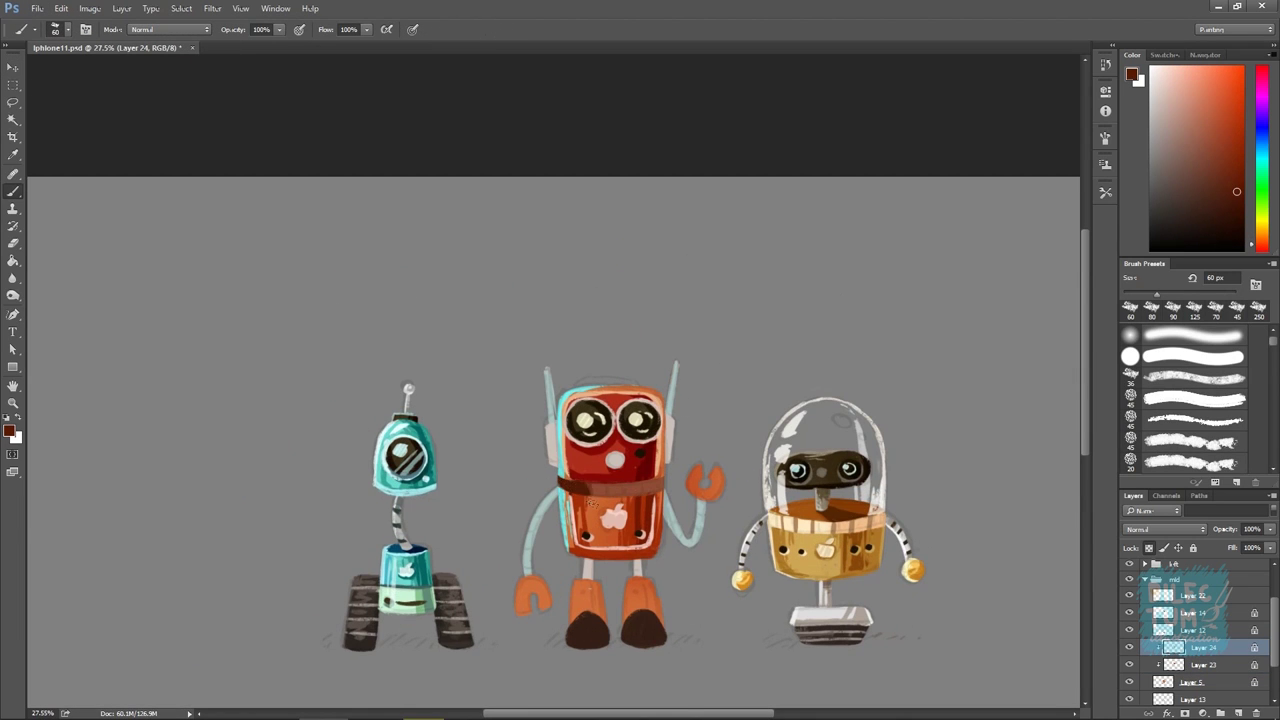
alt+click(665, 477)
scroll(1141, 579, up, 3)
click(1175, 119)
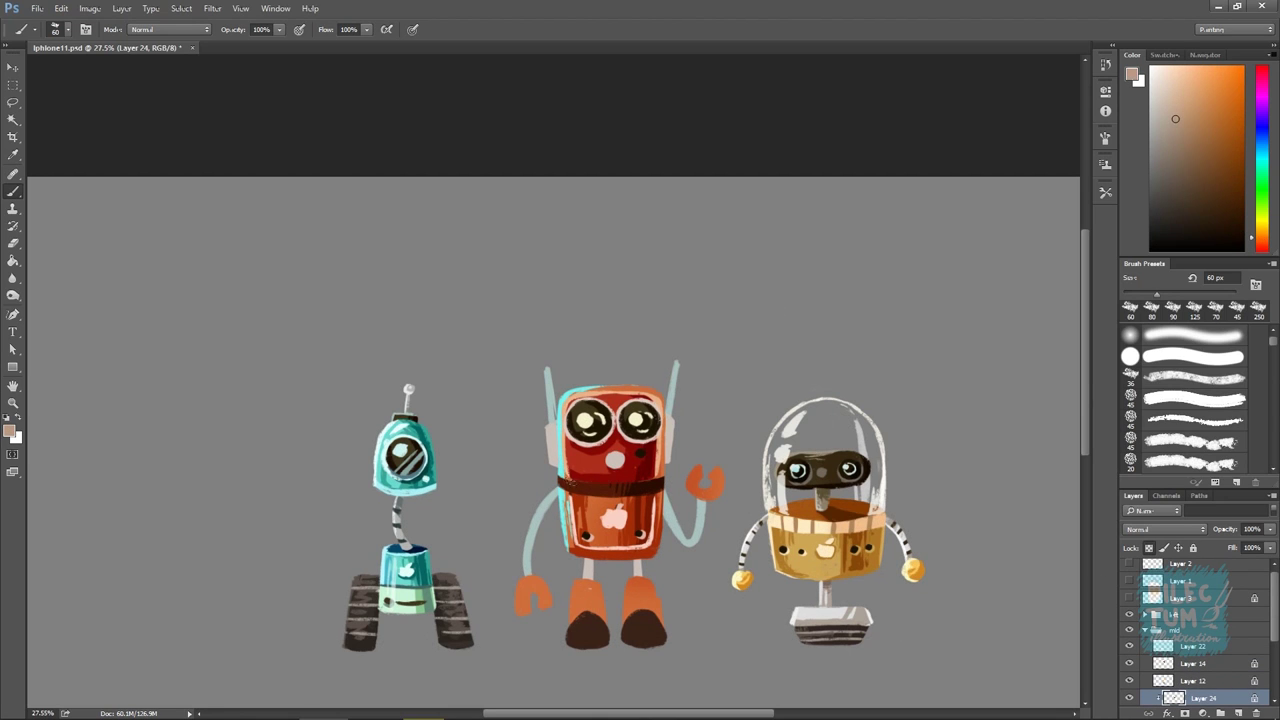
Nudge the layer artwork downward, then paint a white highlight on the red robot's face
alt+click(562, 447)
drag(760, 430, 750, 468)
ctrl+click(669, 430)
alt+click(669, 430)
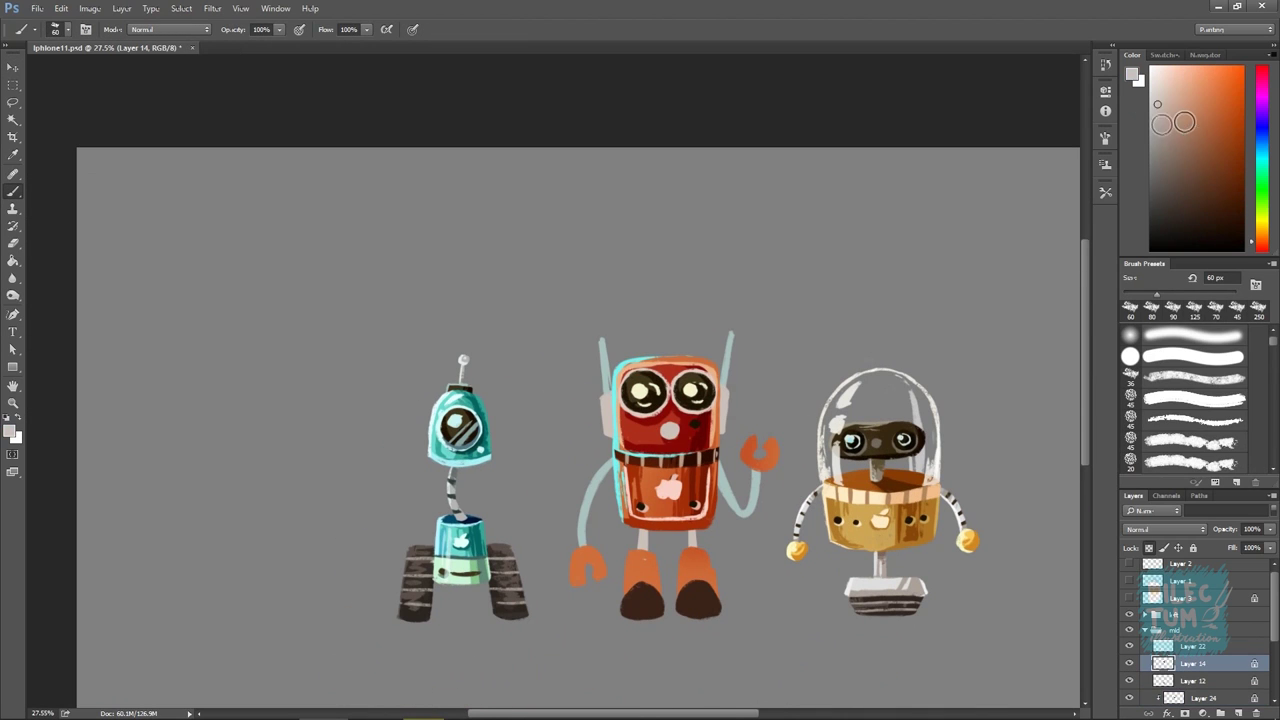
drag(669, 430, 688, 517)
click(689, 516)
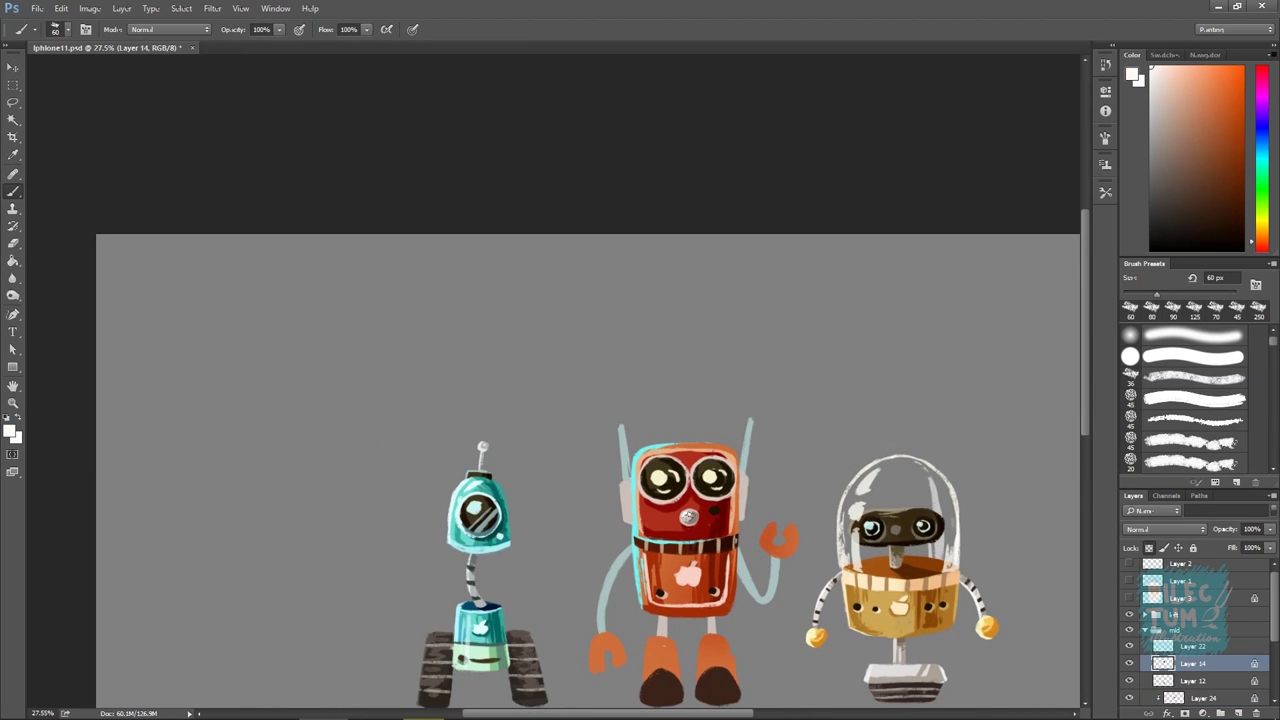
On Layer 13, erase and retouch the robot with a 90 px brush, sampling pale cyan, tan-brown and mid teal
drag(772, 488, 679, 402)
ctrl+click(679, 402)
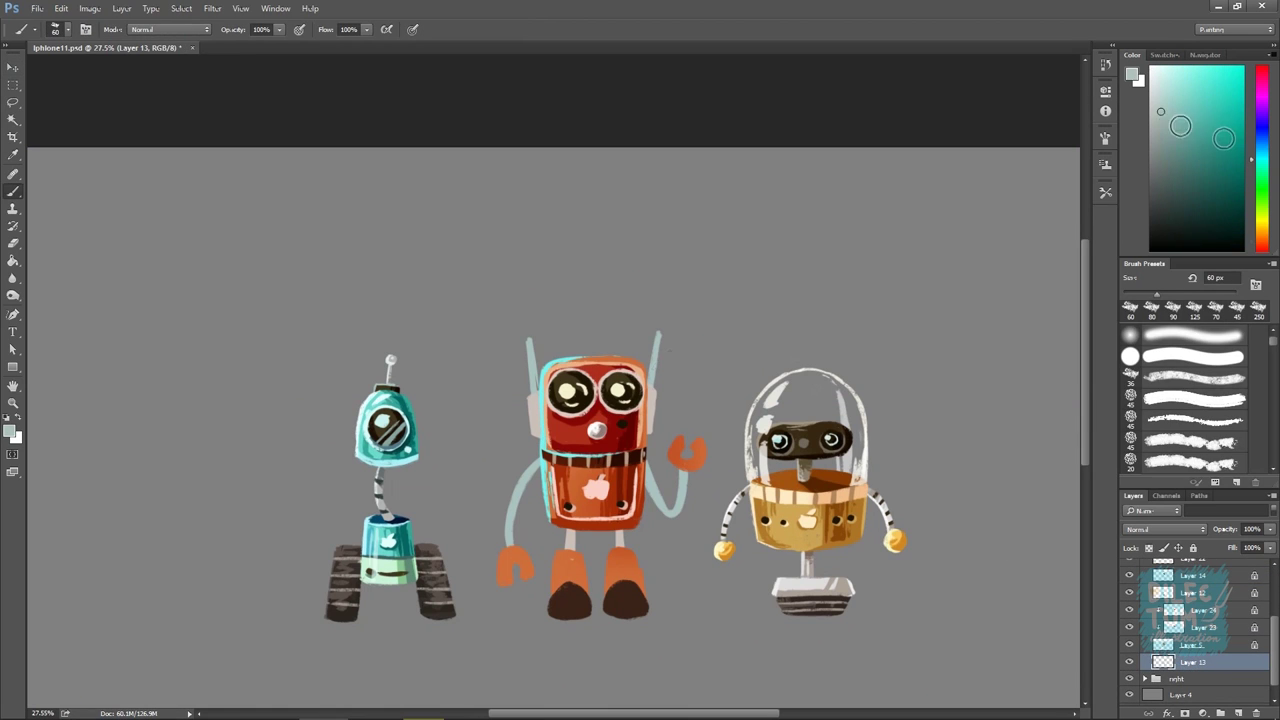
drag(531, 385, 541, 449)
alt+click(541, 449)
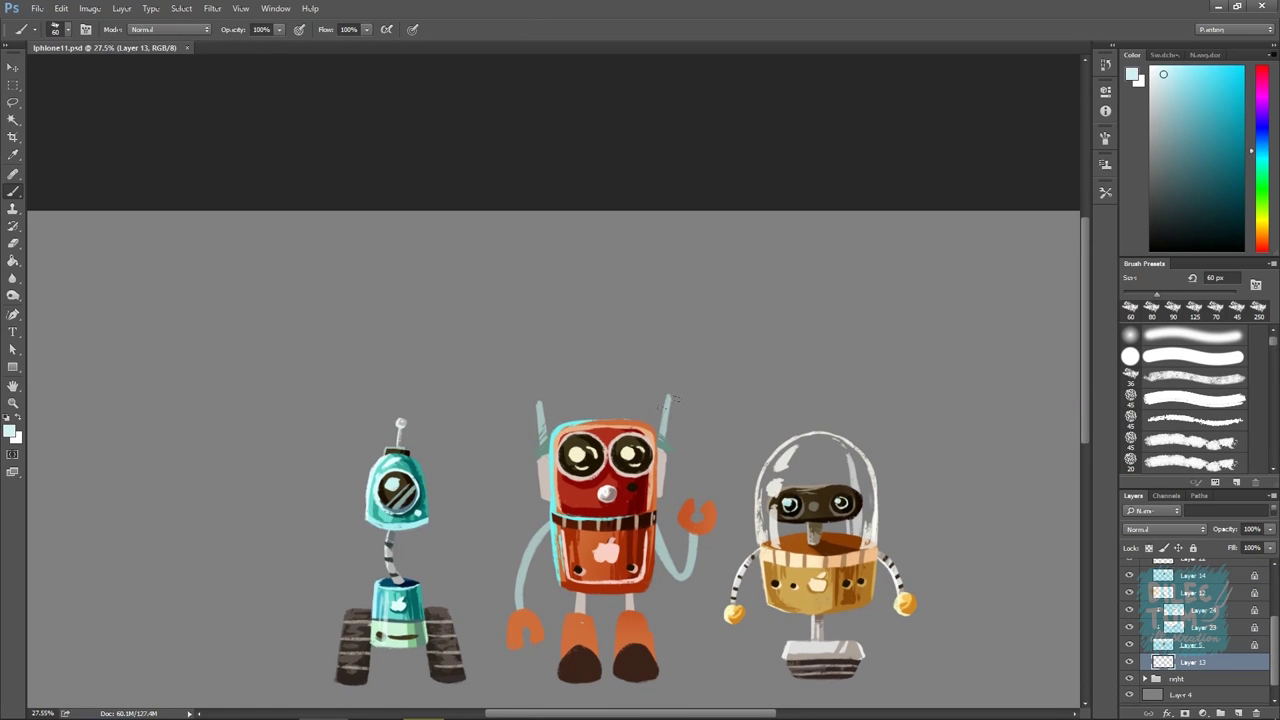
key(e)
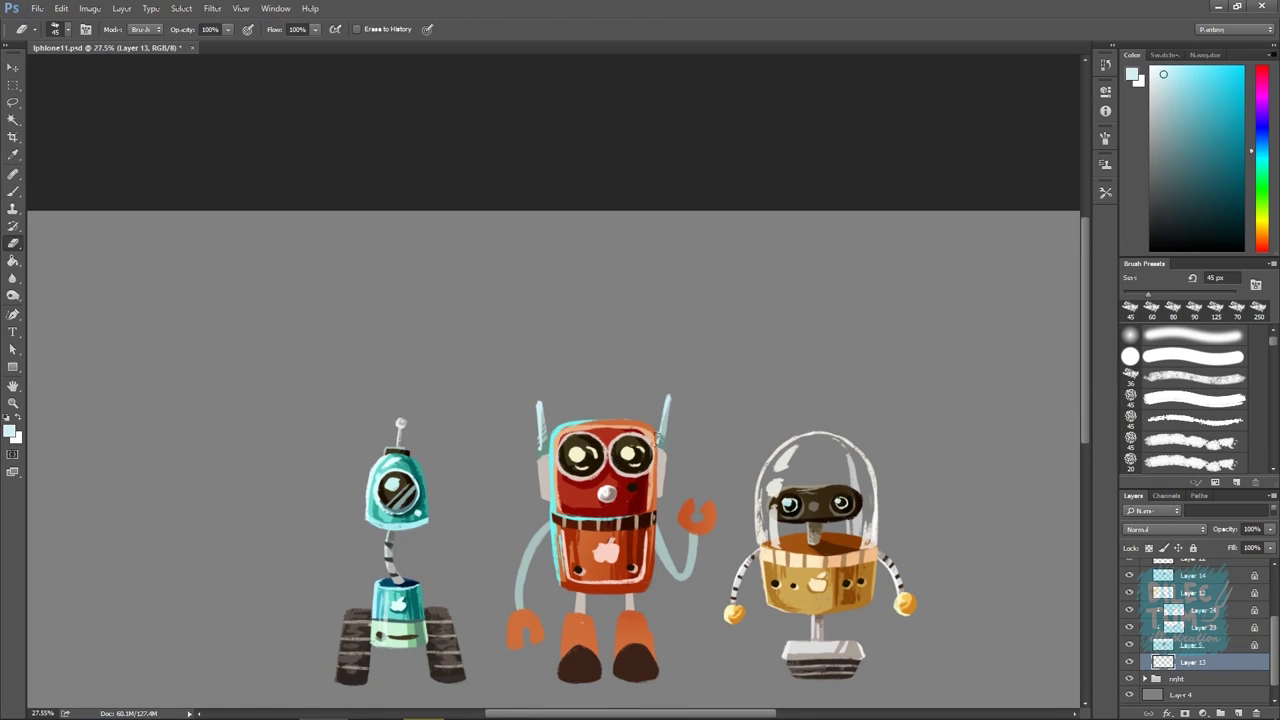
key(b)
alt+click(656, 490)
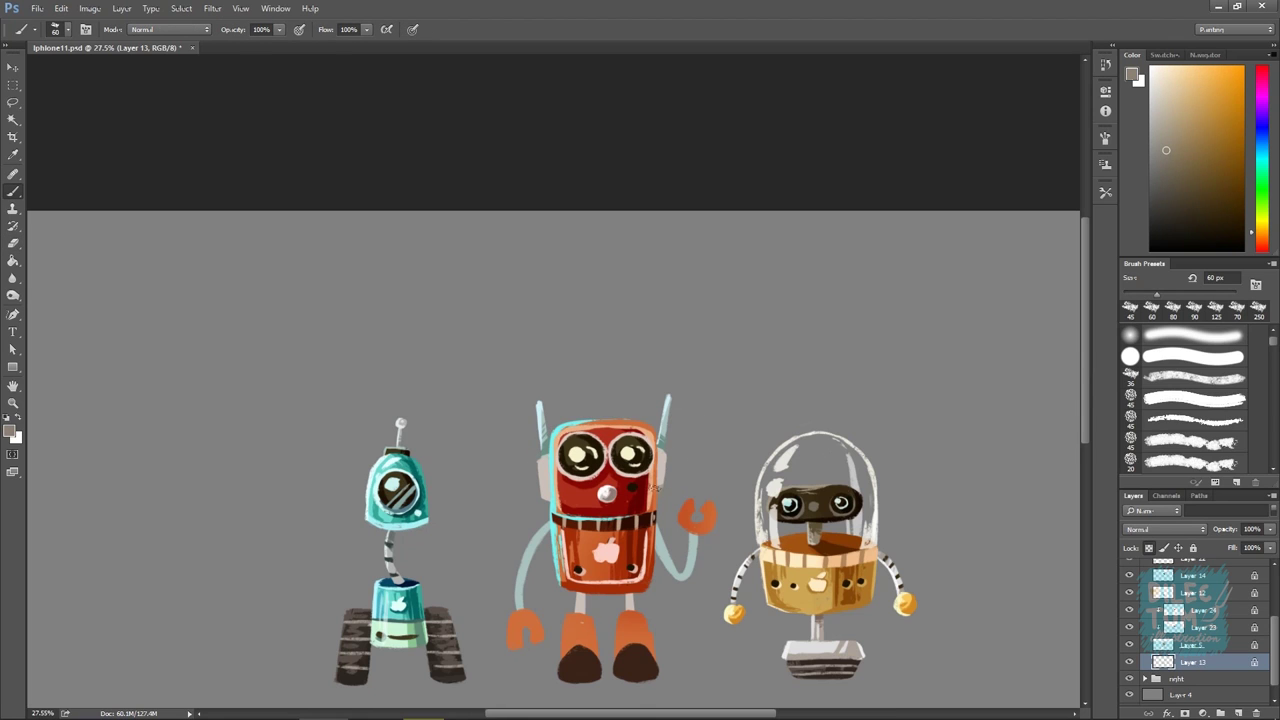
key(bracketleft)
key(bracketleft)
key(bracketleft)
alt+click(662, 476)
alt+click(536, 465)
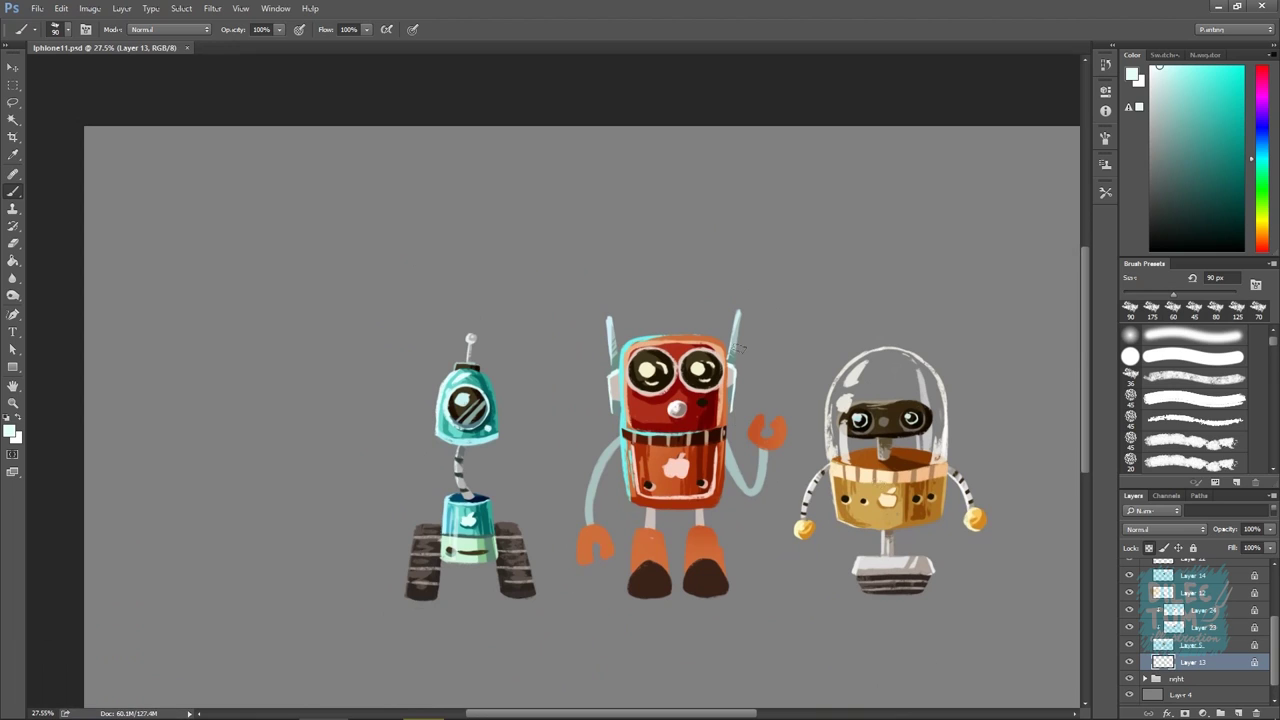
alt+click(624, 450)
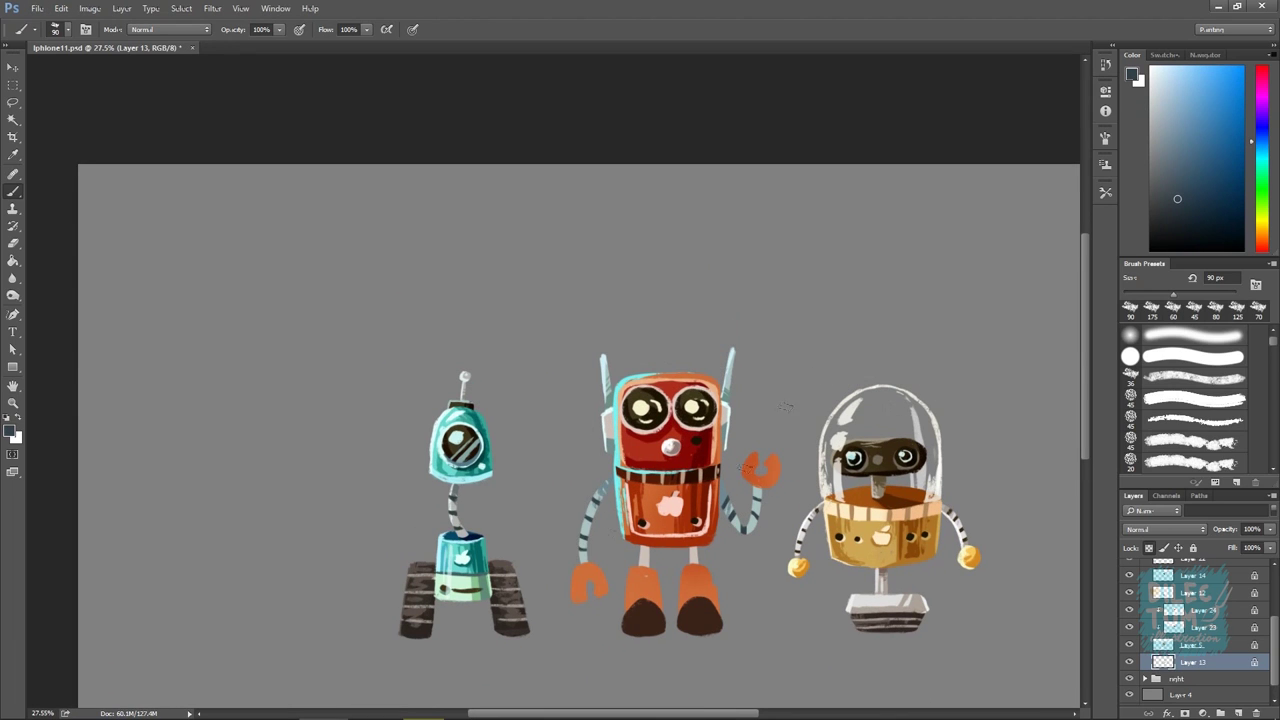
Sample pale cyan from the red robot's head outline and add rim lights to each robot, including on Layer 7
alt+click(618, 404)
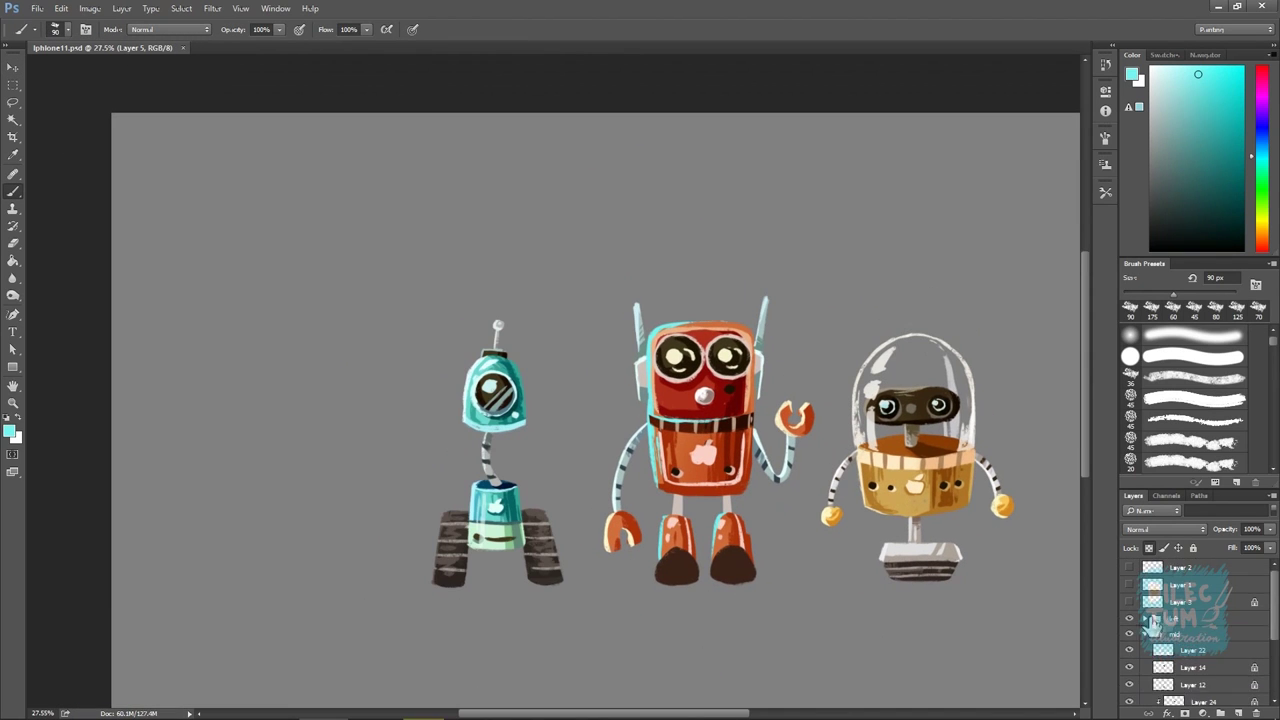
click(1152, 621)
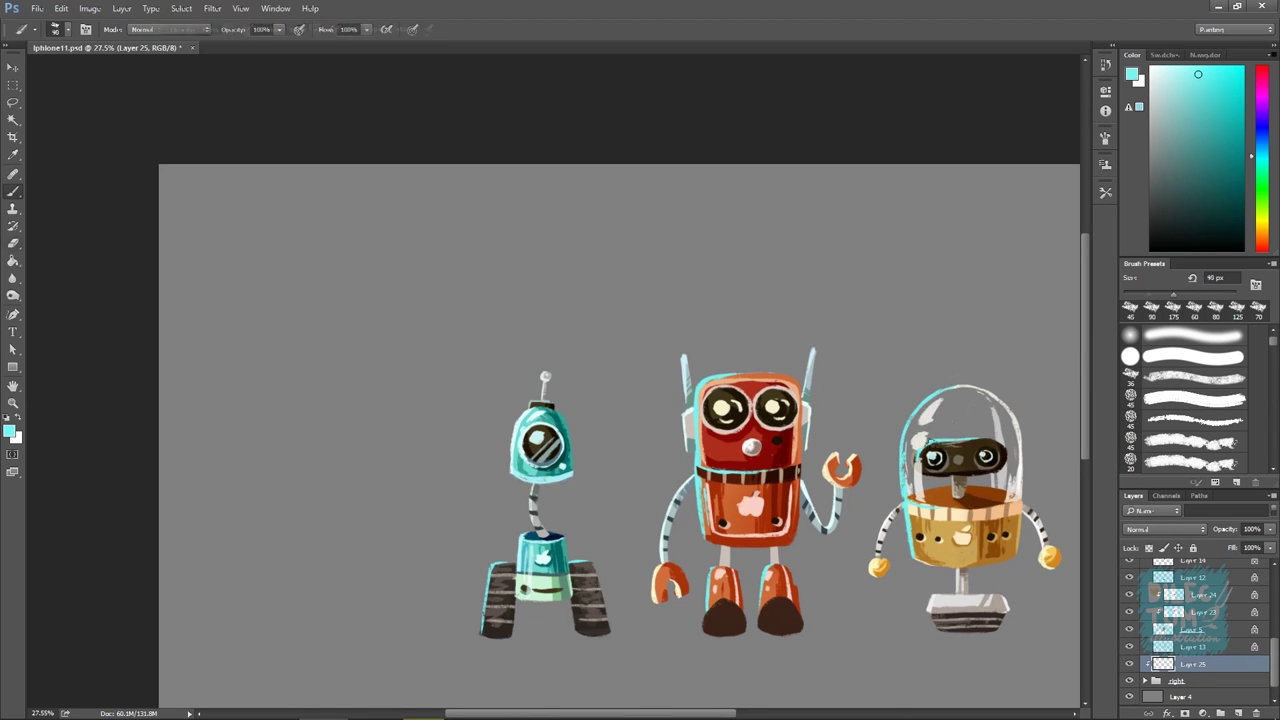
drag(982, 583, 880, 511)
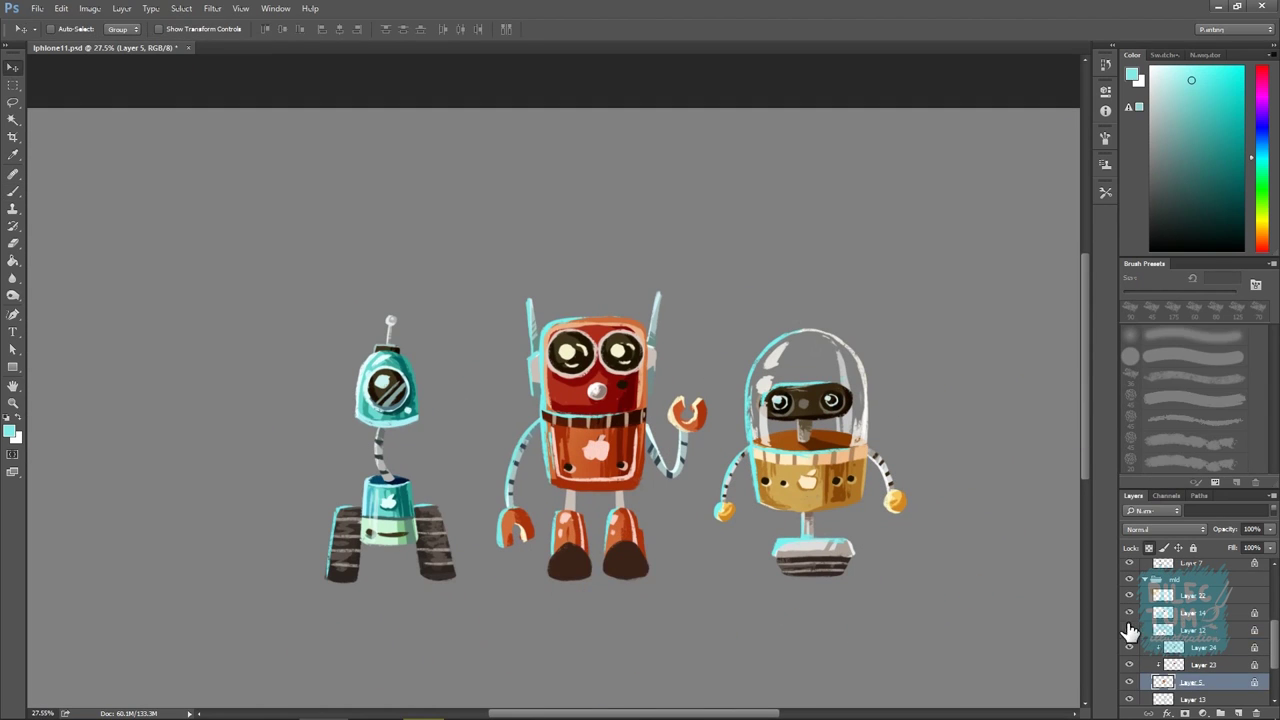
click(1132, 630)
On Layer 12, brush a dark brown shadow beneath all three robots, then select the robot layers
key(b)
alt+click(634, 556)
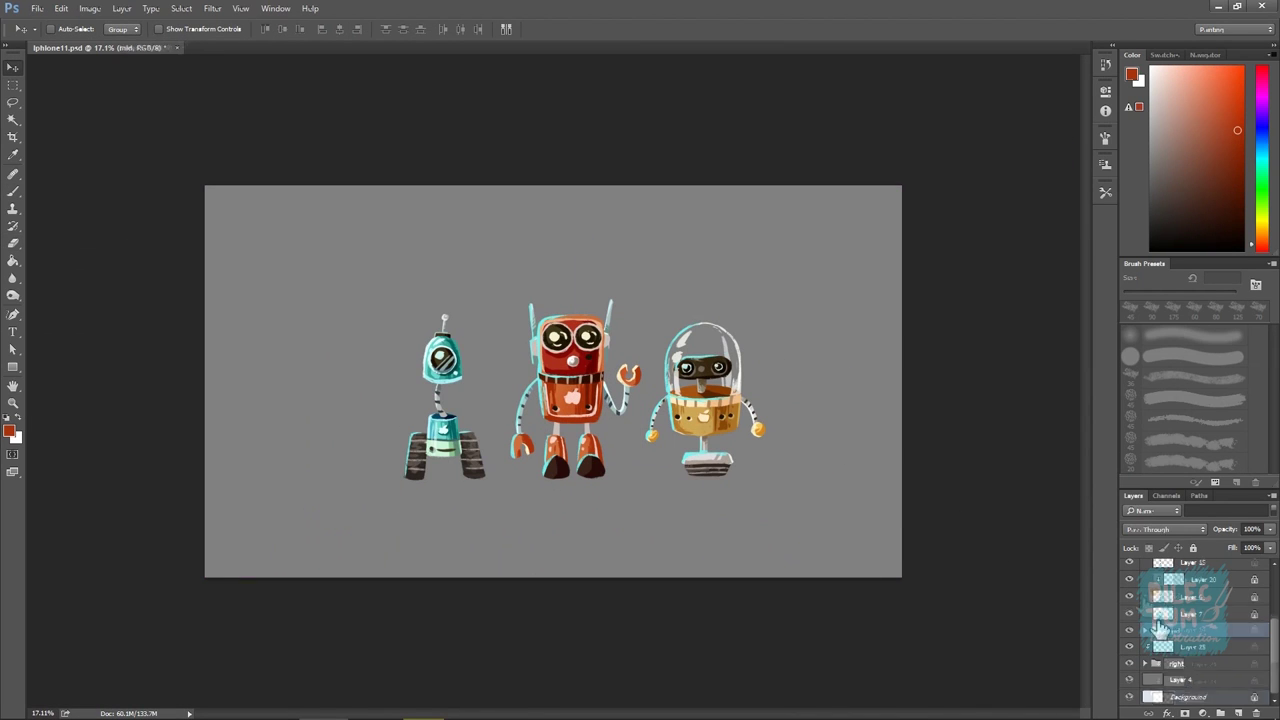
drag(410, 482, 690, 478)
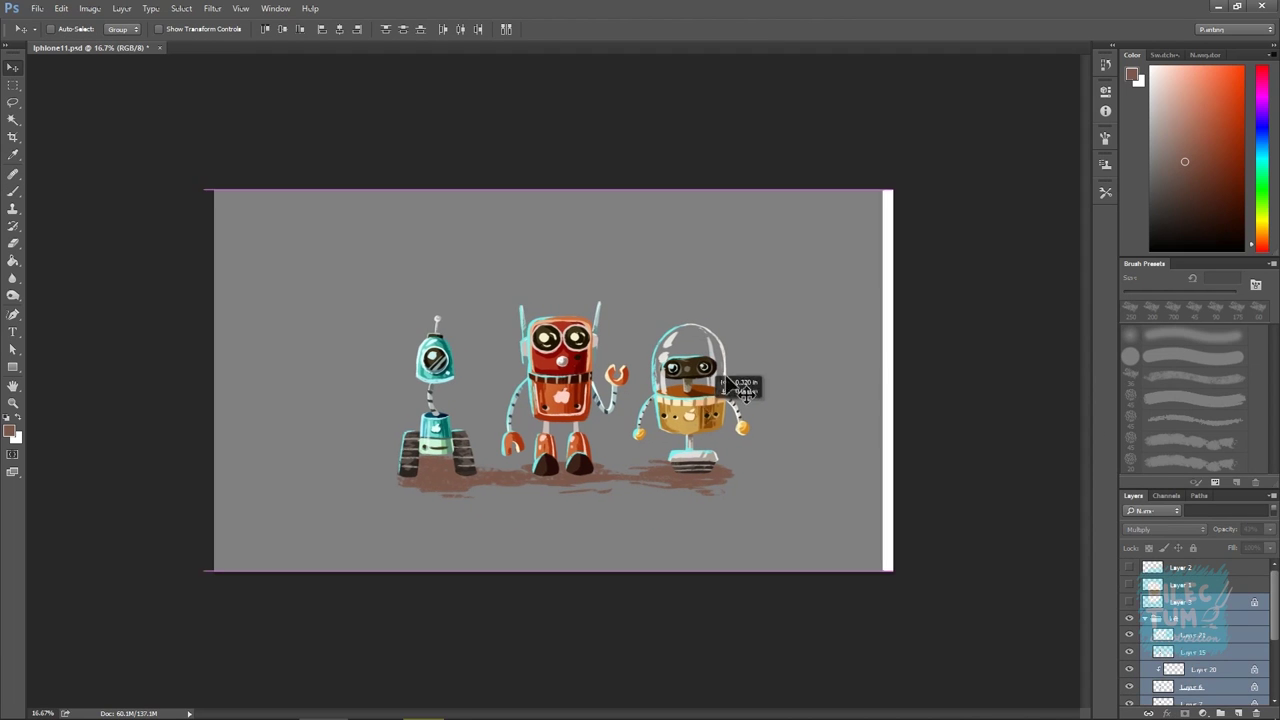
shift+click(1200, 685)
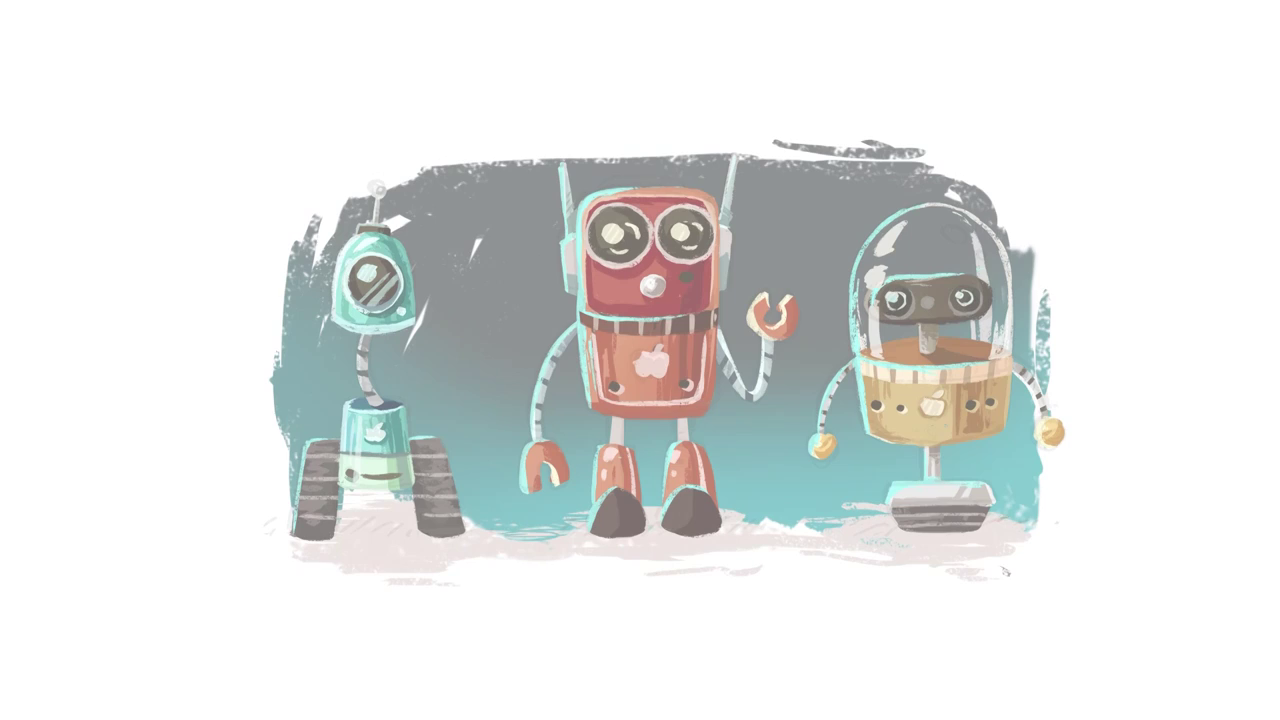